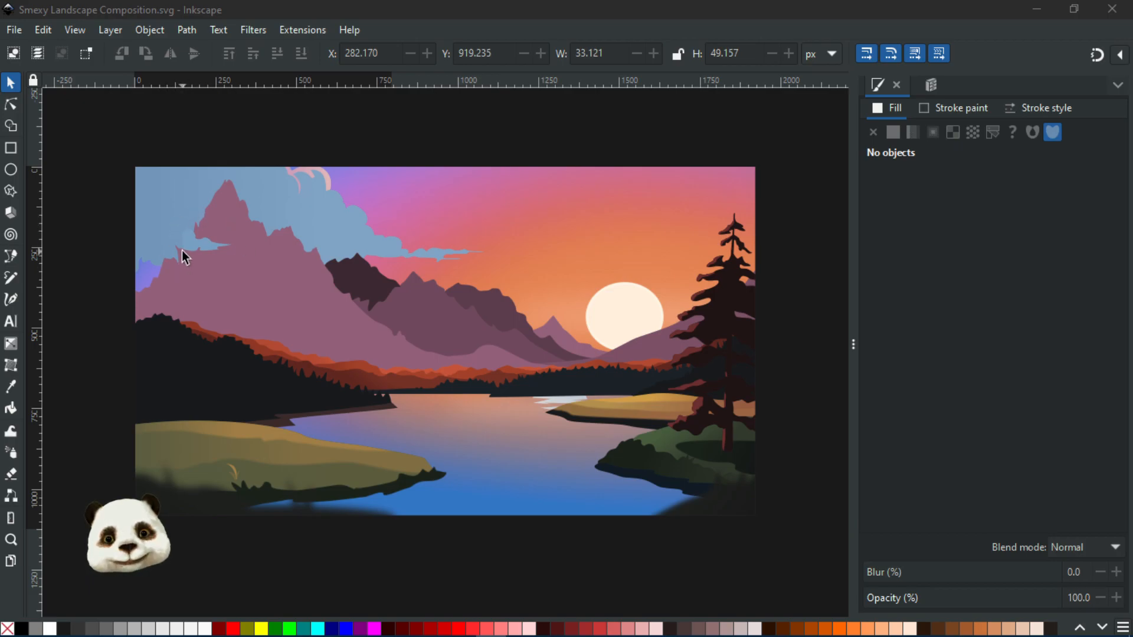
Examine the mountains, clouds and sunset sky of the landscape up close, panning across the upper part of the artwork
{"action": "scroll", "coordinate": [182, 250], "scroll_direction": "up", "scroll_amount": 3}
{"action": "left_click_drag", "start_coordinate": [299, 340], "coordinate": [473, 408]}
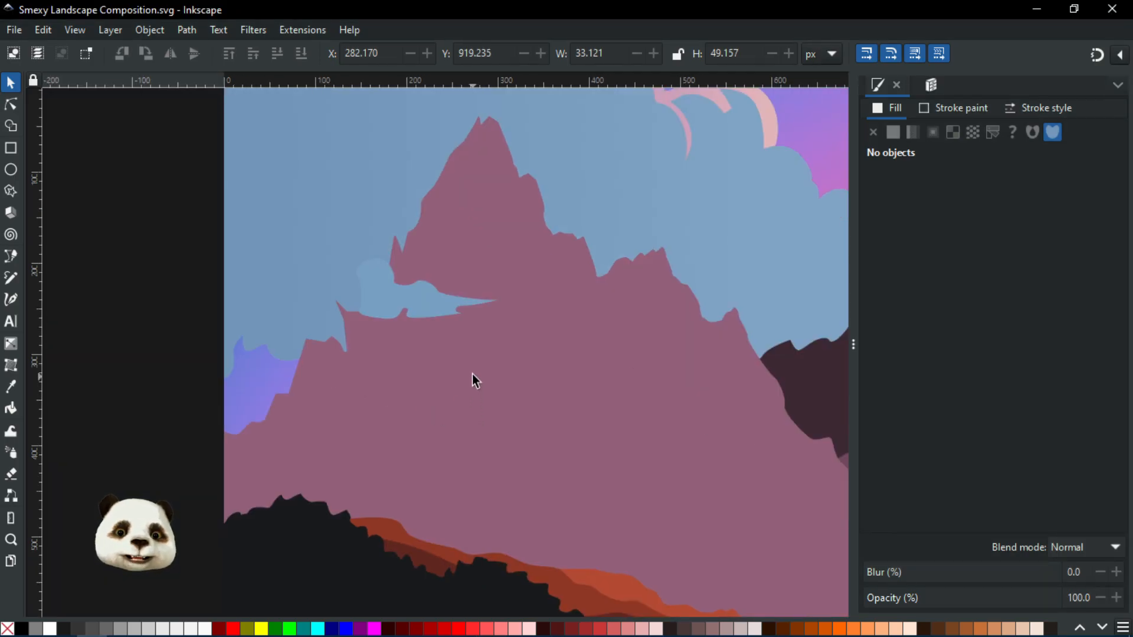
{"action": "scroll", "coordinate": [470, 369], "scroll_direction": "down", "scroll_amount": 1}
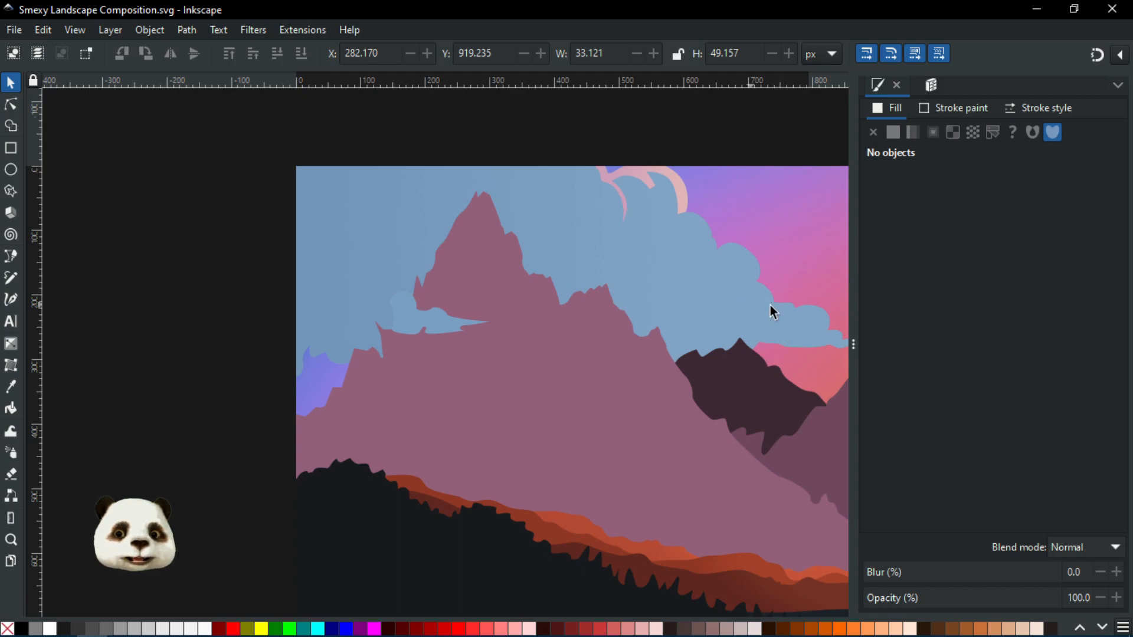
{"action": "left_click_drag", "start_coordinate": [631, 334], "coordinate": [459, 314]}
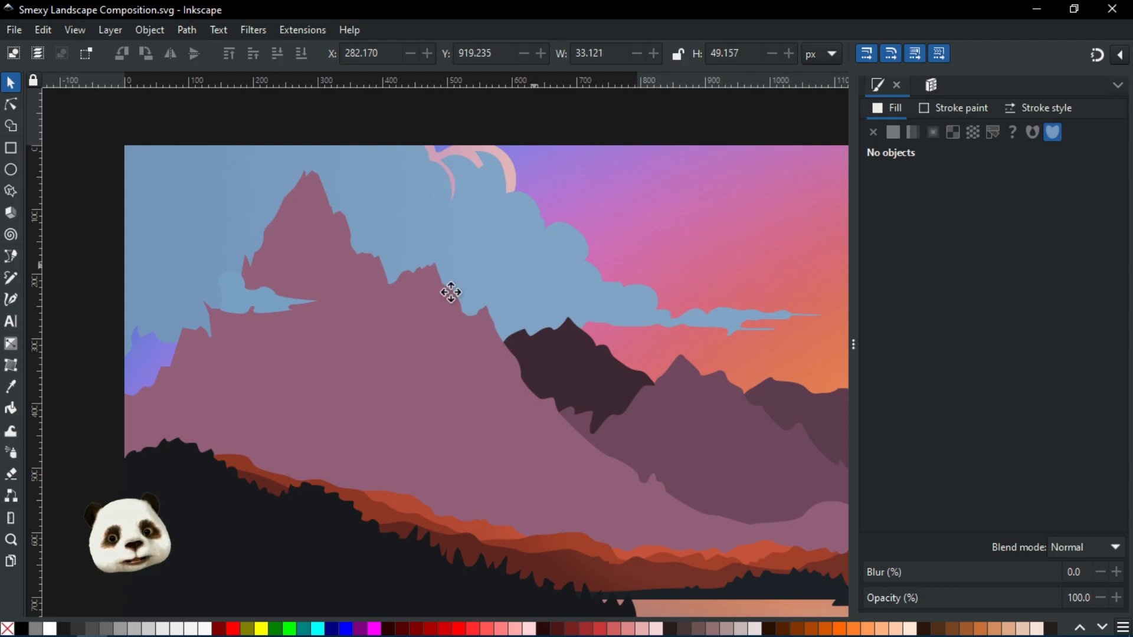
{"action": "scroll", "coordinate": [450, 291], "scroll_direction": "right", "scroll_amount": 5}
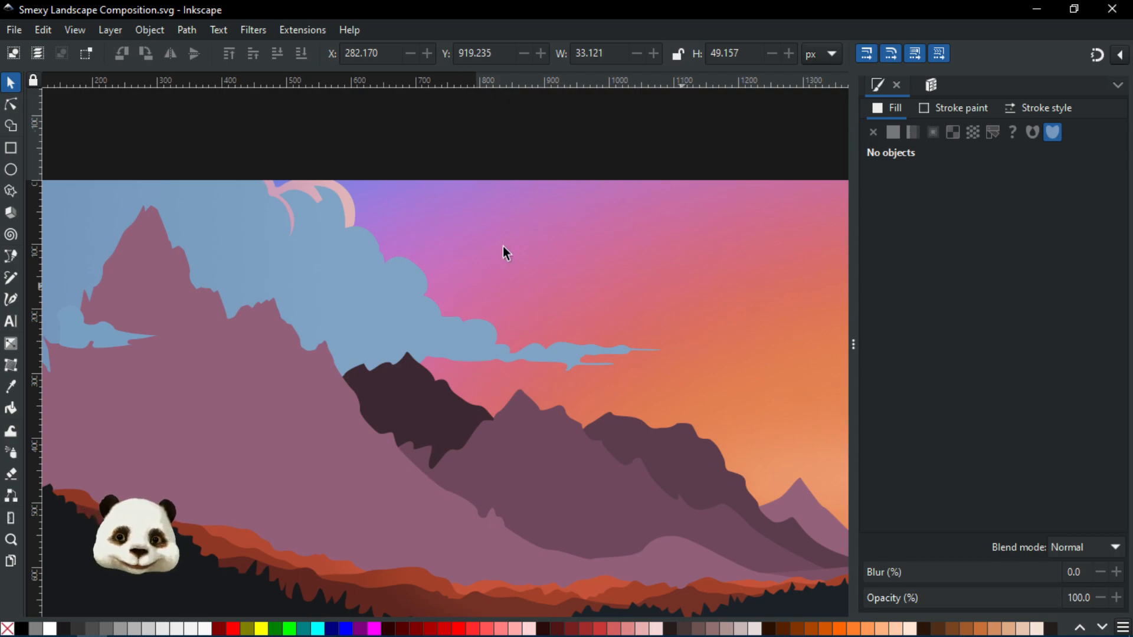
{"action": "scroll", "coordinate": [486, 334], "scroll_direction": "down", "scroll_amount": 1}
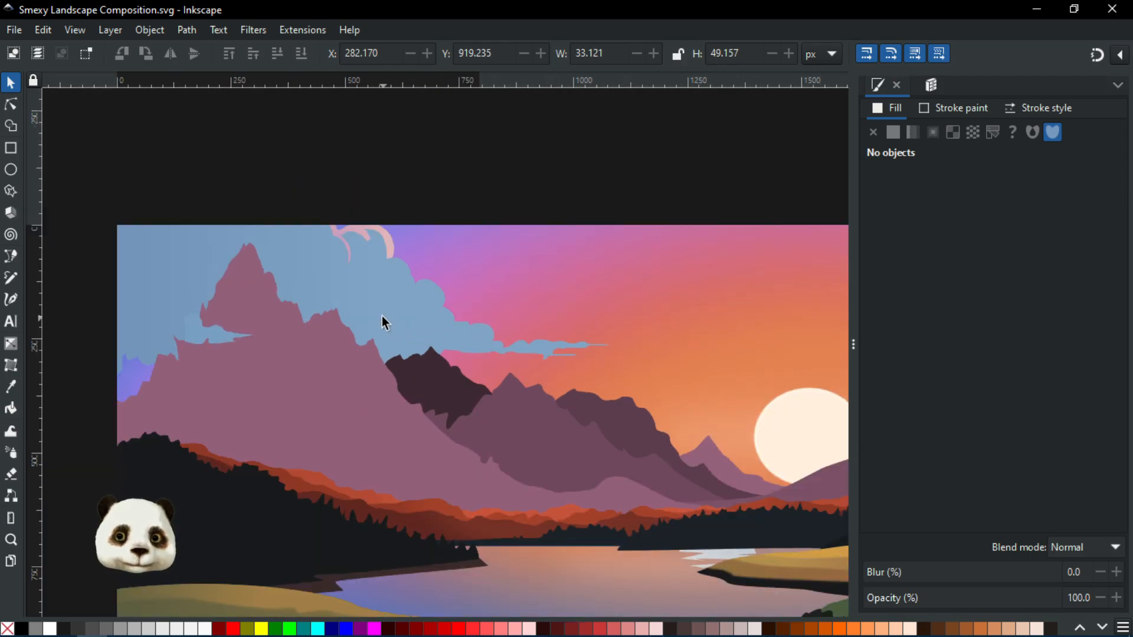
{"action": "left_click_drag", "start_coordinate": [383, 332], "coordinate": [327, 328]}
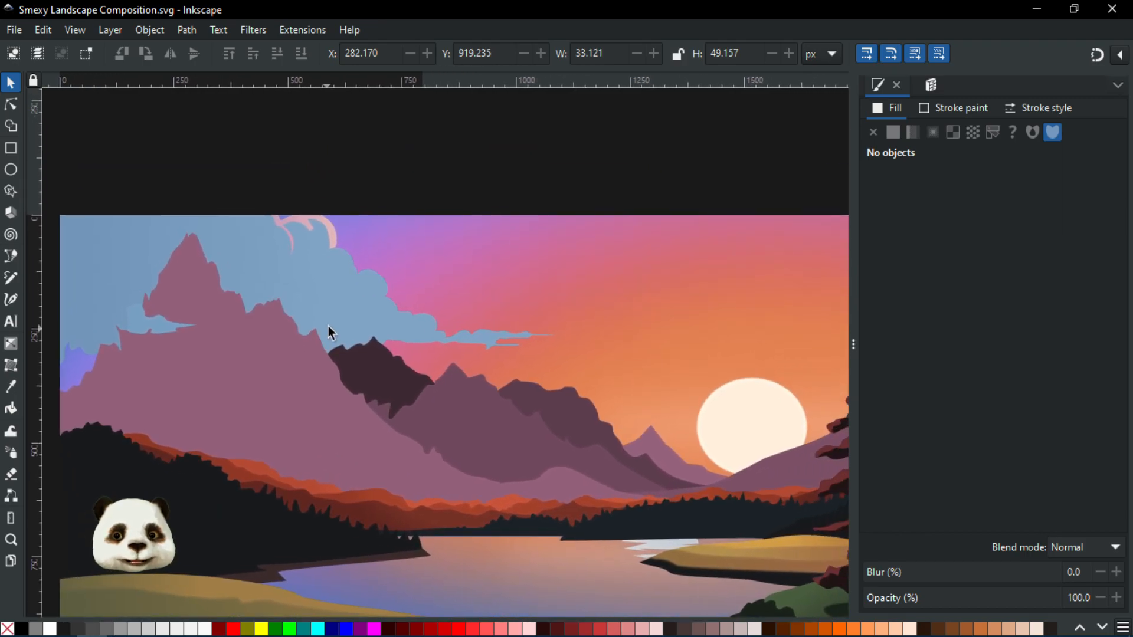
{"action": "scroll", "coordinate": [328, 325], "scroll_direction": "down", "scroll_amount": 1}
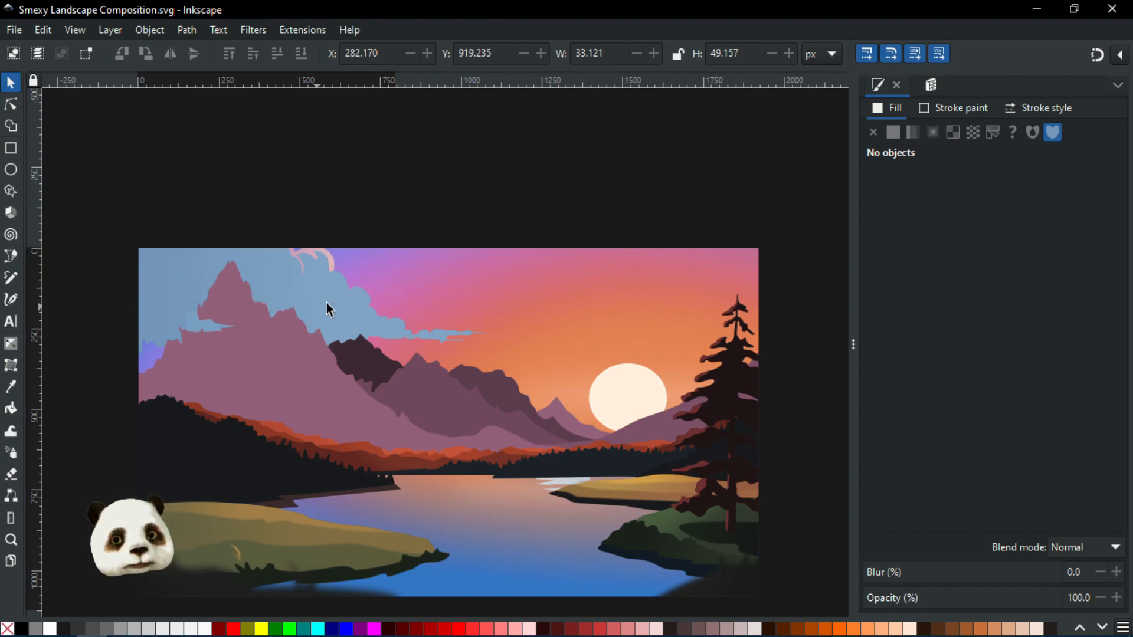
{"action": "scroll", "coordinate": [447, 353], "scroll_direction": "up", "scroll_amount": 2}
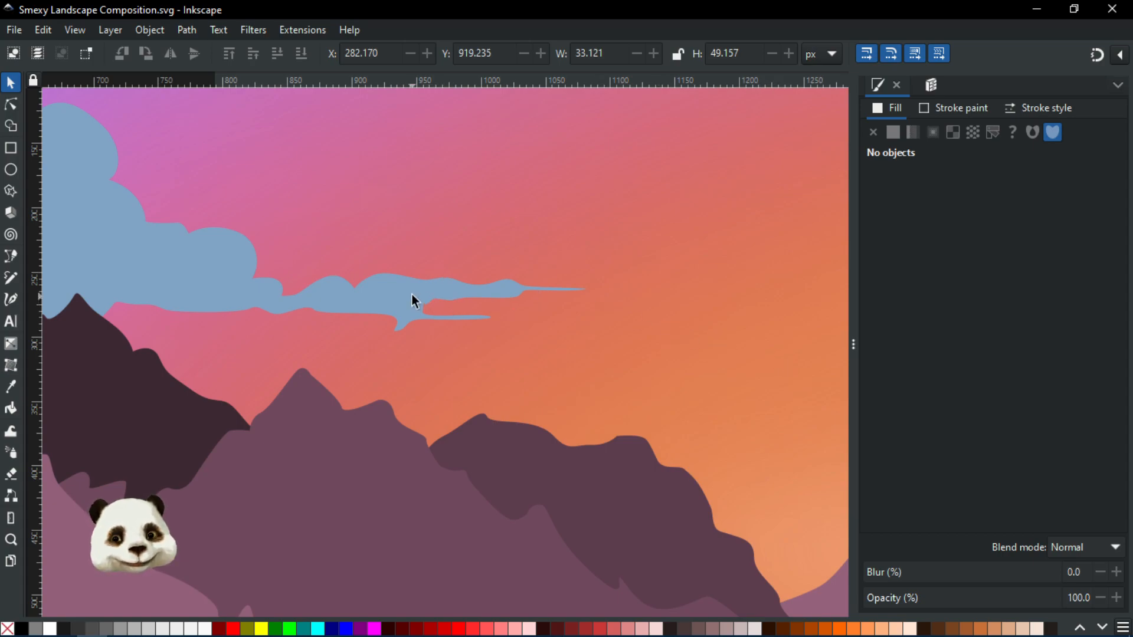
{"action": "left_click_drag", "start_coordinate": [406, 306], "coordinate": [289, 334]}
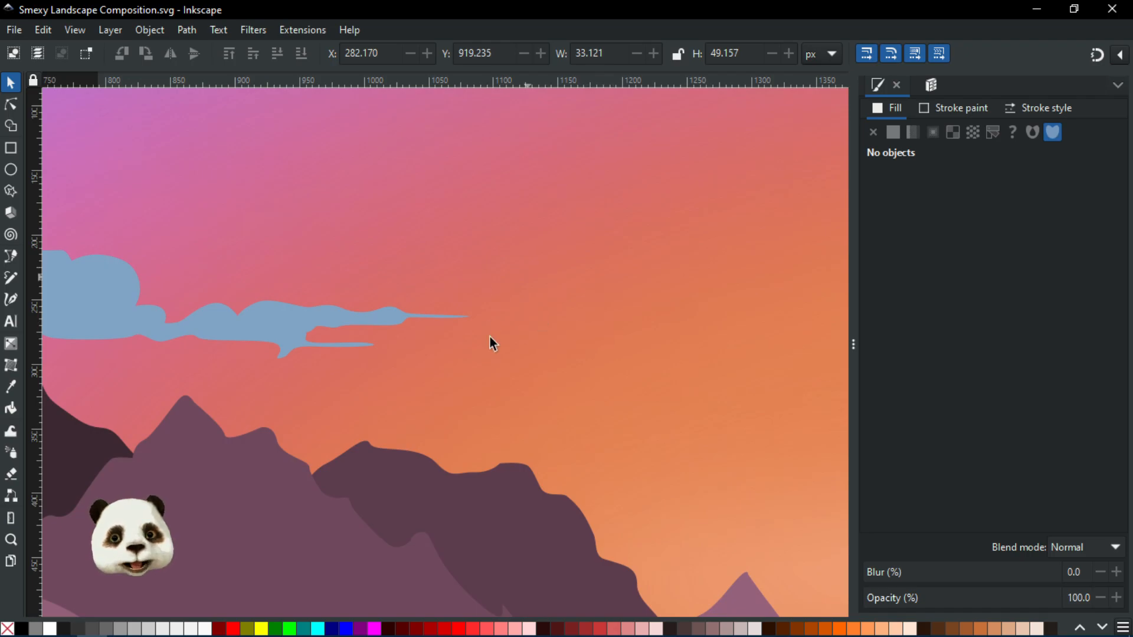
{"action": "scroll", "coordinate": [381, 222], "scroll_direction": "down", "scroll_amount": 3}
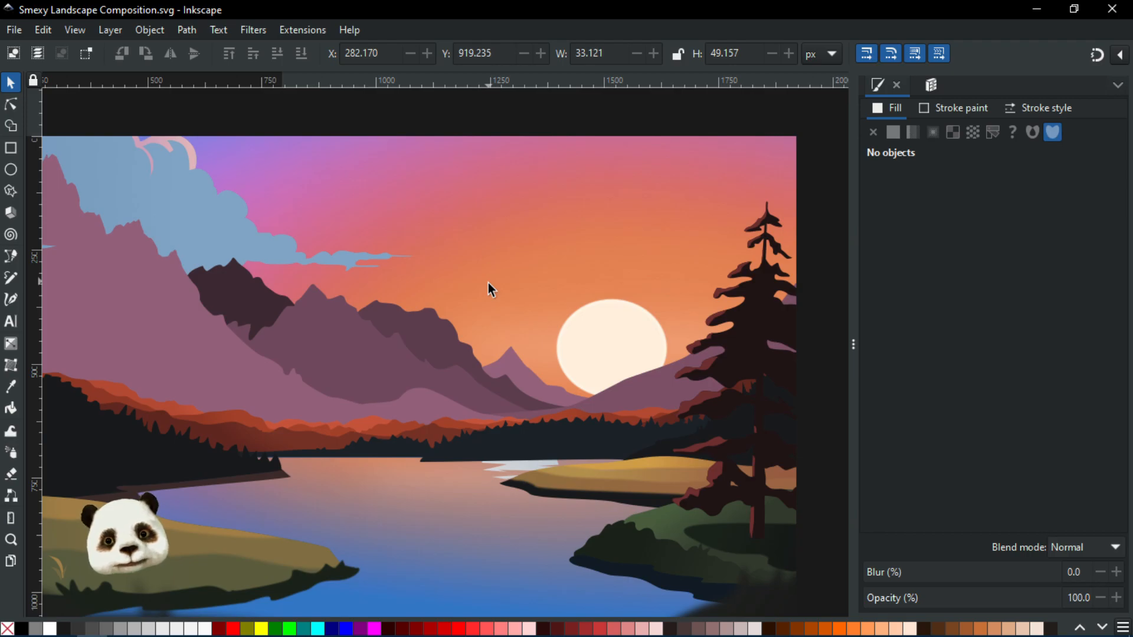
{"action": "left_click_drag", "start_coordinate": [304, 317], "coordinate": [543, 298]}
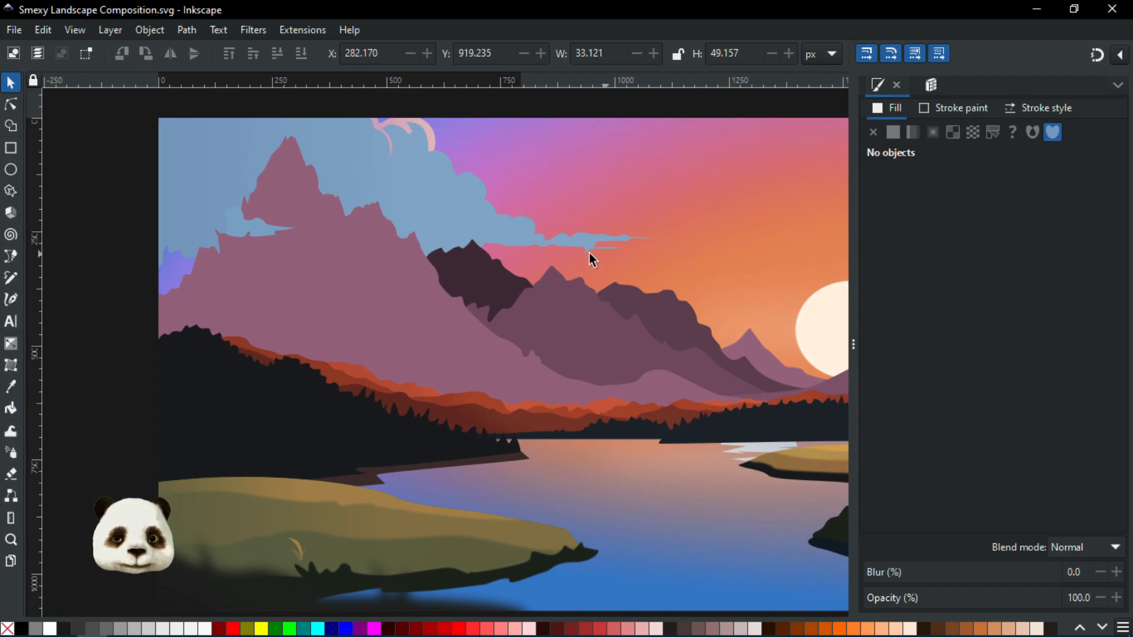
{"action": "left_click_drag", "start_coordinate": [578, 380], "coordinate": [384, 281]}
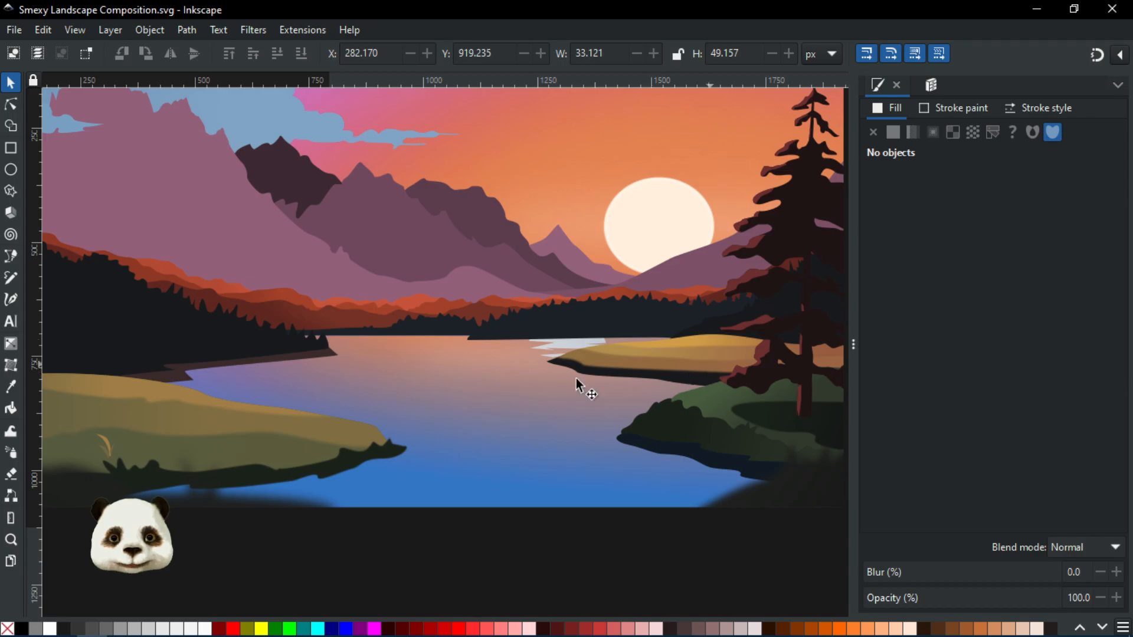
Inspect the lake and the grassy foreground shore, zooming in on the small grass blade detail
{"action": "scroll", "coordinate": [351, 393], "scroll_direction": "left", "scroll_amount": 10}
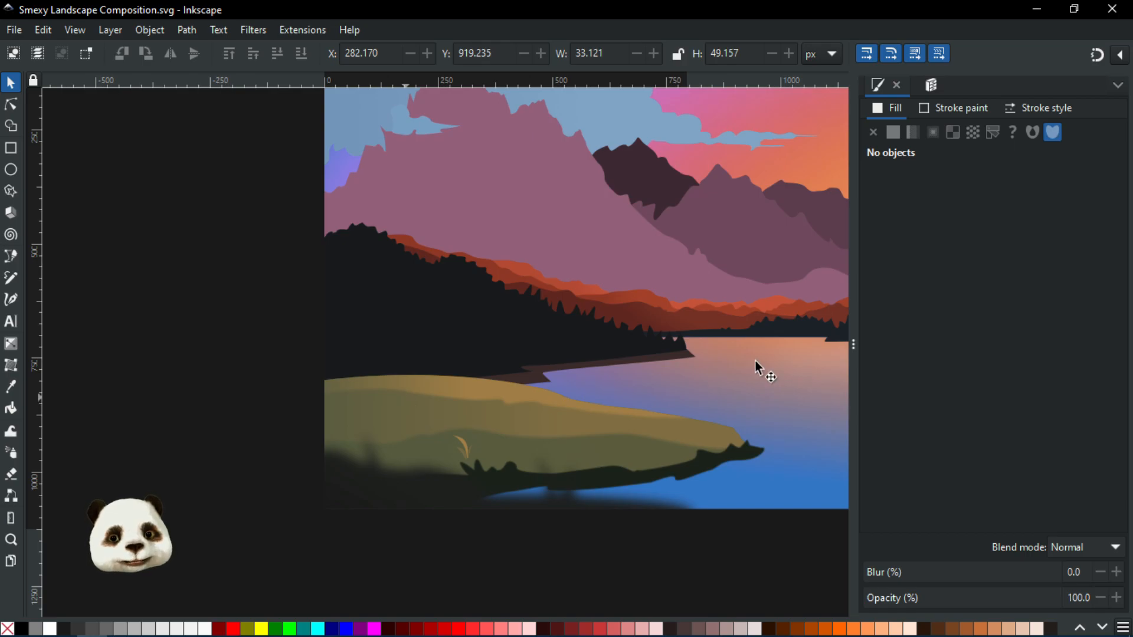
{"action": "scroll", "coordinate": [577, 371], "scroll_direction": "right", "scroll_amount": 6}
{"action": "scroll", "coordinate": [648, 410], "scroll_direction": "up", "scroll_amount": 2}
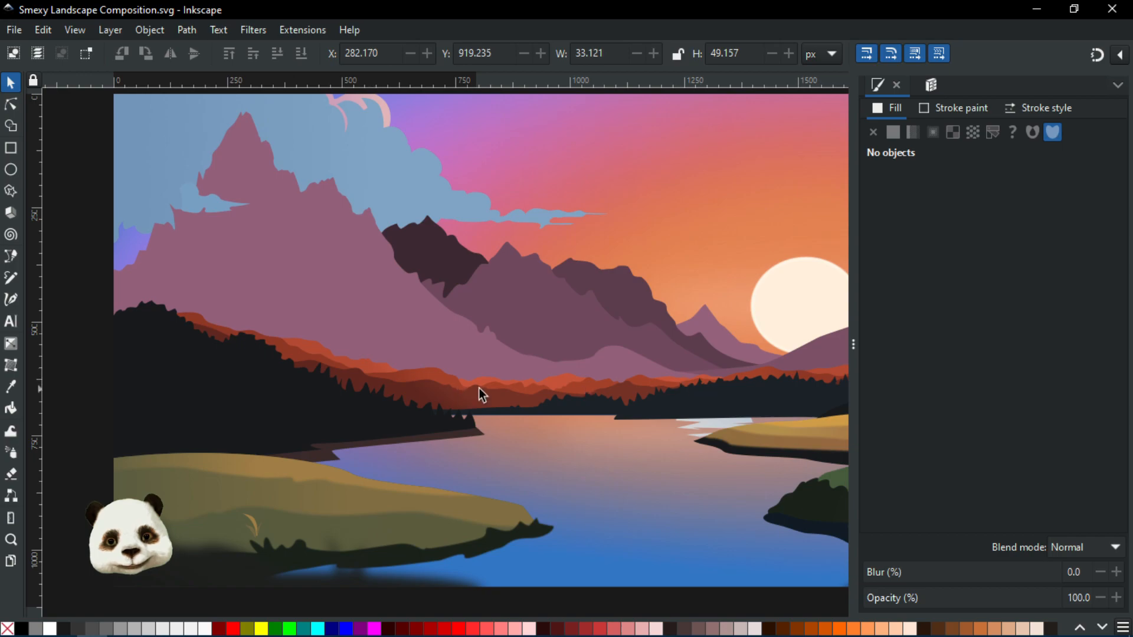
{"action": "scroll", "coordinate": [560, 401], "scroll_direction": "left", "scroll_amount": 2}
{"action": "scroll", "coordinate": [578, 389], "scroll_direction": "down", "scroll_amount": 1}
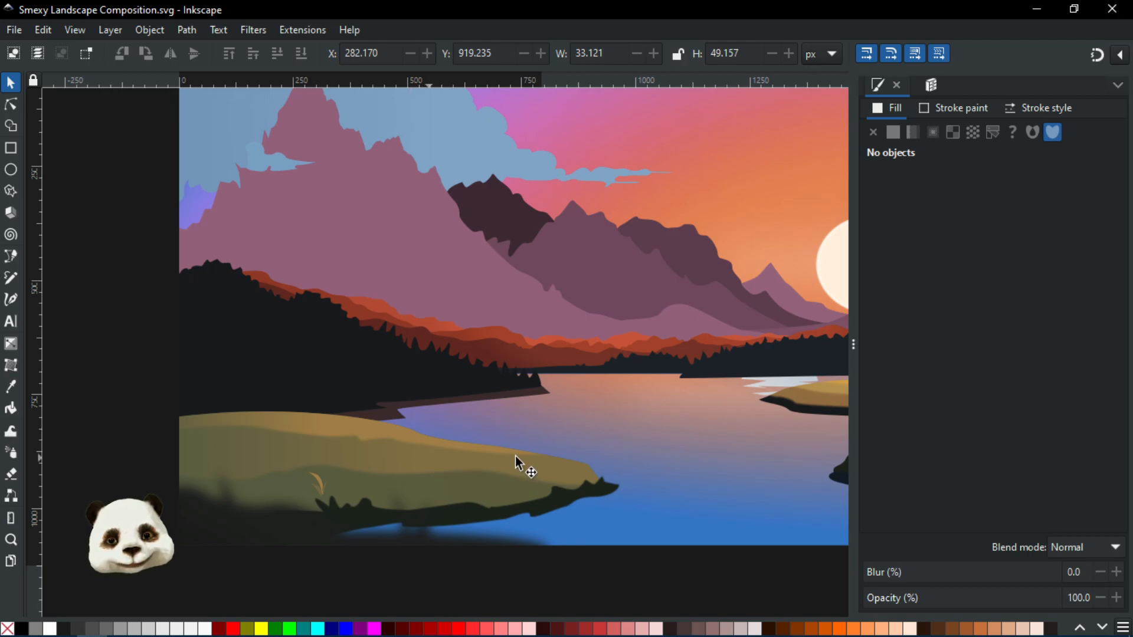
{"action": "scroll", "coordinate": [512, 458], "scroll_direction": "down", "scroll_amount": 1}
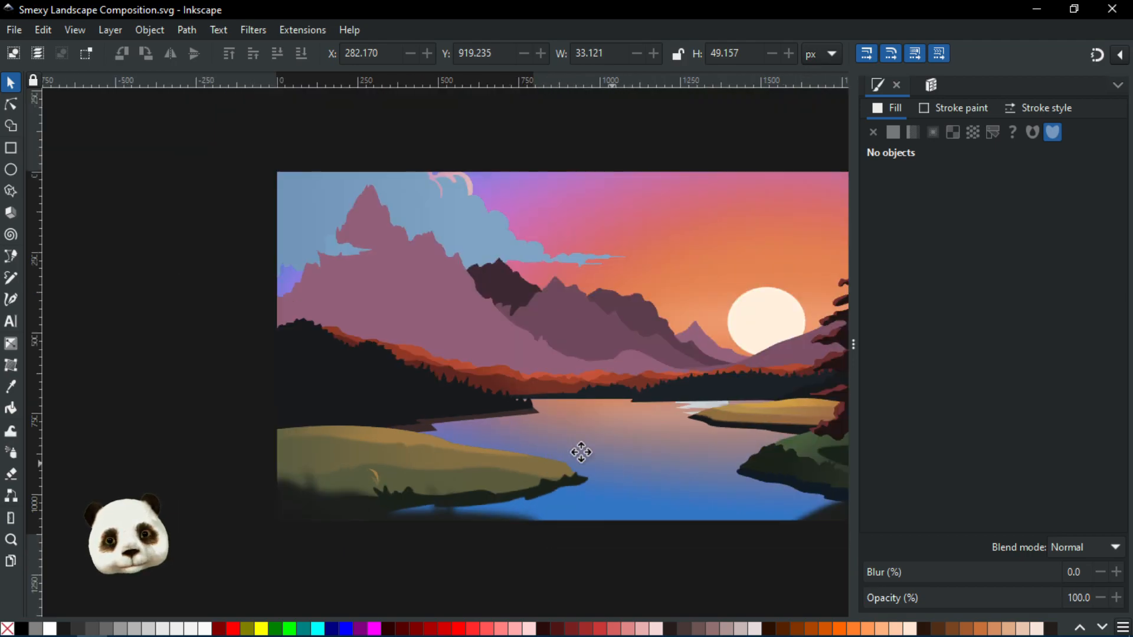
{"action": "scroll", "coordinate": [572, 445], "scroll_direction": "down", "scroll_amount": 2}
{"action": "scroll", "coordinate": [531, 425], "scroll_direction": "right", "scroll_amount": 3}
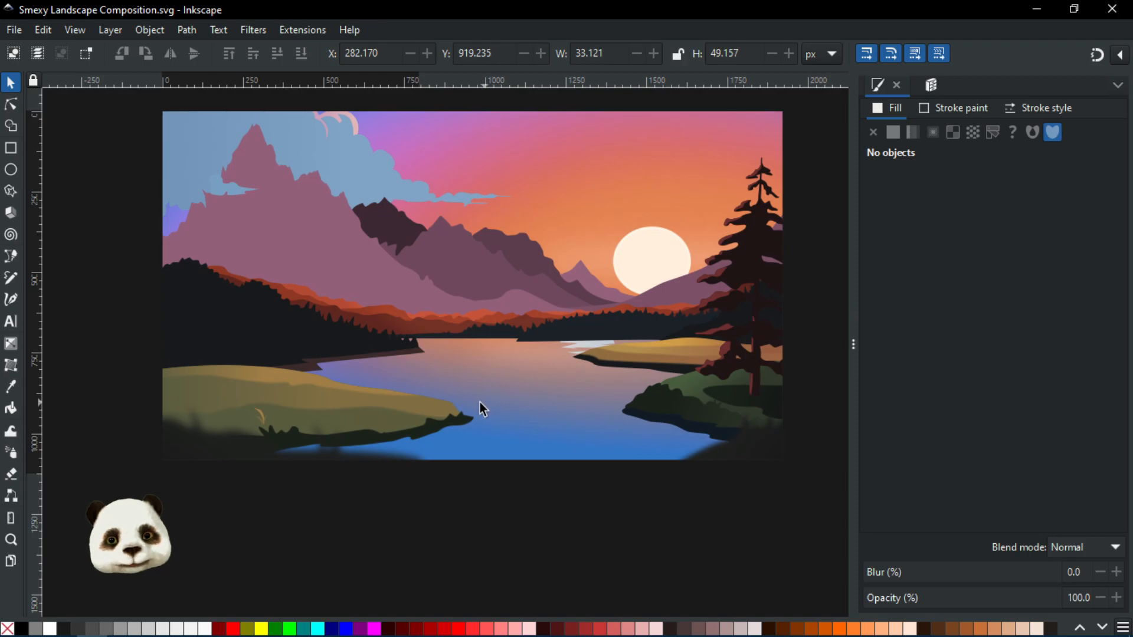
{"action": "scroll", "coordinate": [479, 402], "scroll_direction": "down", "scroll_amount": 1}
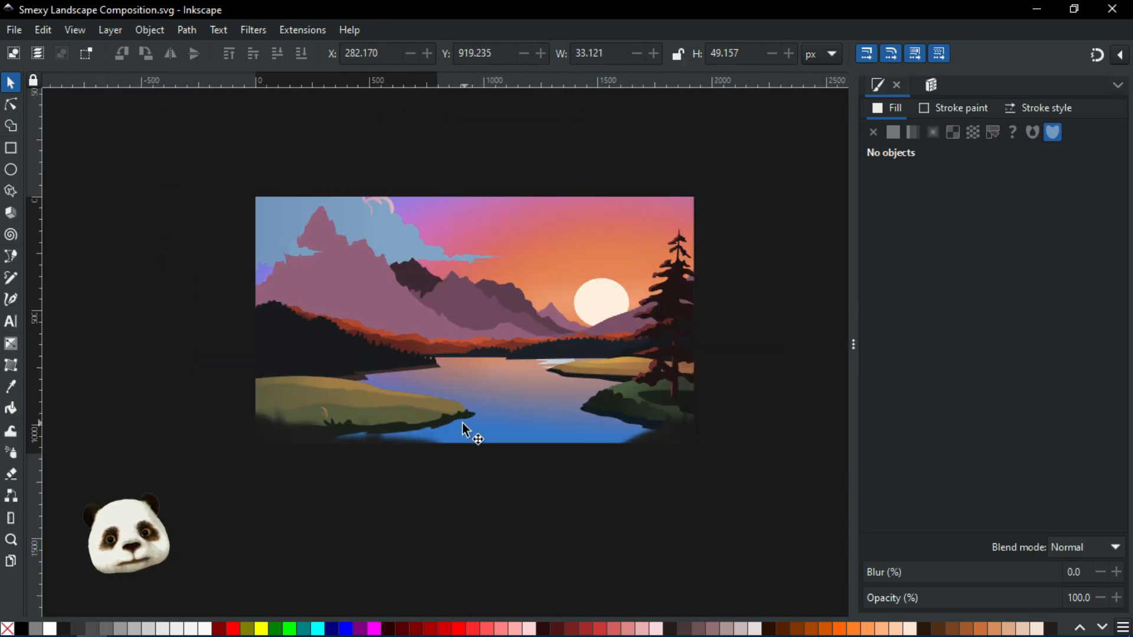
{"action": "scroll", "coordinate": [462, 423], "scroll_direction": "up", "scroll_amount": 1}
{"action": "scroll", "coordinate": [462, 423], "scroll_direction": "down", "scroll_amount": 1}
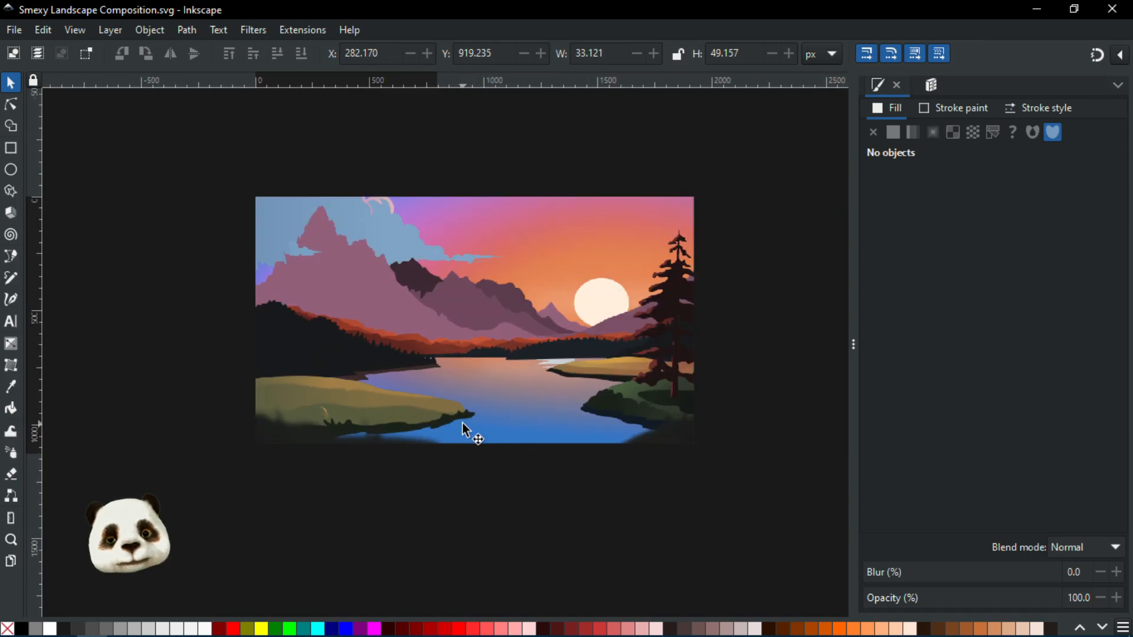
{"action": "scroll", "coordinate": [338, 427], "scroll_direction": "up", "scroll_amount": 1}
{"action": "scroll", "coordinate": [338, 427], "scroll_direction": "up", "scroll_amount": 2}
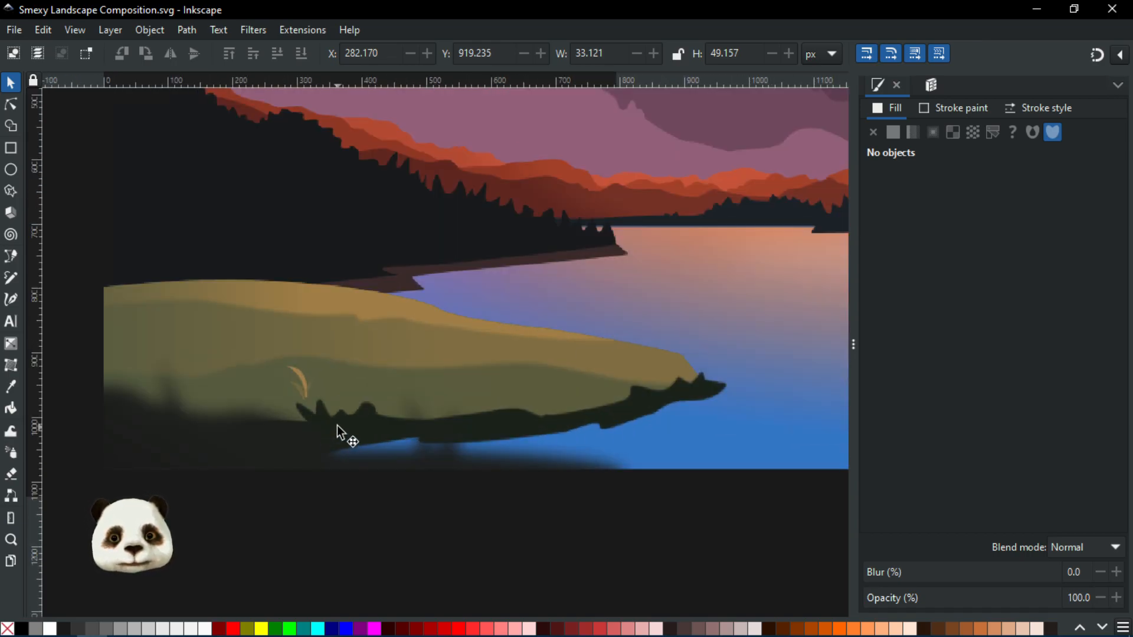
{"action": "scroll", "coordinate": [310, 404], "scroll_direction": "up", "scroll_amount": 1}
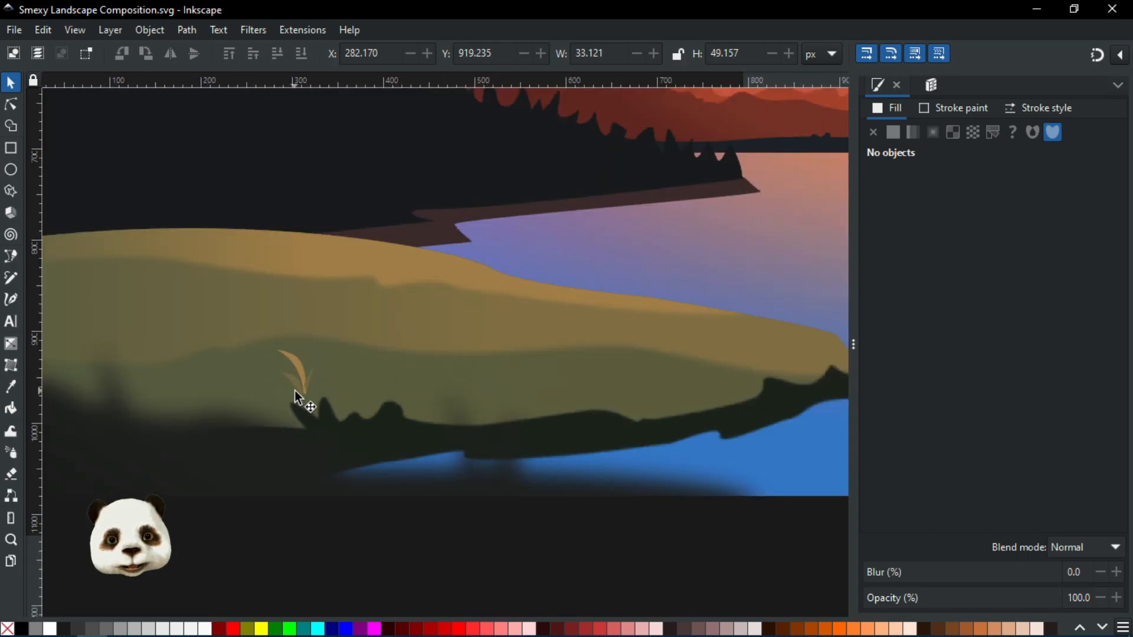
{"action": "scroll", "coordinate": [295, 390], "scroll_direction": "down", "scroll_amount": 3}
{"action": "scroll", "coordinate": [389, 411], "scroll_direction": "down", "scroll_amount": 1}
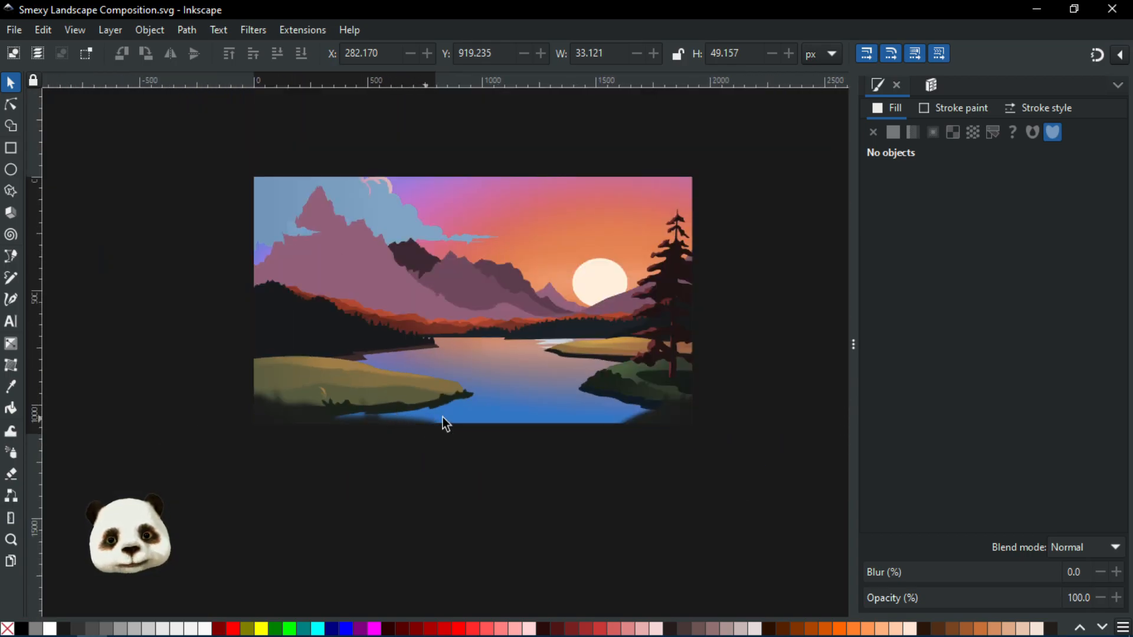
{"action": "scroll", "coordinate": [481, 406], "scroll_direction": "down", "scroll_amount": 1}
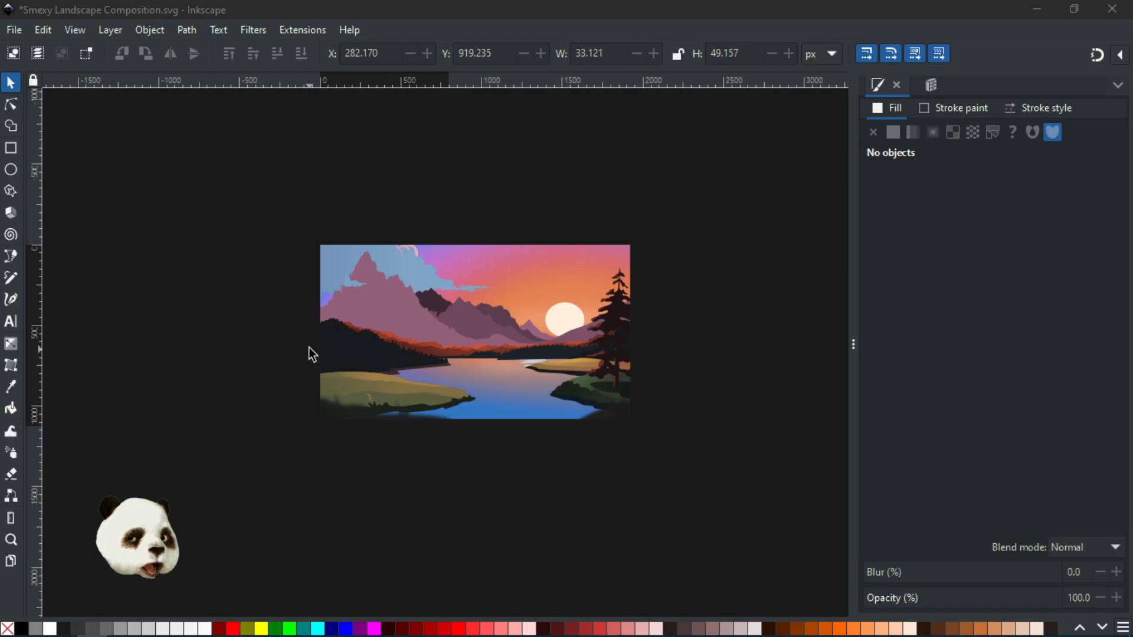
Review the foreground grass again and pan across the lake toward the right-hand shore and pine tree
{"action": "scroll", "coordinate": [400, 422], "scroll_direction": "up", "scroll_amount": 4}
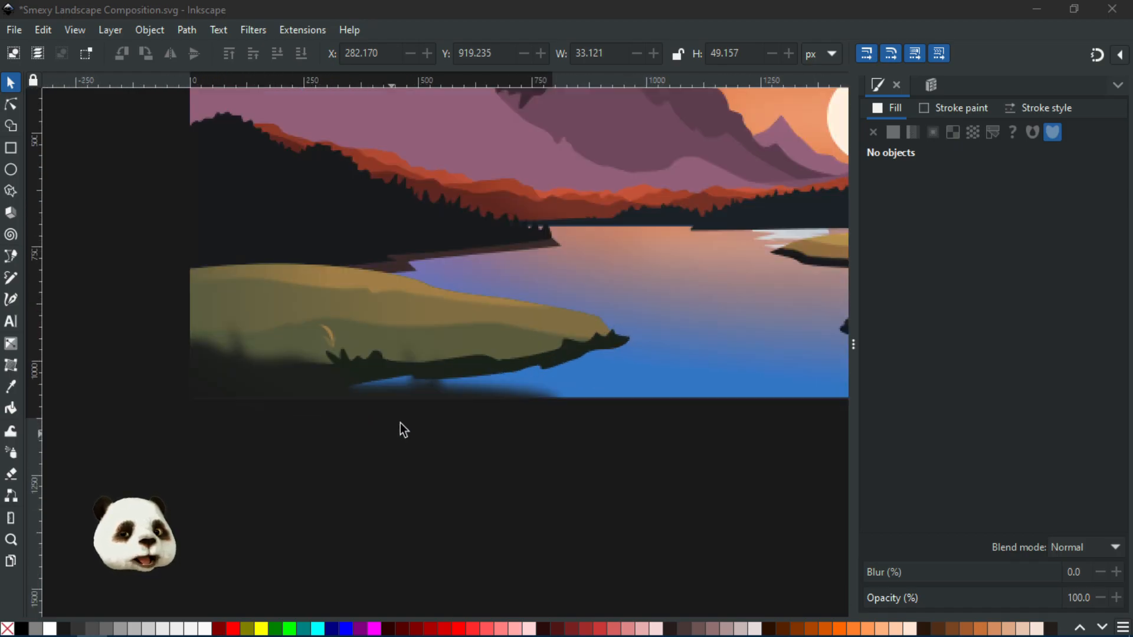
{"action": "scroll", "coordinate": [279, 313], "scroll_direction": "up", "scroll_amount": 2}
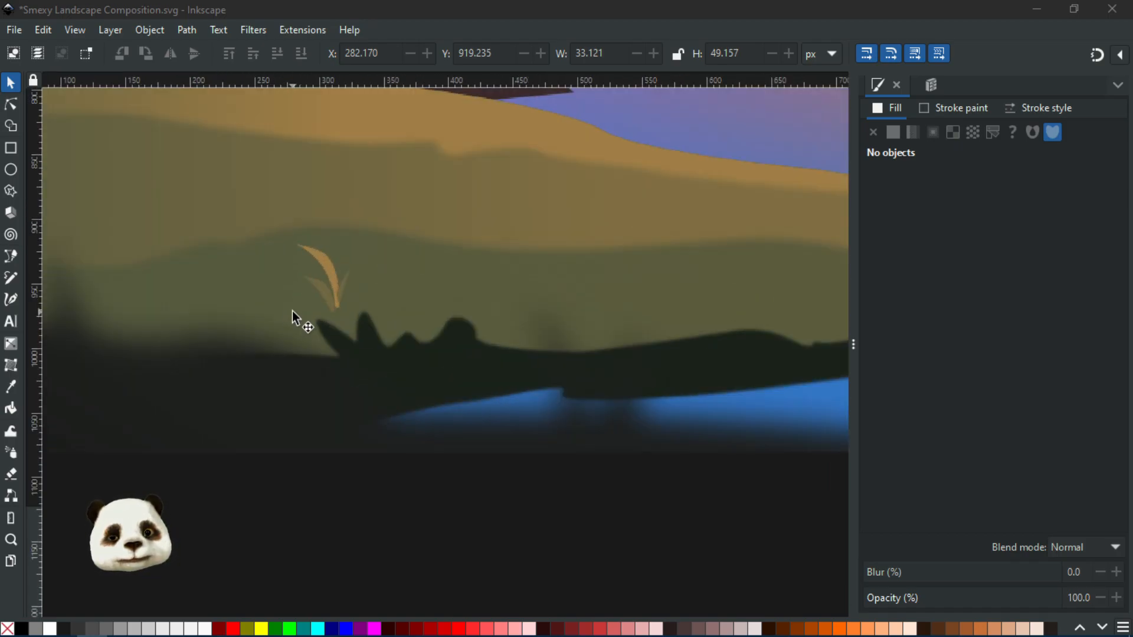
{"action": "scroll", "coordinate": [288, 334], "scroll_direction": "down", "scroll_amount": 3}
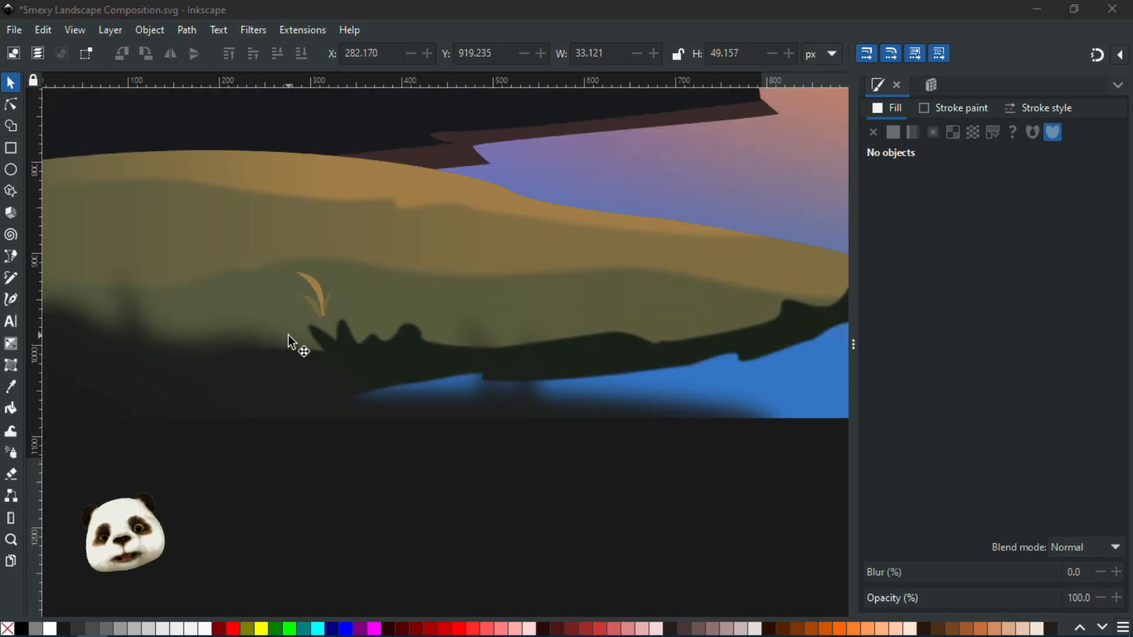
{"action": "scroll", "coordinate": [272, 353], "scroll_direction": "up", "scroll_amount": 2}
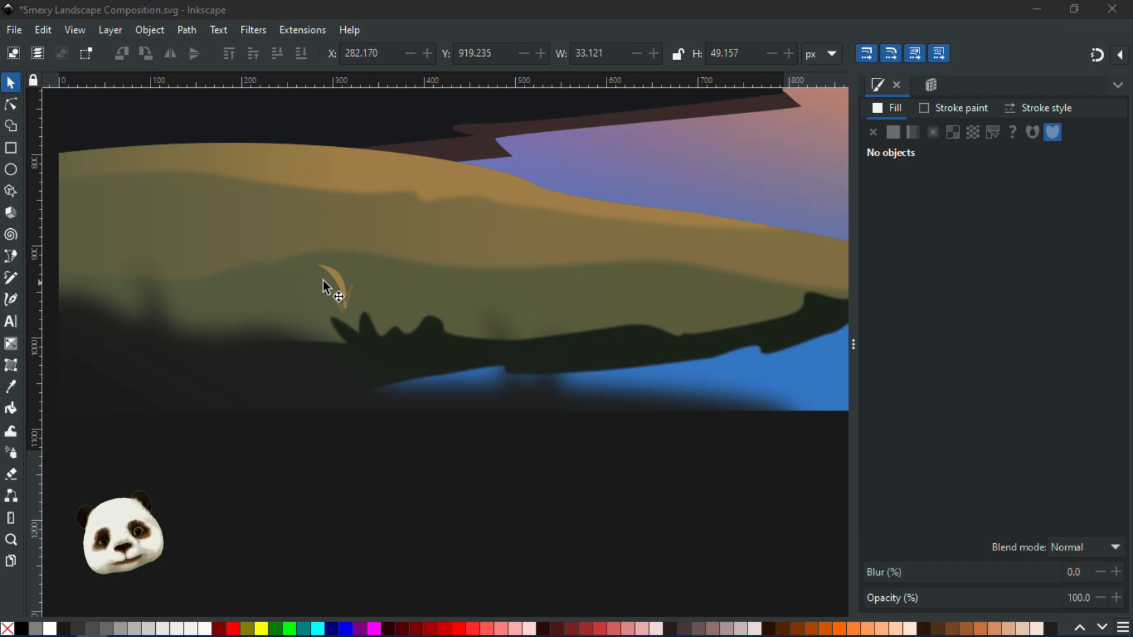
{"action": "scroll", "coordinate": [401, 212], "scroll_direction": "down", "scroll_amount": 2}
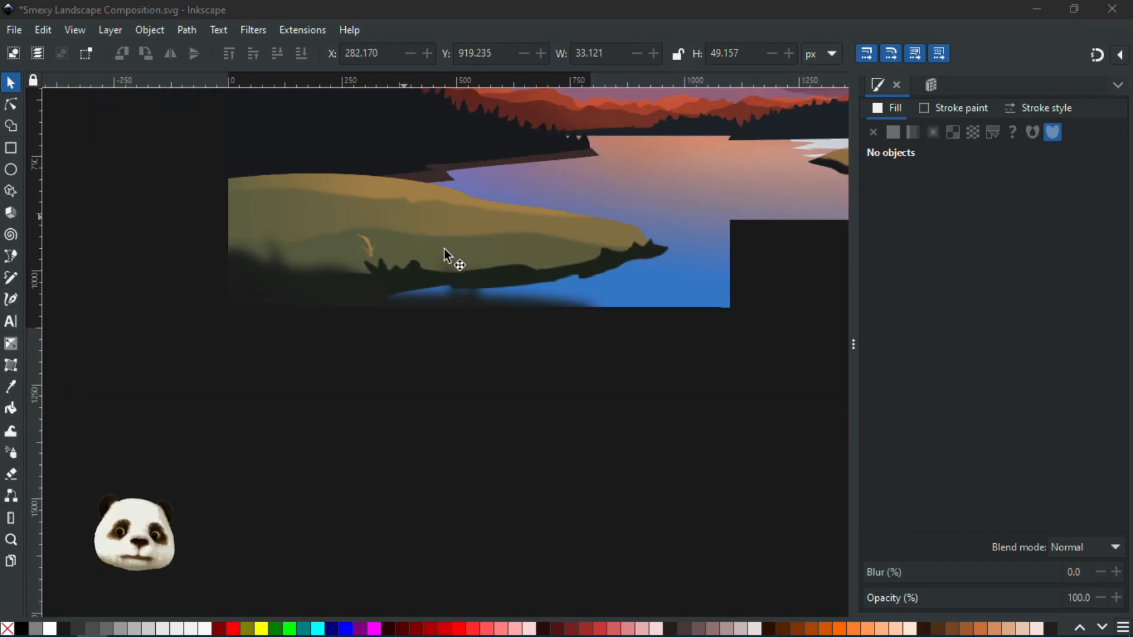
{"action": "left_click_drag", "start_coordinate": [460, 309], "coordinate": [318, 433]}
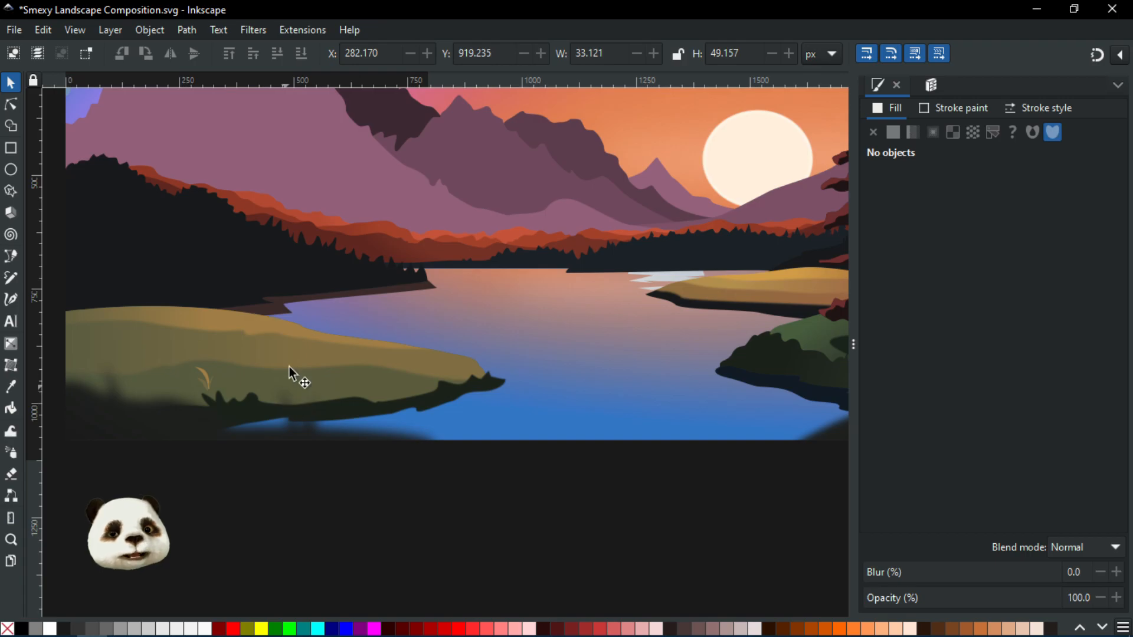
{"action": "scroll", "coordinate": [292, 389], "scroll_direction": "down", "scroll_amount": 1, "text": "ctrl"}
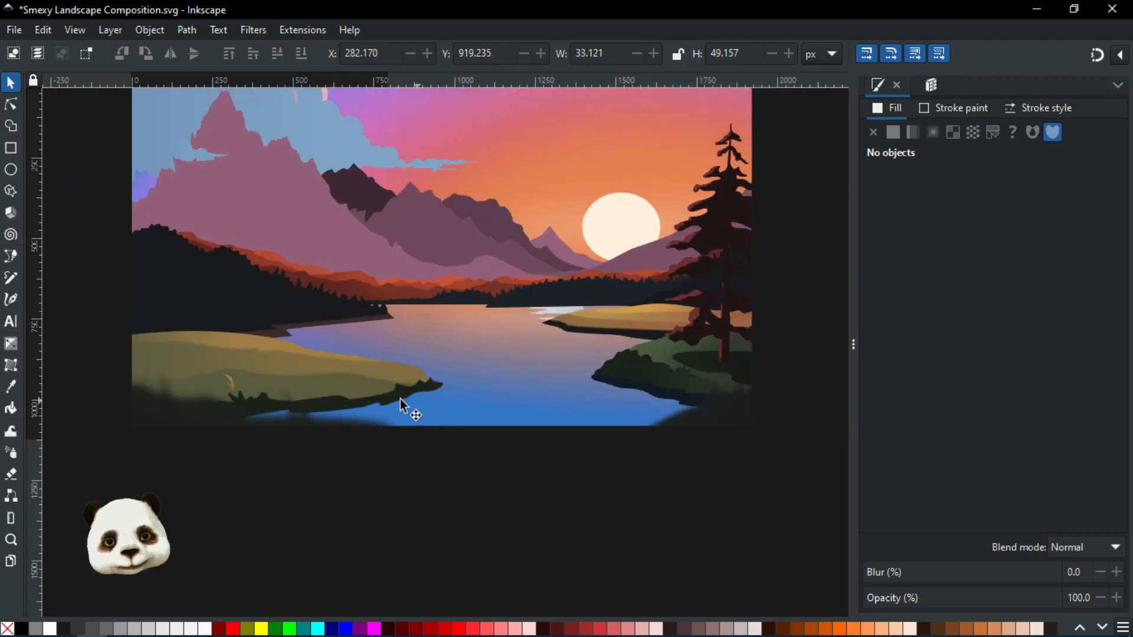
{"action": "scroll", "coordinate": [217, 389], "scroll_direction": "up", "scroll_amount": 2, "text": "ctrl"}
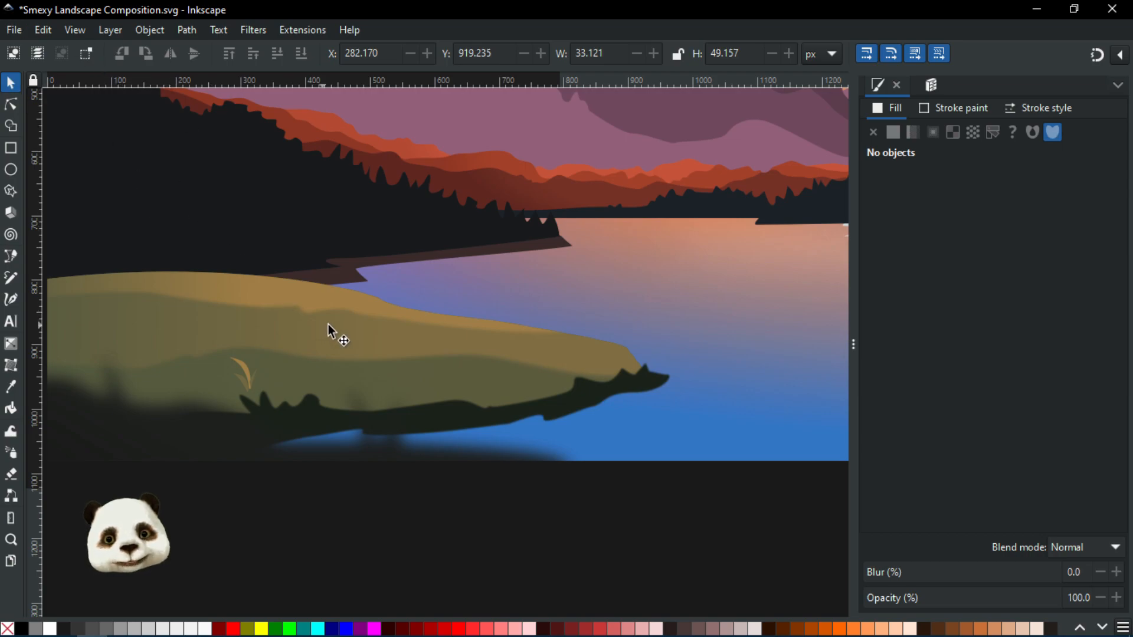
{"action": "mouse_move", "coordinate": [349, 331]}
{"action": "left_mouse_down"}
{"action": "mouse_move", "coordinate": [435, 334]}
{"action": "mouse_move", "coordinate": [397, 371]}
{"action": "mouse_move", "coordinate": [350, 375]}
{"action": "left_mouse_up"}
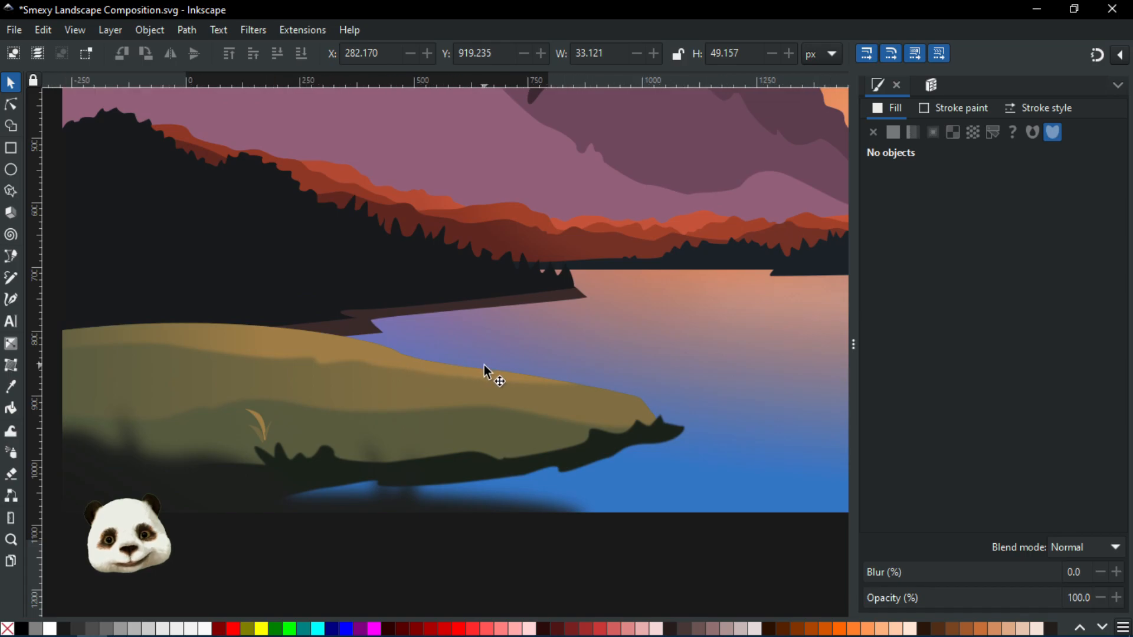
{"action": "scroll", "coordinate": [483, 365], "scroll_direction": "down", "scroll_amount": 2}
{"action": "scroll", "coordinate": [531, 418], "scroll_direction": "down", "scroll_amount": 2}
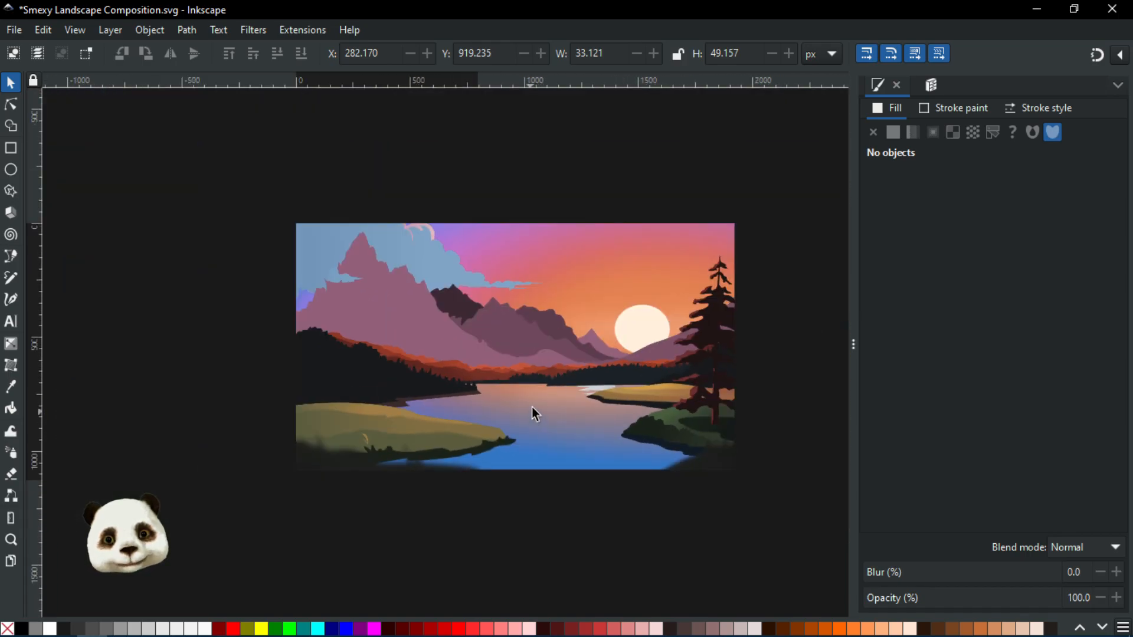
{"action": "scroll", "coordinate": [729, 413], "scroll_direction": "up", "scroll_amount": 2}
{"action": "scroll", "coordinate": [501, 366], "scroll_direction": "down", "scroll_amount": 1}
{"action": "left_click_drag", "start_coordinate": [349, 342], "coordinate": [431, 354]}
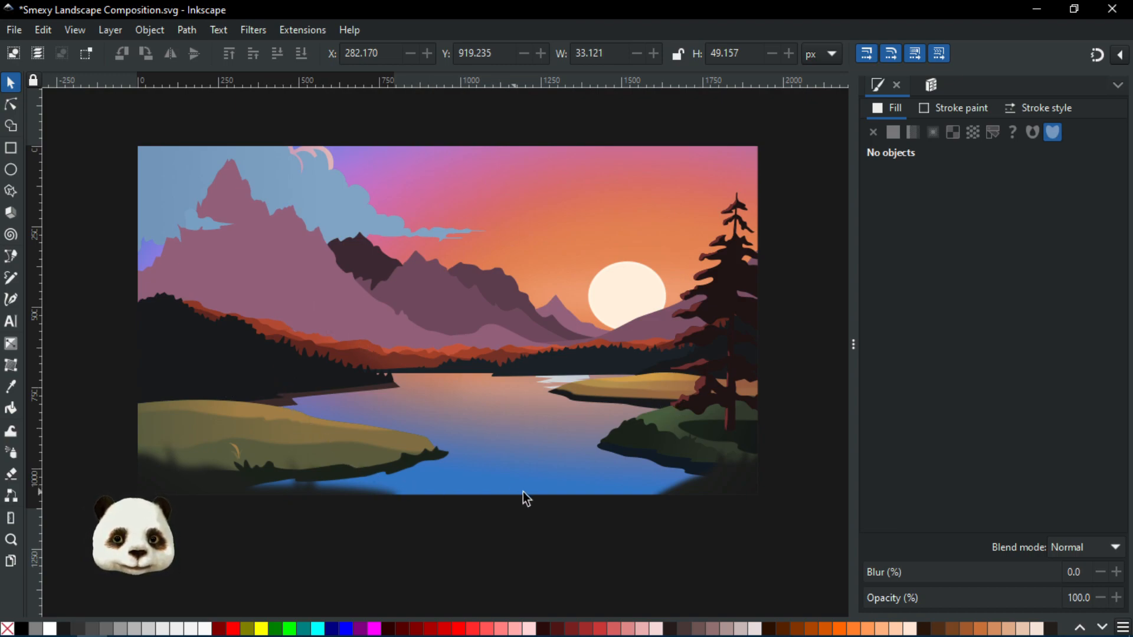
{"action": "scroll", "coordinate": [676, 508], "scroll_direction": "up", "scroll_amount": 2}
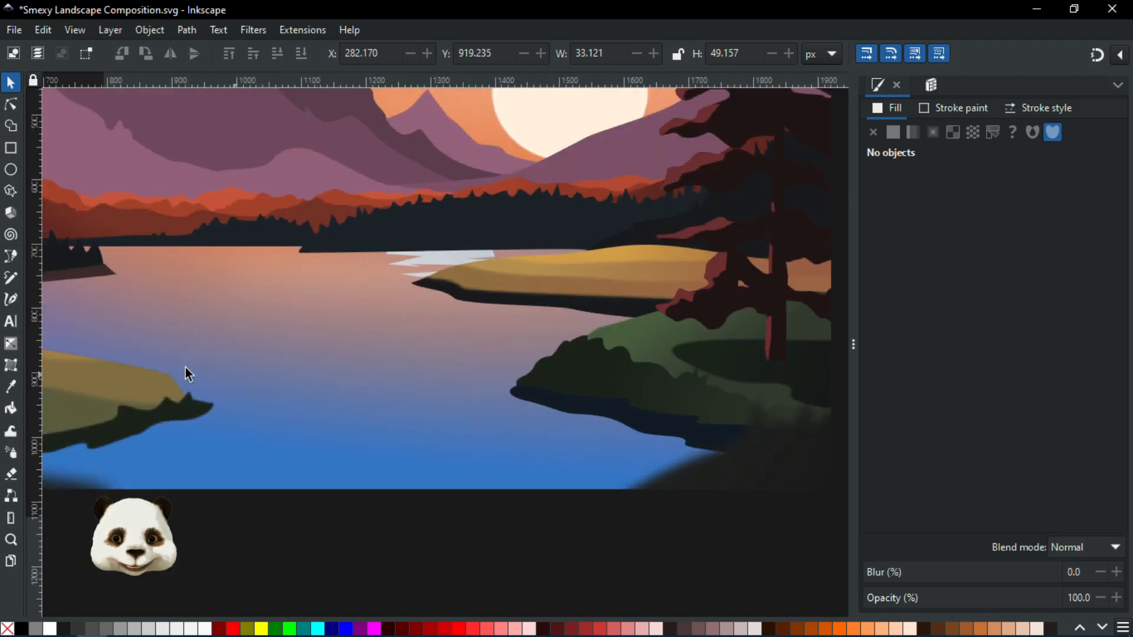
Examine the lake and its left and right shores, alternating between close-up views and the whole composition
{"action": "left_click_drag", "start_coordinate": [278, 380], "coordinate": [467, 356]}
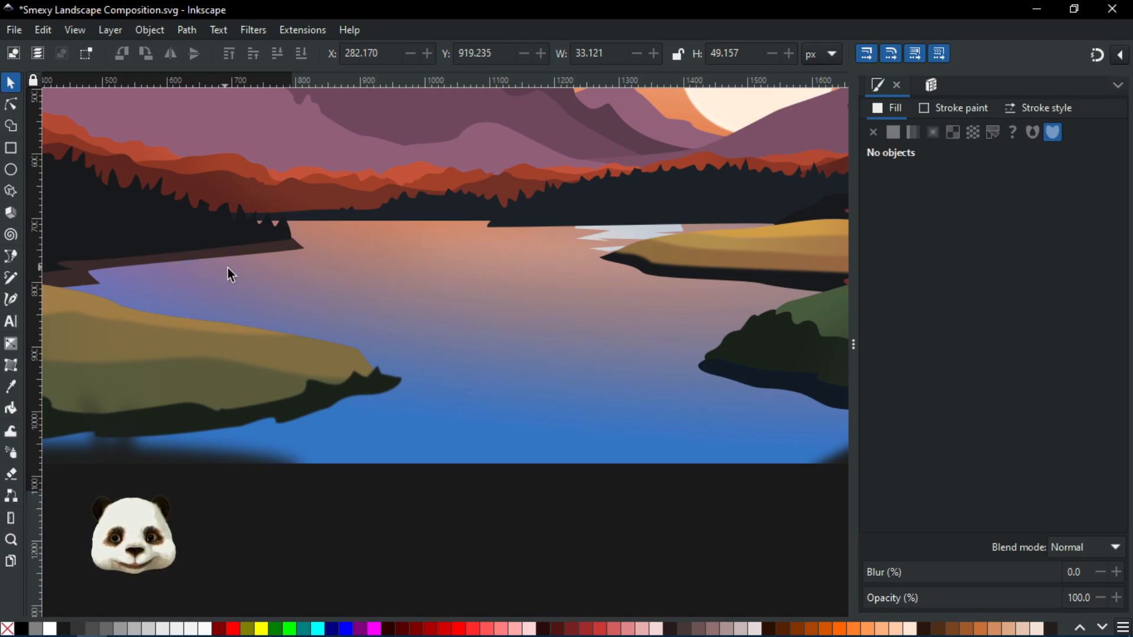
{"action": "scroll", "coordinate": [227, 270], "scroll_direction": "down", "scroll_amount": 2}
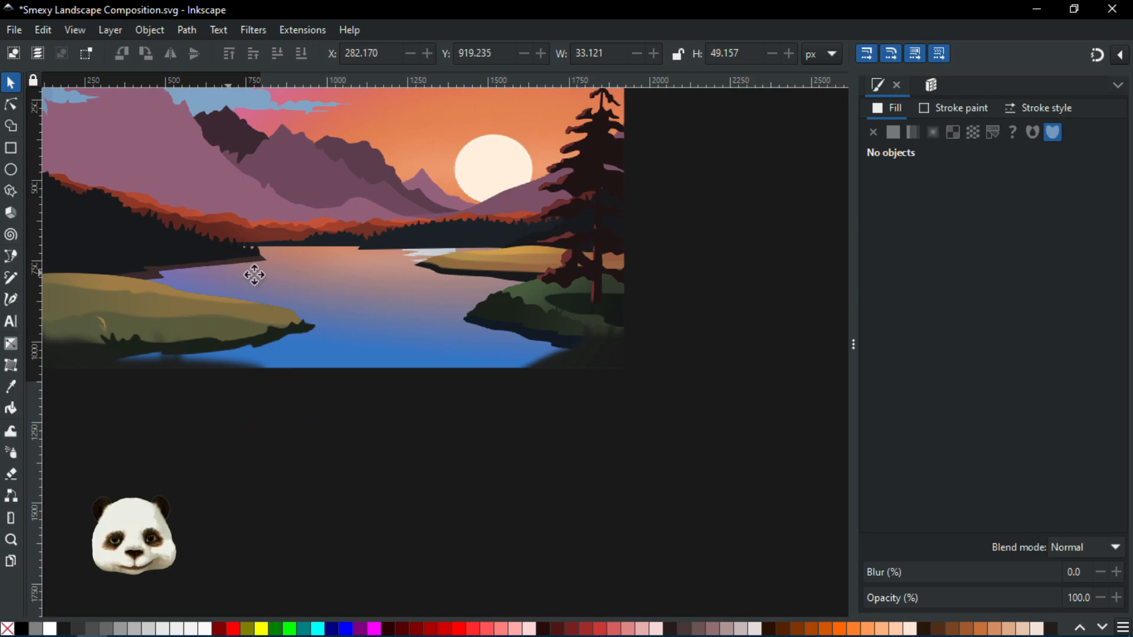
{"action": "scroll", "coordinate": [232, 272], "scroll_direction": "left", "scroll_amount": 4}
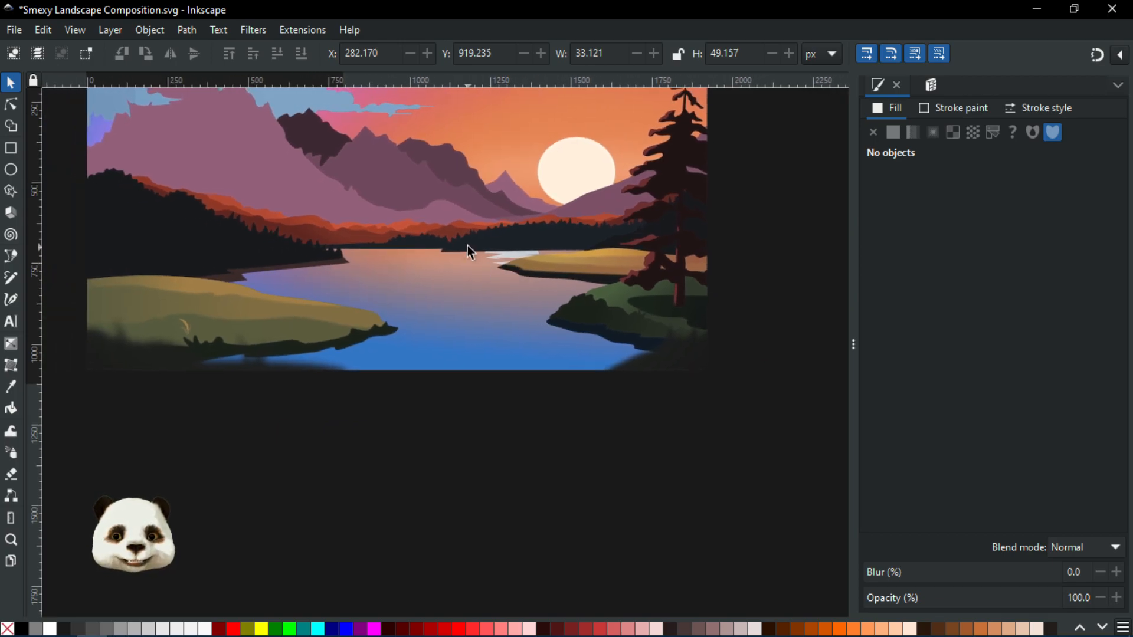
{"action": "scroll", "coordinate": [467, 246], "scroll_direction": "up", "scroll_amount": 3}
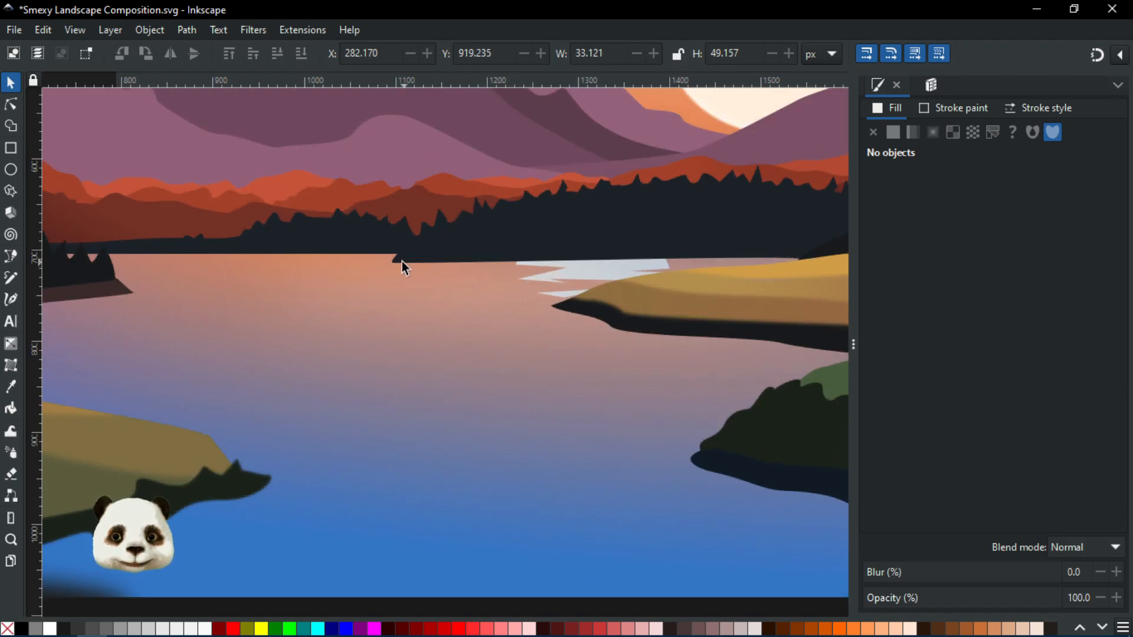
{"action": "scroll", "coordinate": [400, 261], "scroll_direction": "down", "scroll_amount": 3}
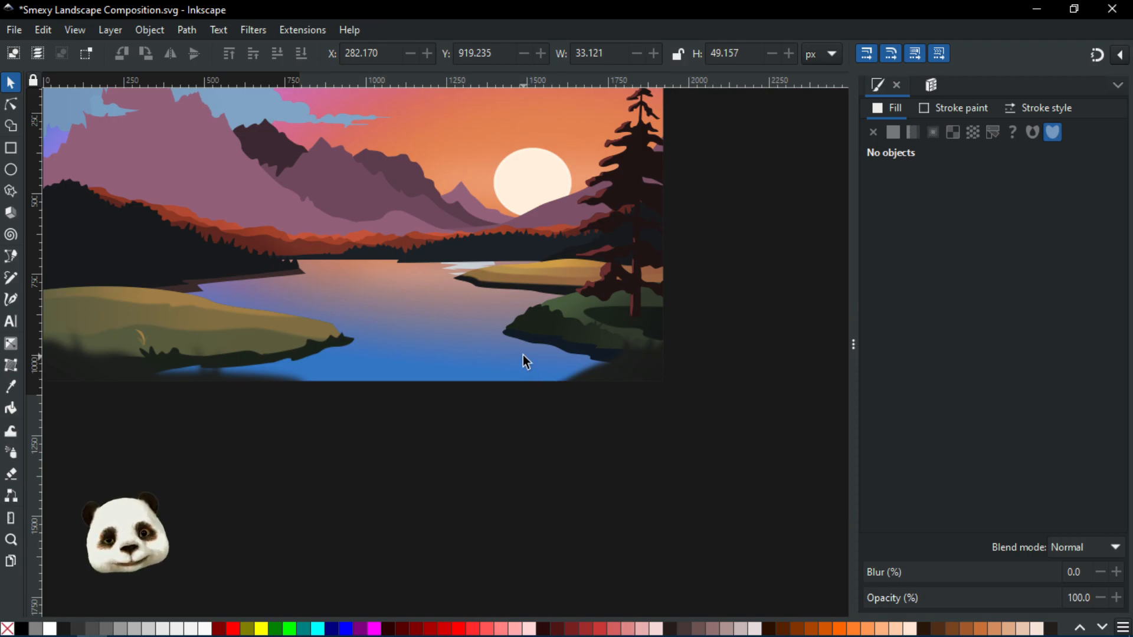
{"action": "scroll", "coordinate": [525, 349], "scroll_direction": "up", "scroll_amount": 2}
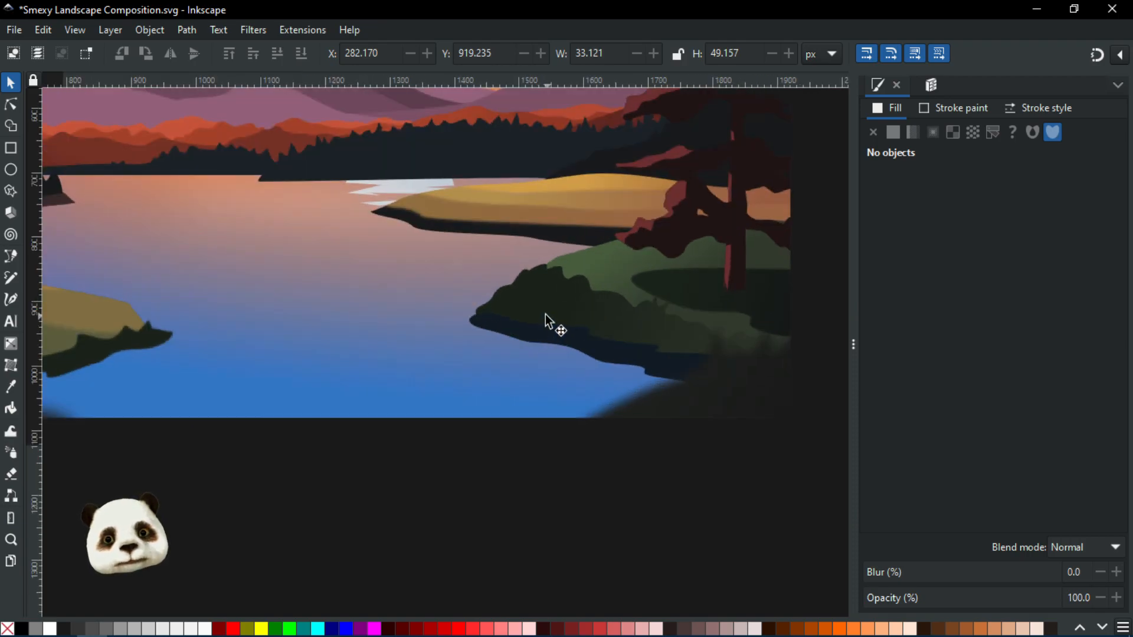
{"action": "scroll", "coordinate": [529, 301], "scroll_direction": "up", "scroll_amount": 2}
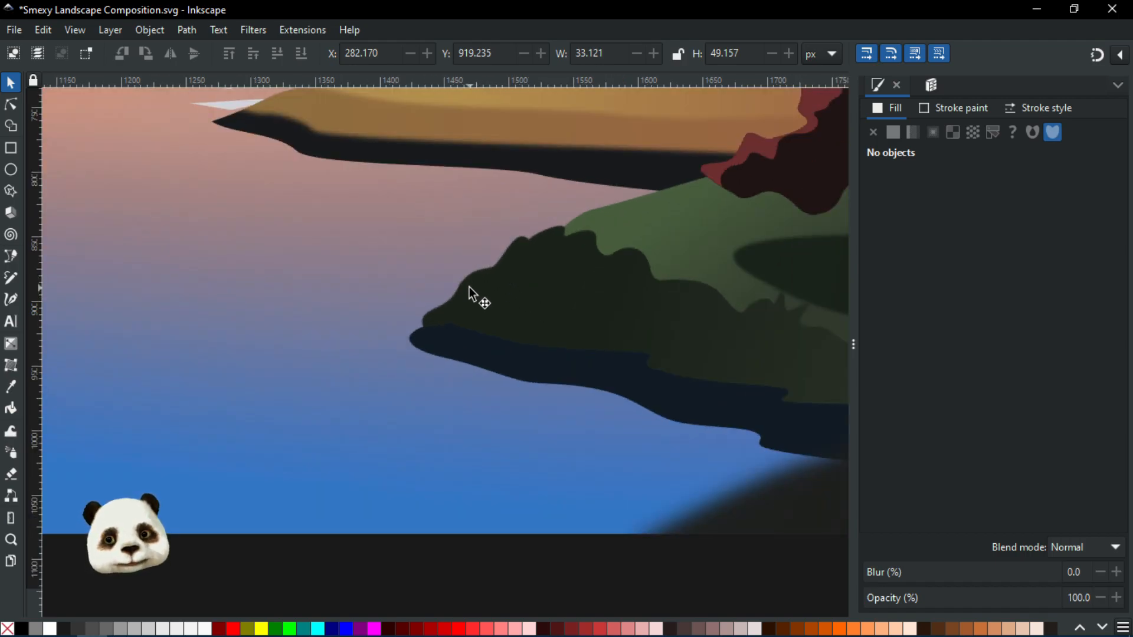
{"action": "scroll", "coordinate": [475, 312], "scroll_direction": "down", "scroll_amount": 6}
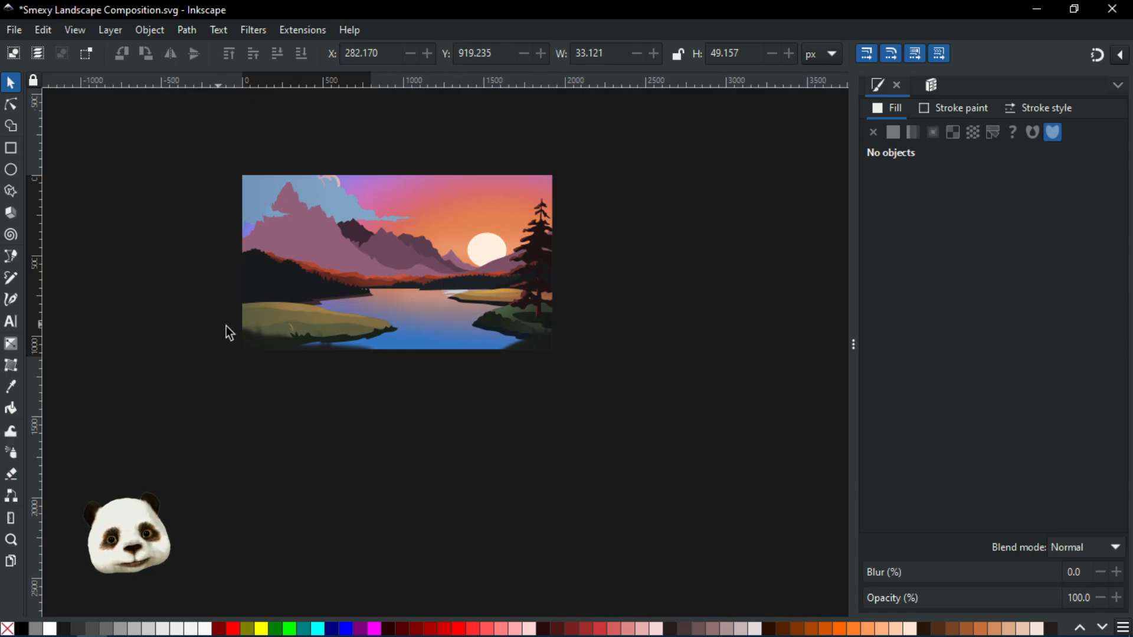
{"action": "scroll", "coordinate": [244, 365], "scroll_direction": "up", "scroll_amount": 2}
{"action": "scroll", "coordinate": [244, 365], "scroll_direction": "up", "scroll_amount": 2}
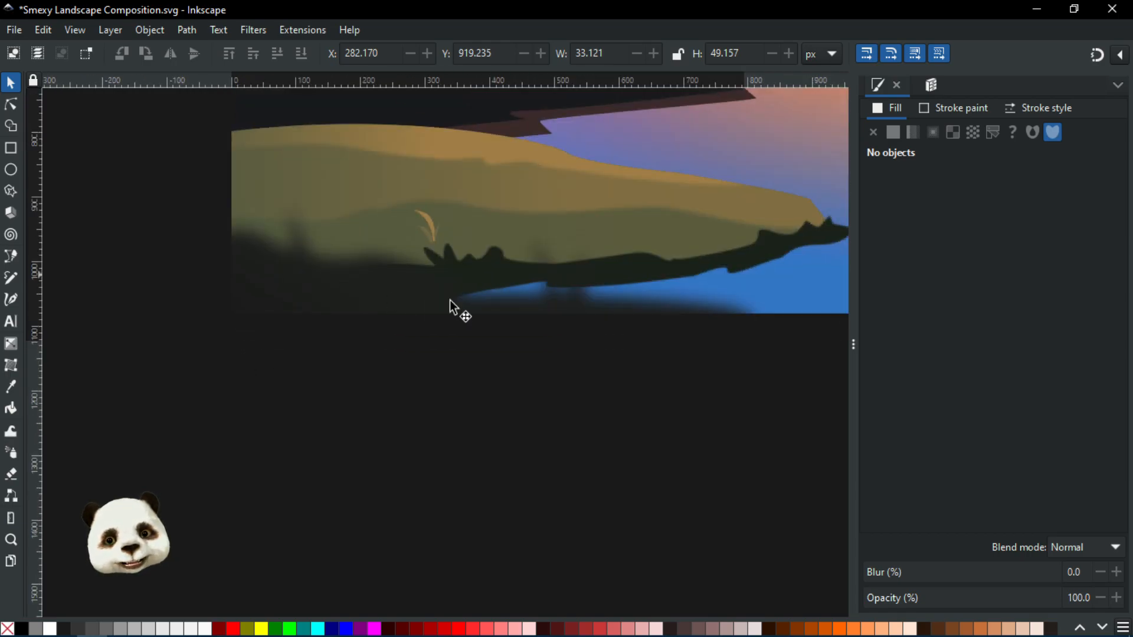
{"action": "scroll", "coordinate": [657, 310], "scroll_direction": "down", "scroll_amount": 1}
{"action": "scroll", "coordinate": [516, 354], "scroll_direction": "down", "scroll_amount": 1}
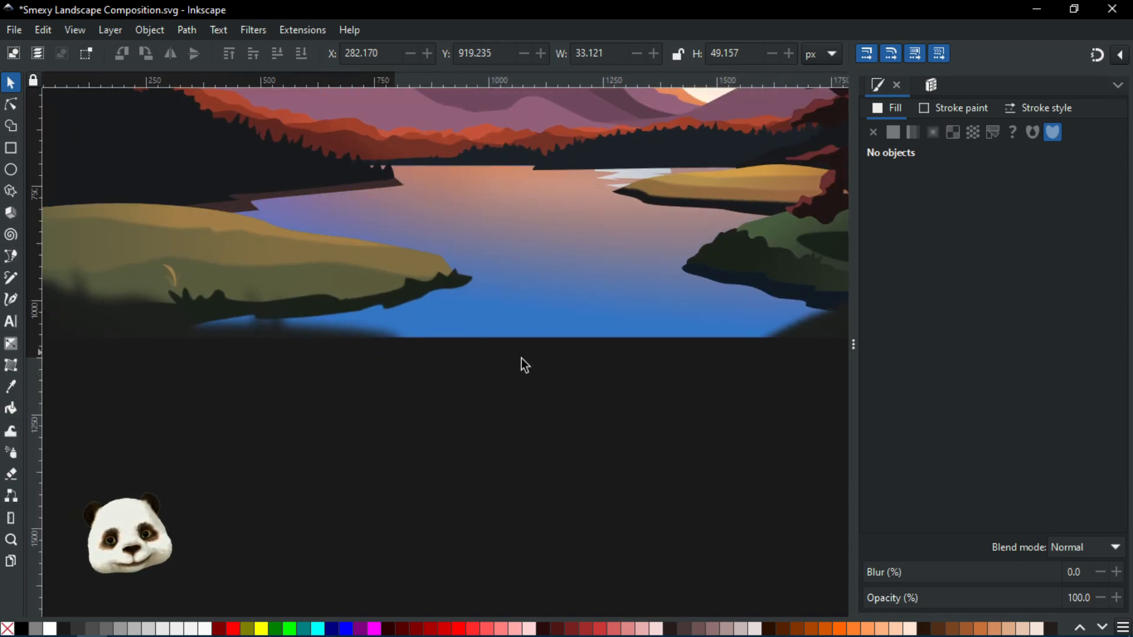
{"action": "scroll", "coordinate": [703, 359], "scroll_direction": "down", "scroll_amount": 1}
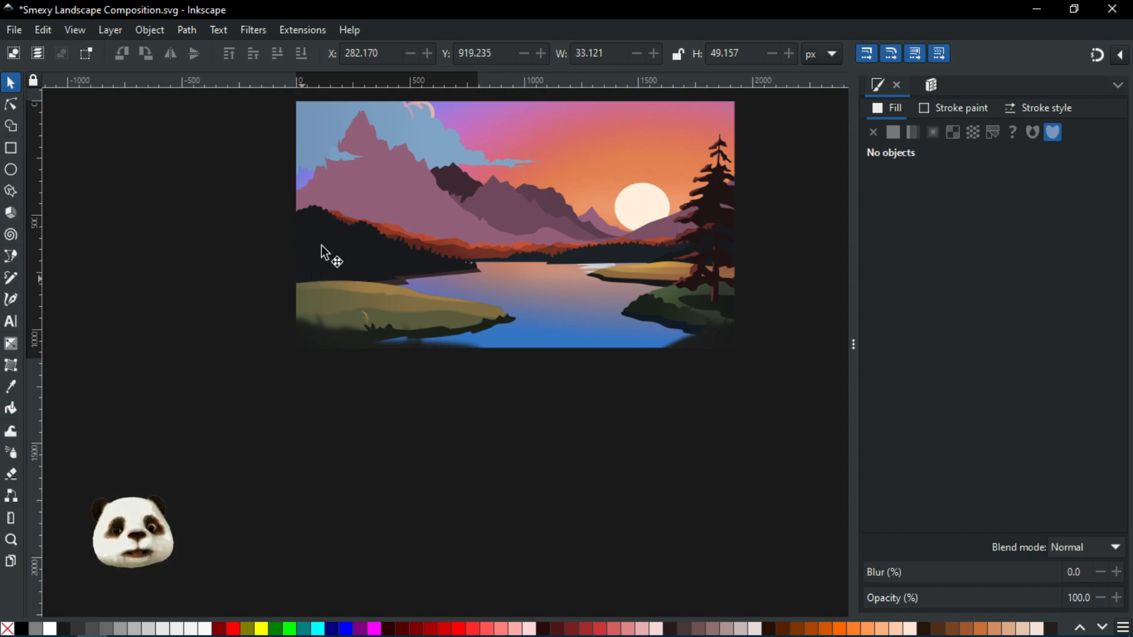
Inspect the dark forested hillside on the left and the lake surface up close, then view the full artwork
{"action": "scroll", "coordinate": [306, 270], "scroll_direction": "up", "scroll_amount": 6}
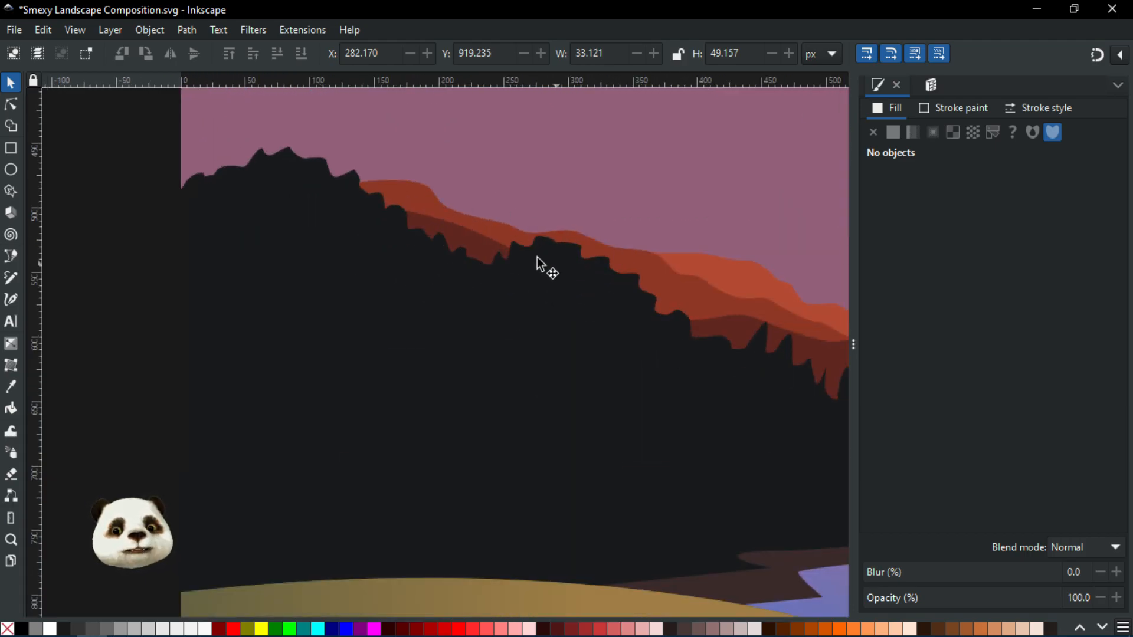
{"action": "scroll", "coordinate": [519, 260], "scroll_direction": "down", "scroll_amount": 6}
{"action": "left_click_drag", "start_coordinate": [623, 289], "coordinate": [468, 239]}
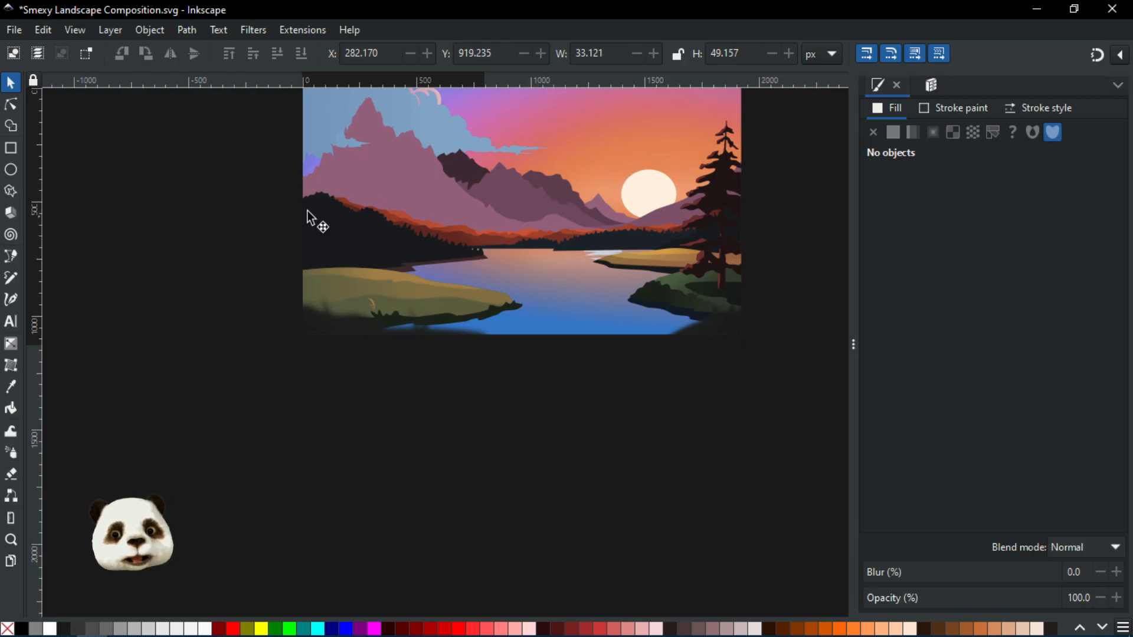
{"action": "scroll", "coordinate": [484, 231], "scroll_direction": "up", "scroll_amount": 4}
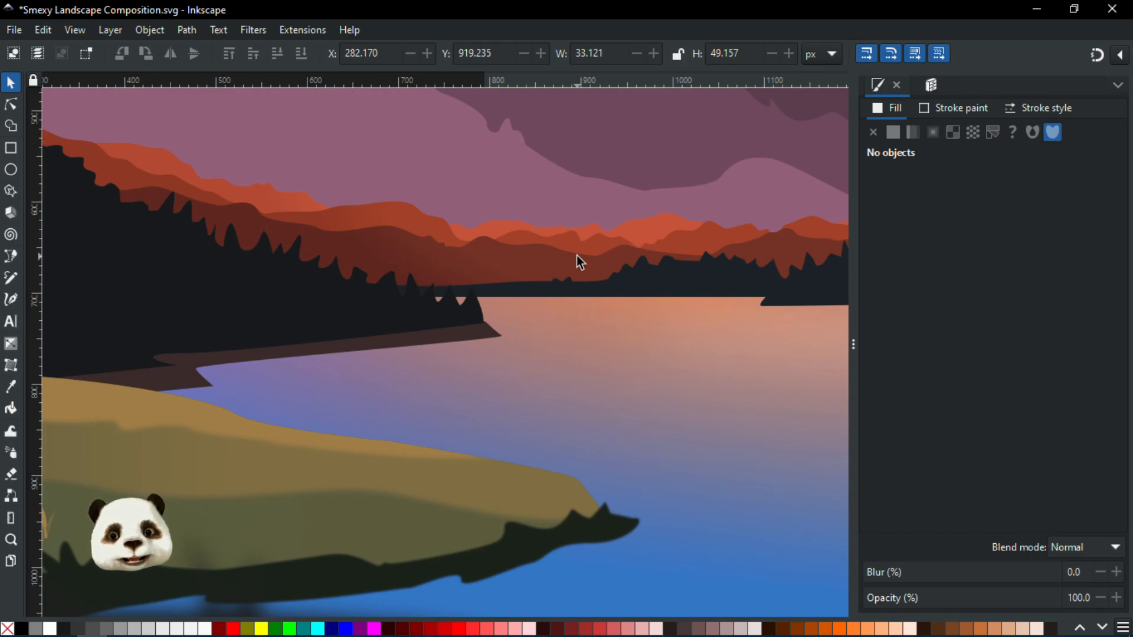
{"action": "scroll", "coordinate": [646, 260], "scroll_direction": "down", "scroll_amount": 2, "text": "ctrl"}
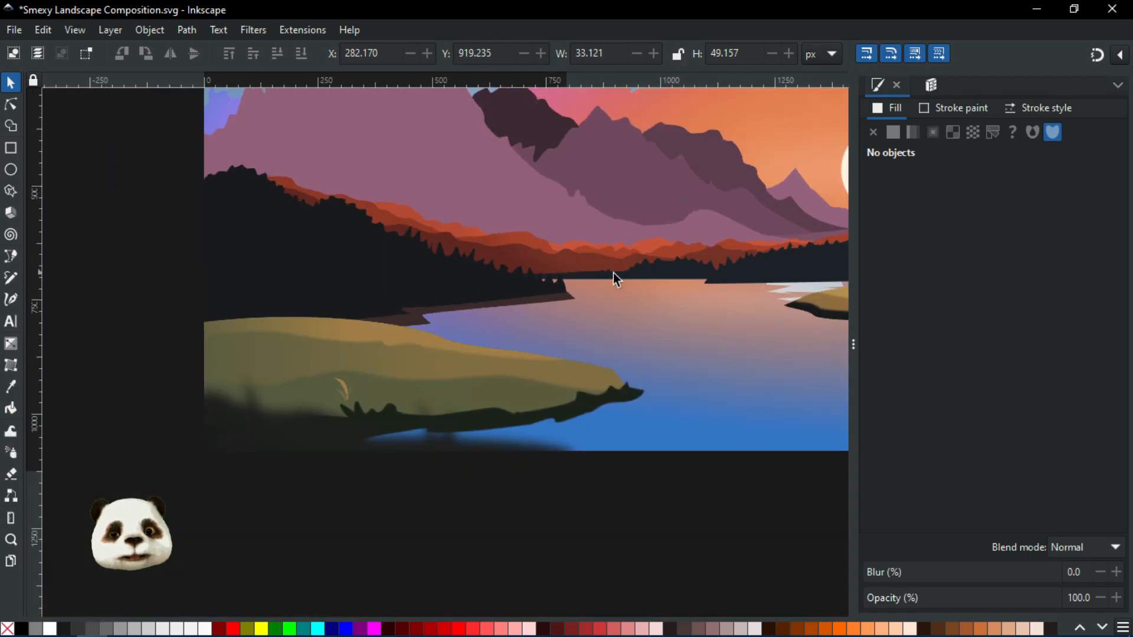
{"action": "left_click_drag", "start_coordinate": [625, 271], "coordinate": [477, 255]}
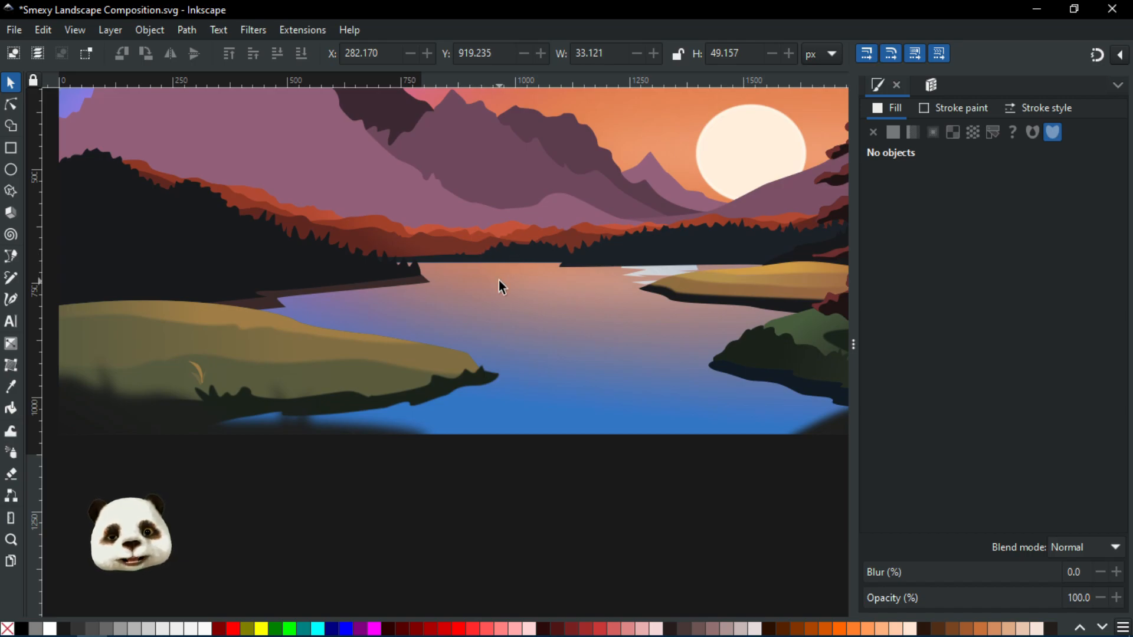
{"action": "scroll", "coordinate": [496, 283], "scroll_direction": "down", "scroll_amount": 2, "text": "ctrl"}
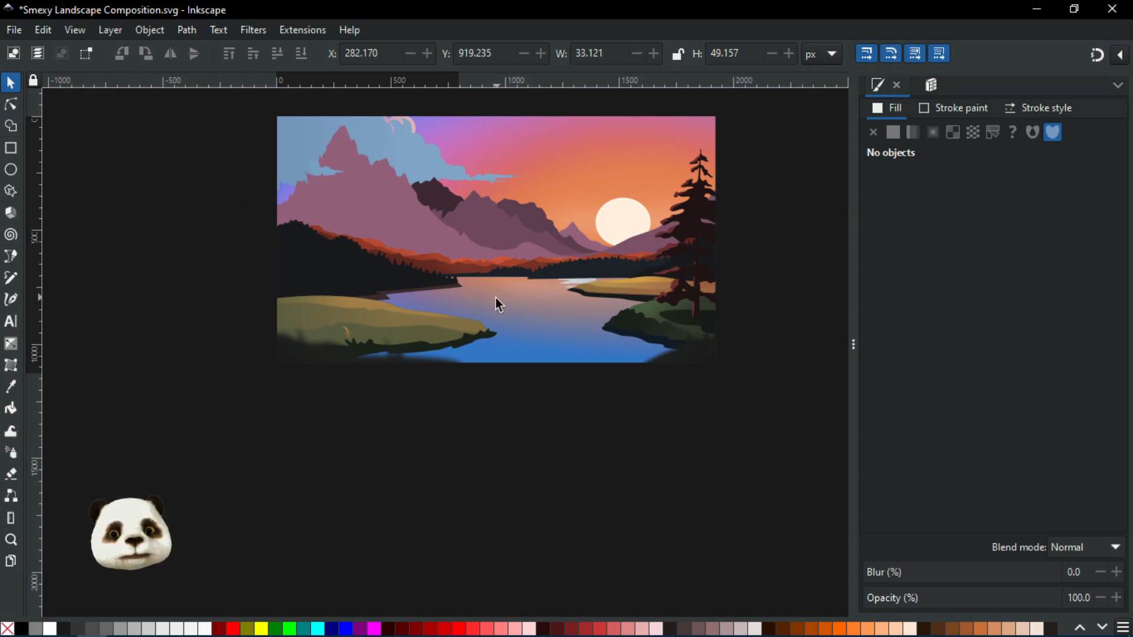
{"action": "scroll", "coordinate": [723, 281], "scroll_direction": "down", "scroll_amount": 1, "text": "ctrl"}
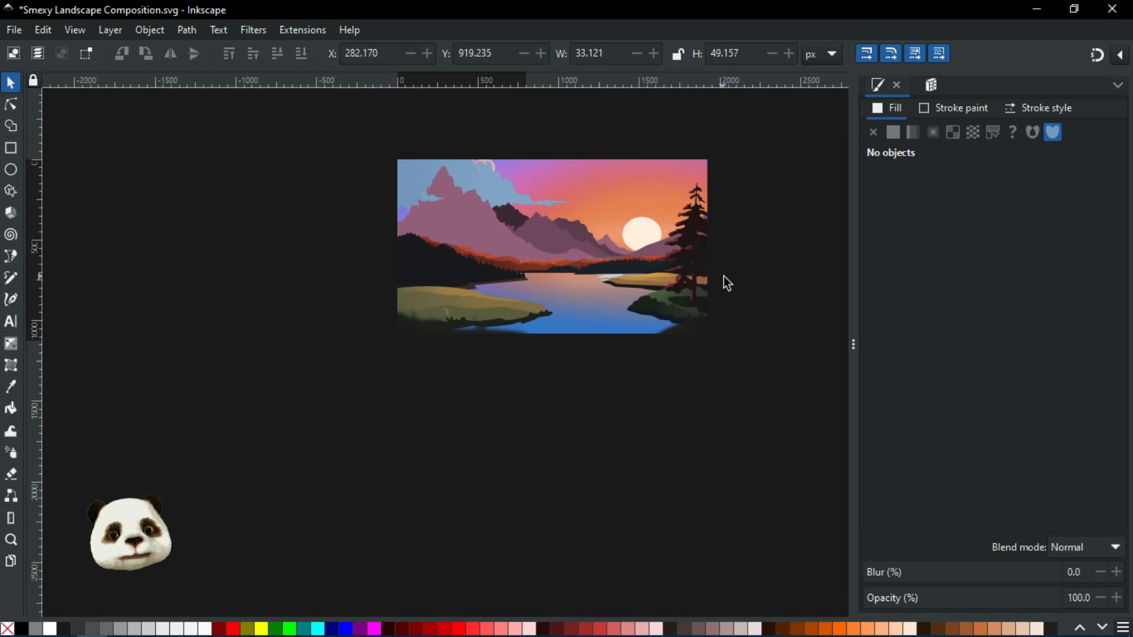
{"action": "scroll", "coordinate": [718, 275], "scroll_direction": "up", "scroll_amount": 4, "text": "ctrl"}
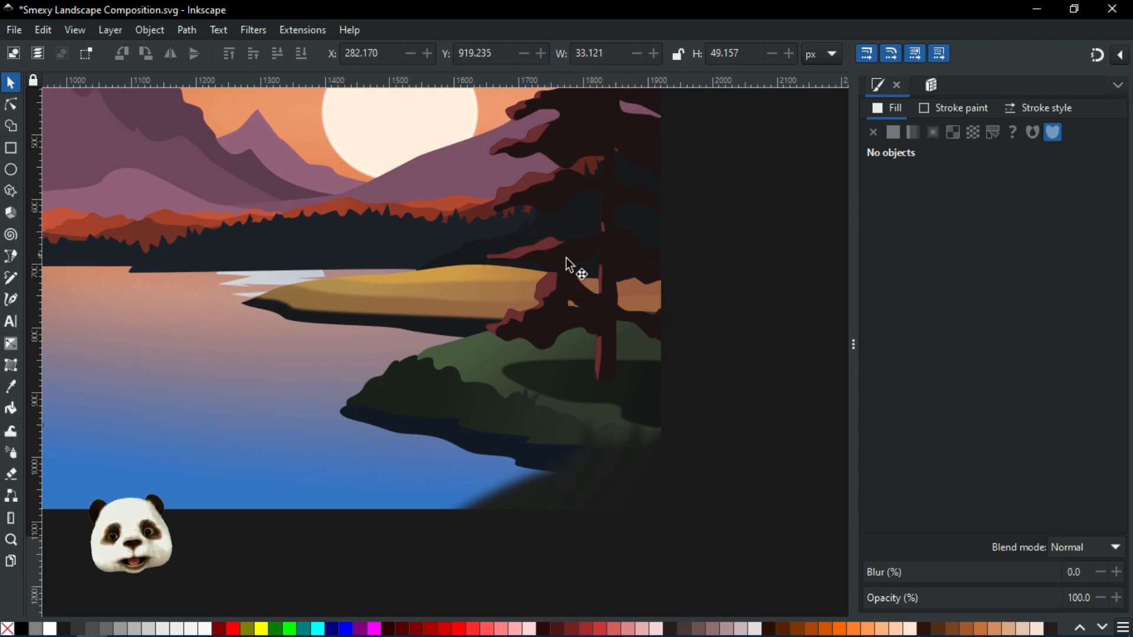
Review the right-hand shore beneath the pine tree and the lake's far shoreline at several zoom levels
{"action": "scroll", "coordinate": [548, 249], "scroll_direction": "down", "scroll_amount": 2}
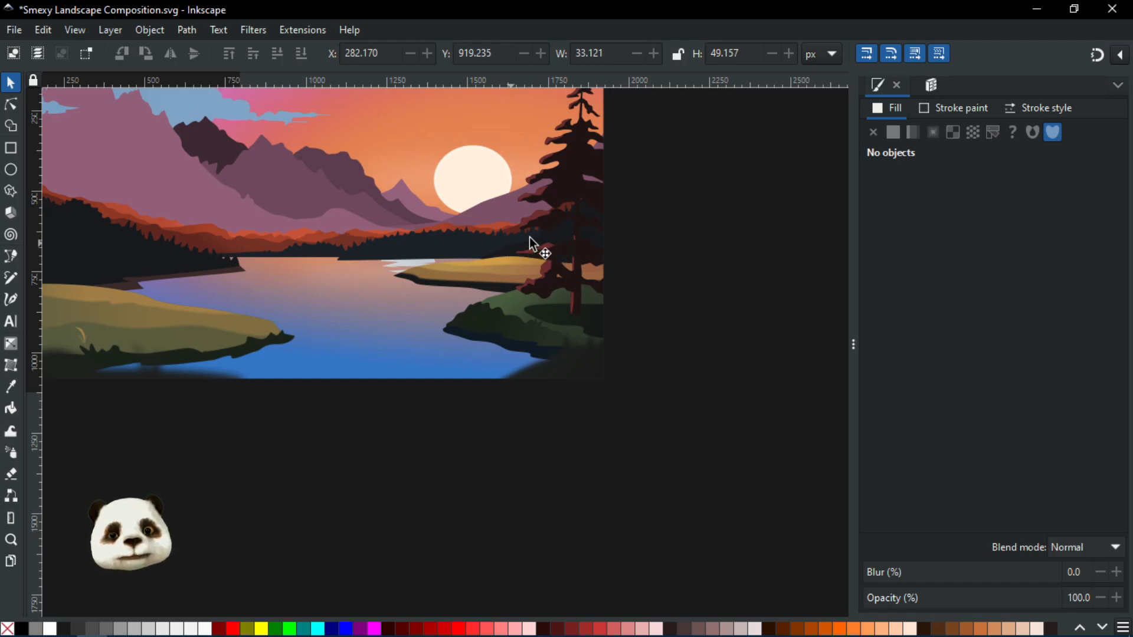
{"action": "scroll", "coordinate": [515, 260], "scroll_direction": "down", "scroll_amount": 2}
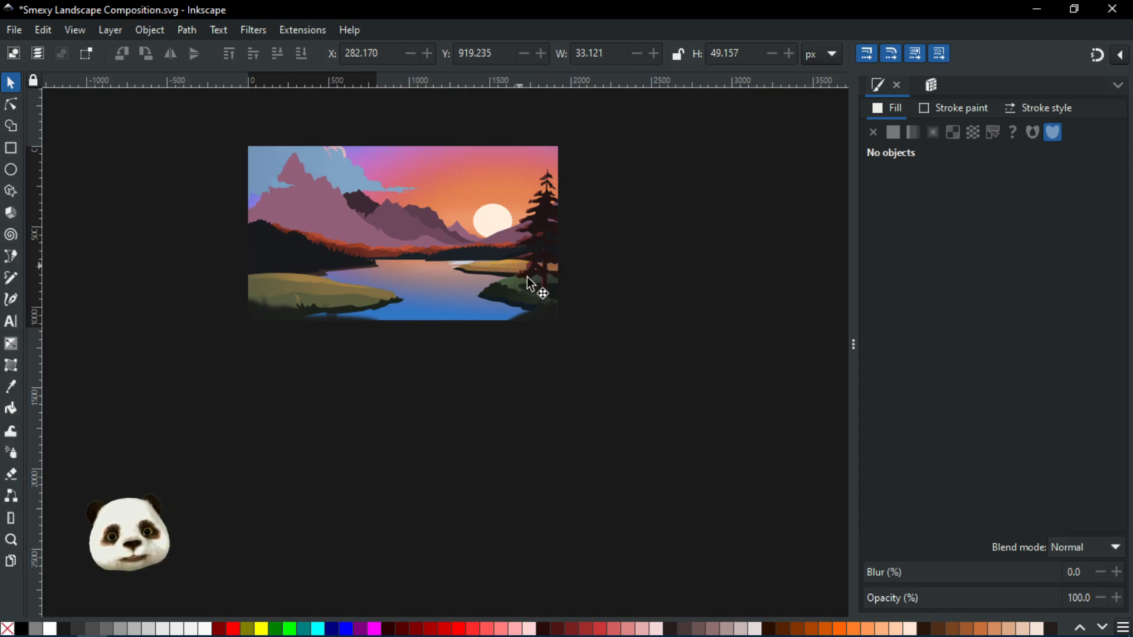
{"action": "scroll", "coordinate": [472, 260], "scroll_direction": "up", "scroll_amount": 3}
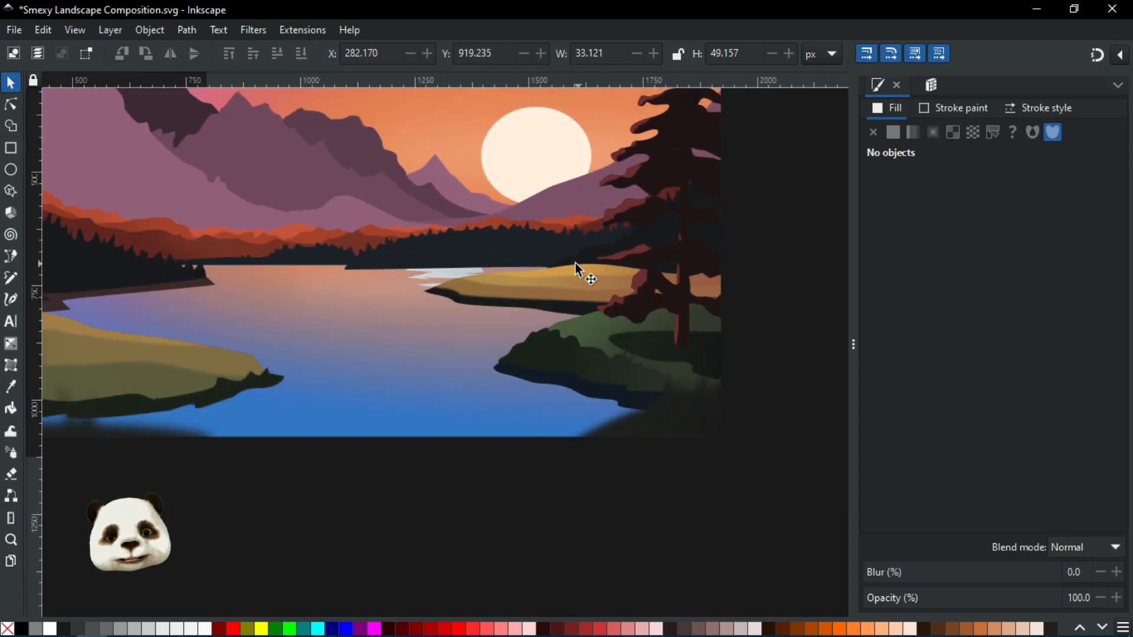
{"action": "scroll", "coordinate": [575, 263], "scroll_direction": "down", "scroll_amount": 3}
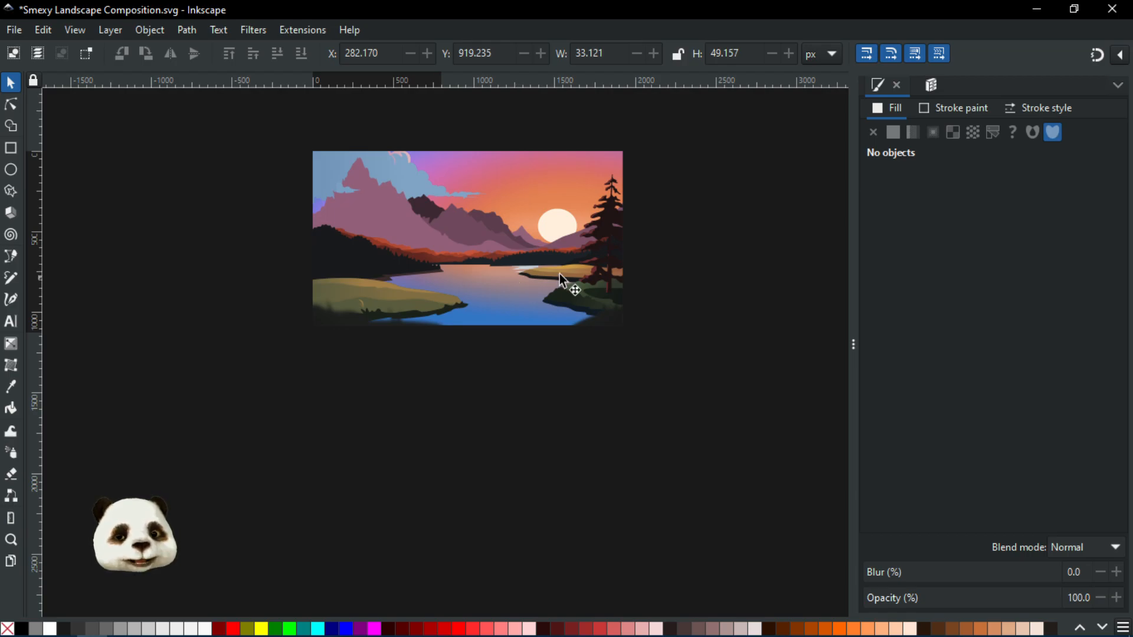
{"action": "scroll", "coordinate": [559, 274], "scroll_direction": "up", "scroll_amount": 3}
{"action": "scroll", "coordinate": [608, 283], "scroll_direction": "up", "scroll_amount": 1}
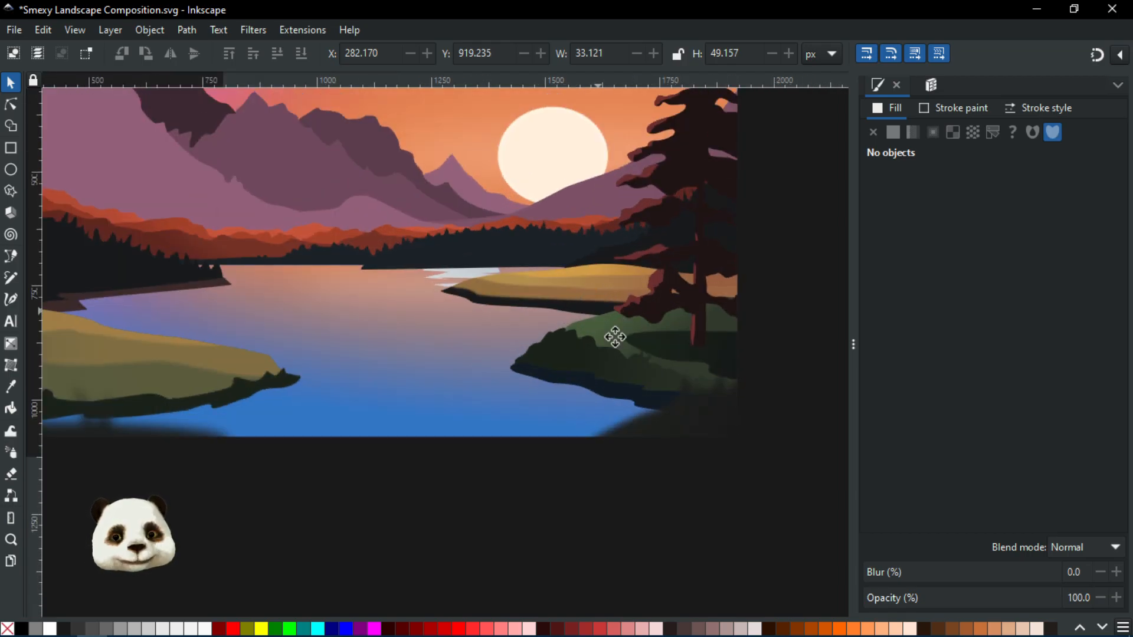
{"action": "scroll", "coordinate": [615, 337], "scroll_direction": "left", "scroll_amount": 3}
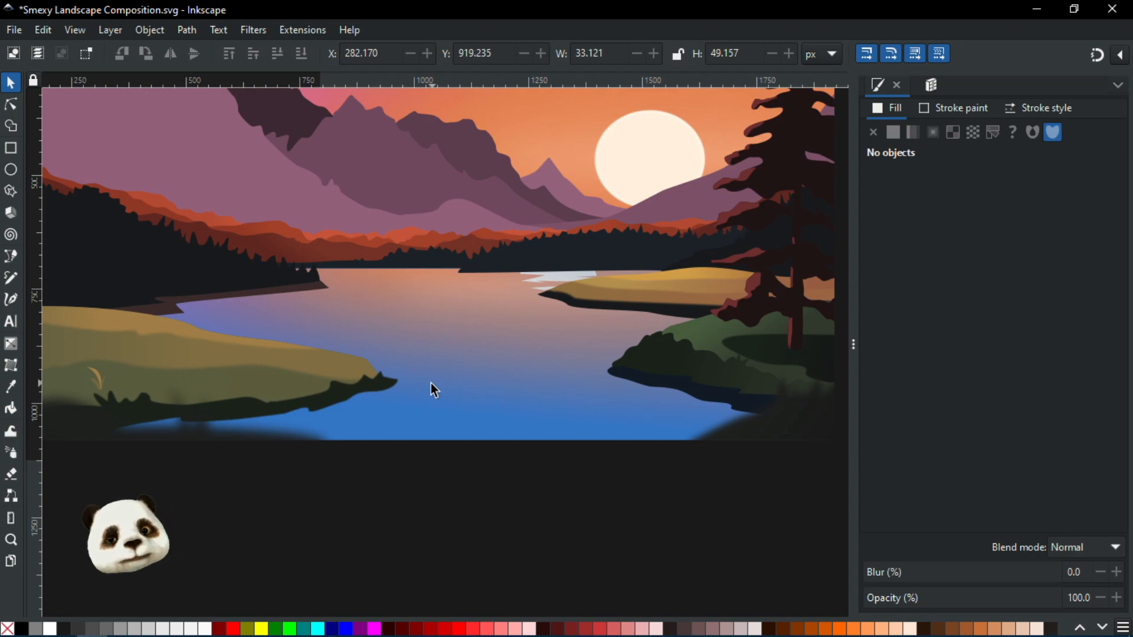
{"action": "left_click_drag", "start_coordinate": [235, 390], "coordinate": [261, 392]}
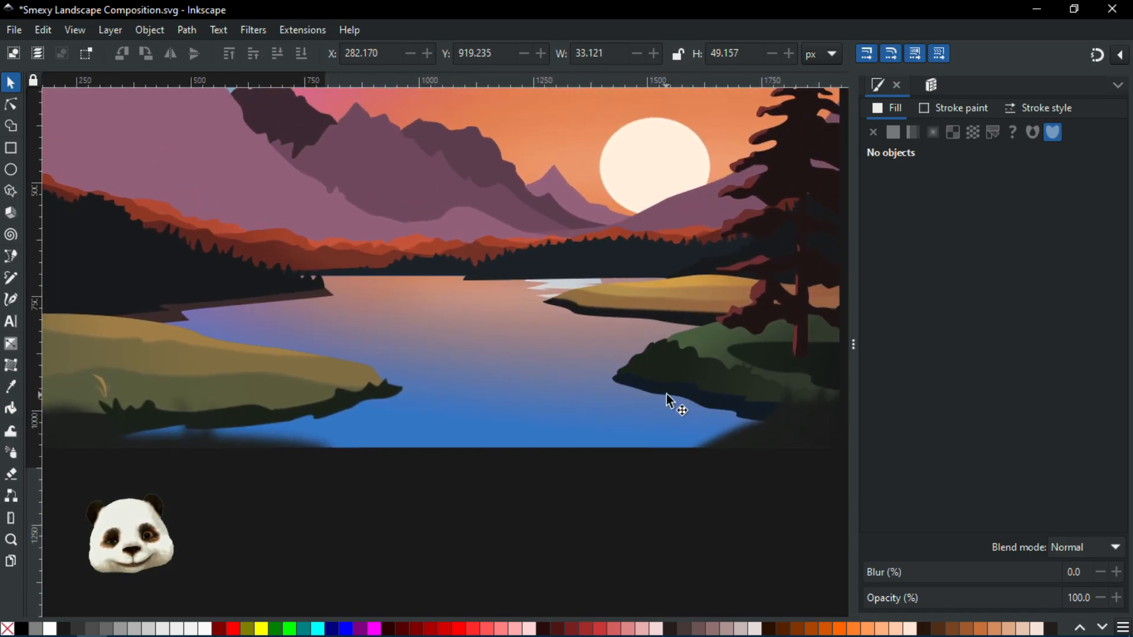
{"action": "scroll", "coordinate": [679, 401], "scroll_direction": "up", "scroll_amount": 3, "text": "ctrl"}
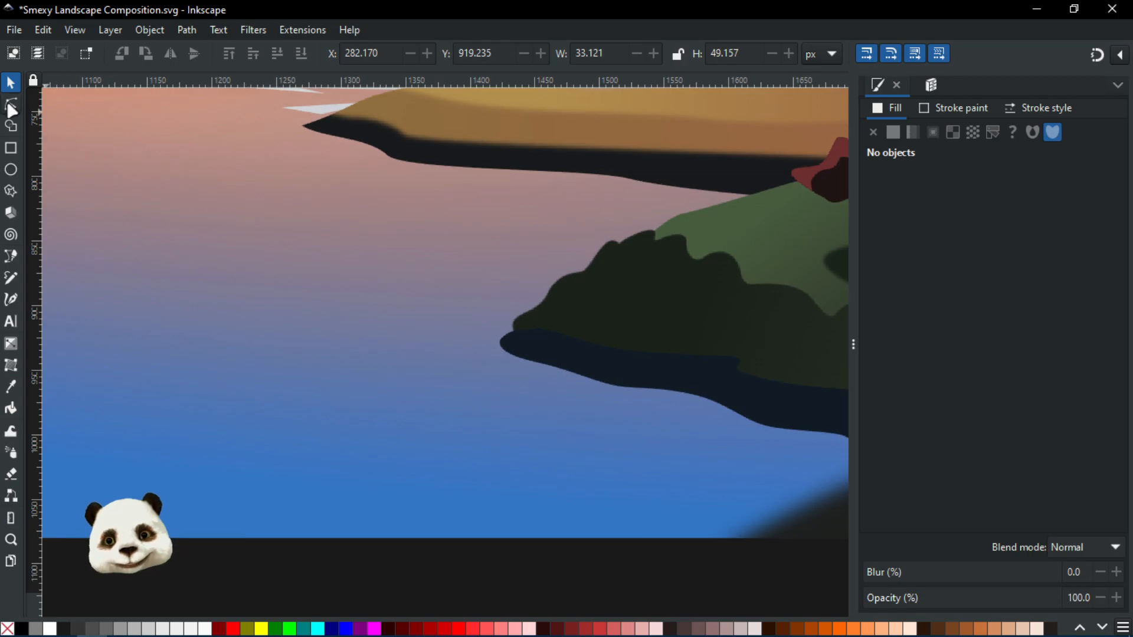
With the Node tool, nudge the leftmost node of the dark strip under the right shore slightly left
{"action": "key", "text": "n"}
{"action": "left_click", "coordinate": [500, 346]}
{"action": "left_click_drag", "start_coordinate": [500, 347], "coordinate": [485, 347]}
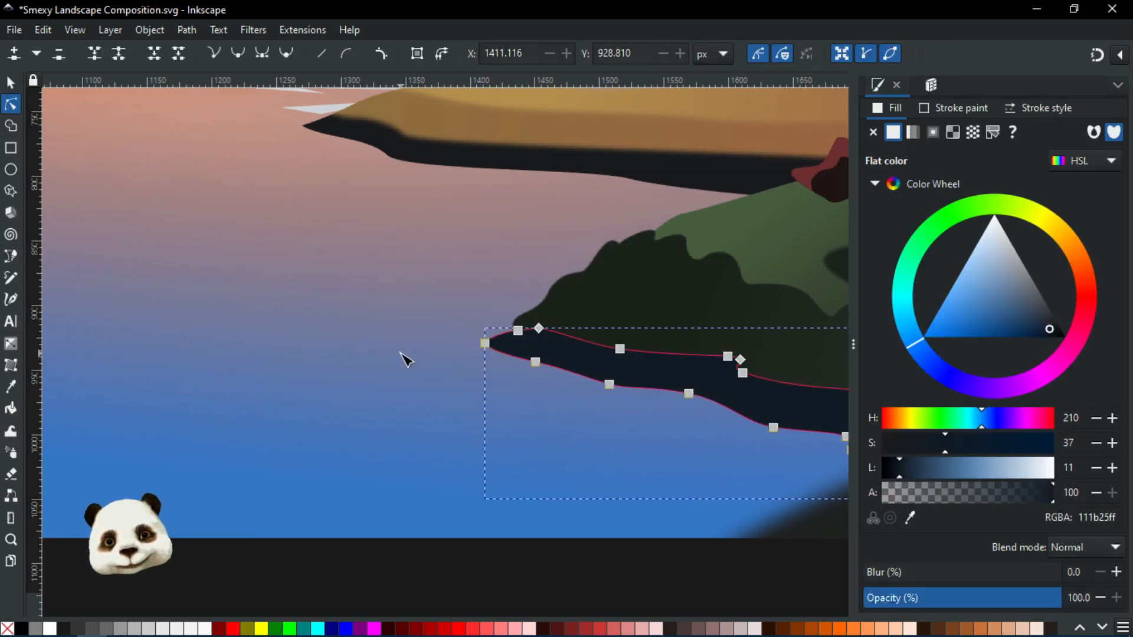
{"action": "key", "text": "Escape"}
Reshape the tip of the right shore's dark edge by moving its upper node slightly left, then deselect it
{"action": "scroll", "coordinate": [354, 348], "scroll_direction": "down", "scroll_amount": 3, "text": "ctrl"}
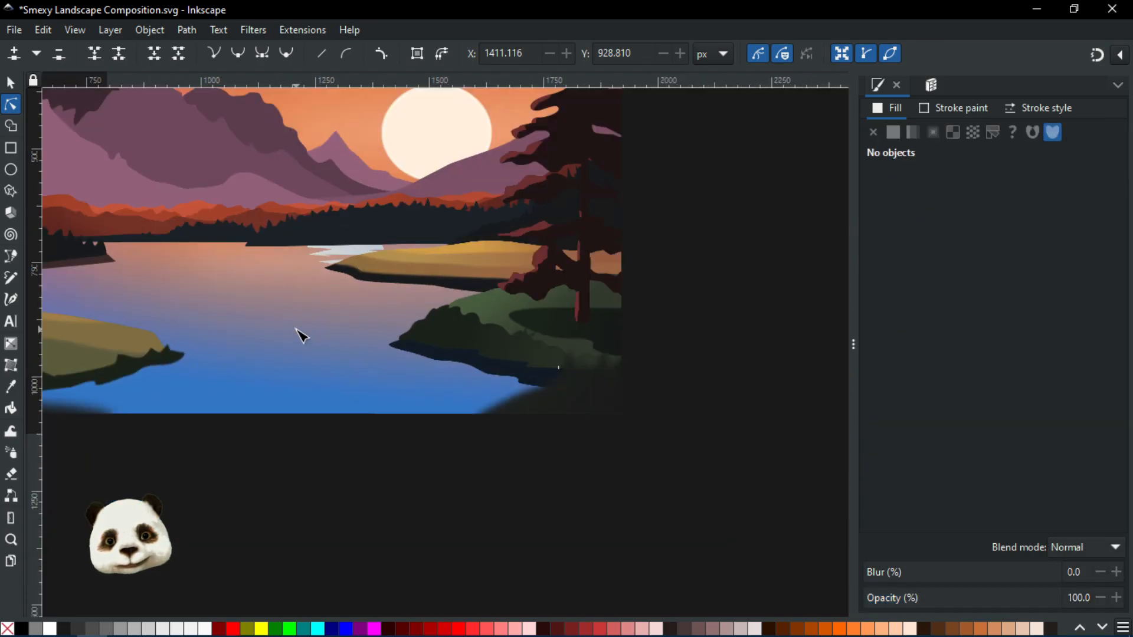
{"action": "scroll", "coordinate": [301, 336], "scroll_direction": "up", "scroll_amount": 3, "text": "ctrl"}
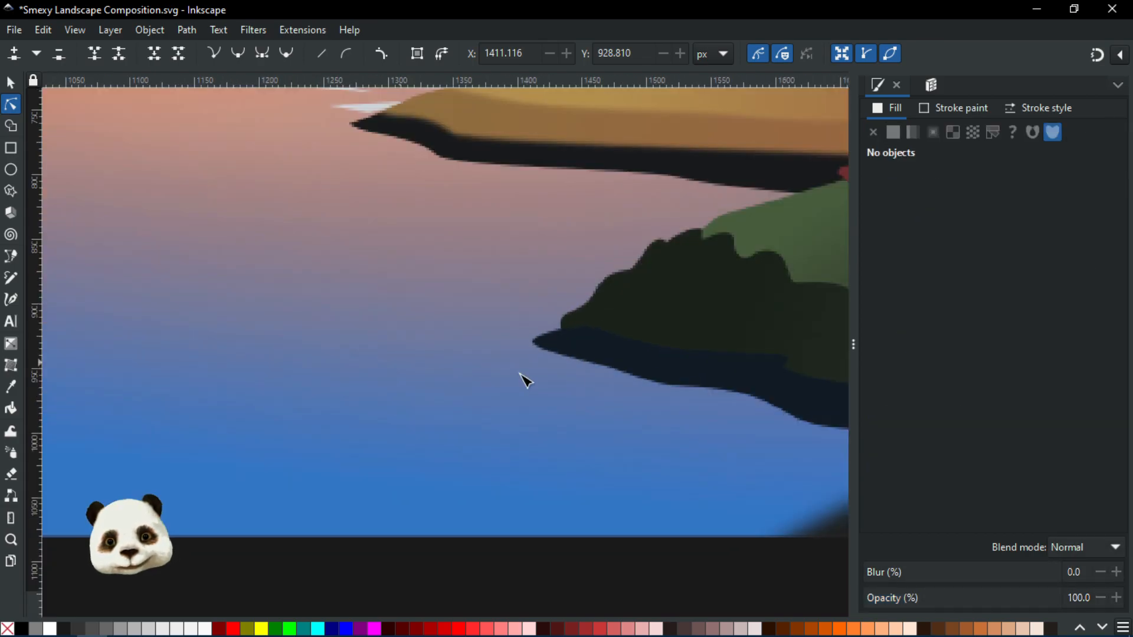
{"action": "left_click", "coordinate": [597, 342]}
{"action": "scroll", "coordinate": [597, 341], "scroll_direction": "up", "scroll_amount": 2, "text": "ctrl"}
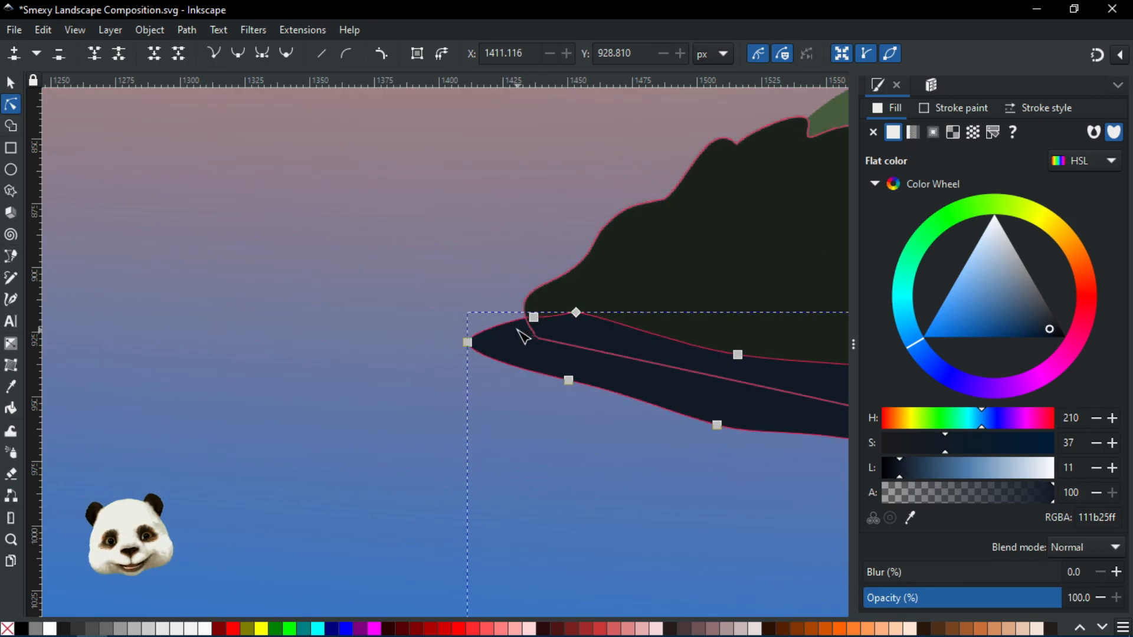
{"action": "left_click", "coordinate": [549, 319]}
{"action": "left_click_drag", "start_coordinate": [533, 318], "coordinate": [512, 323]}
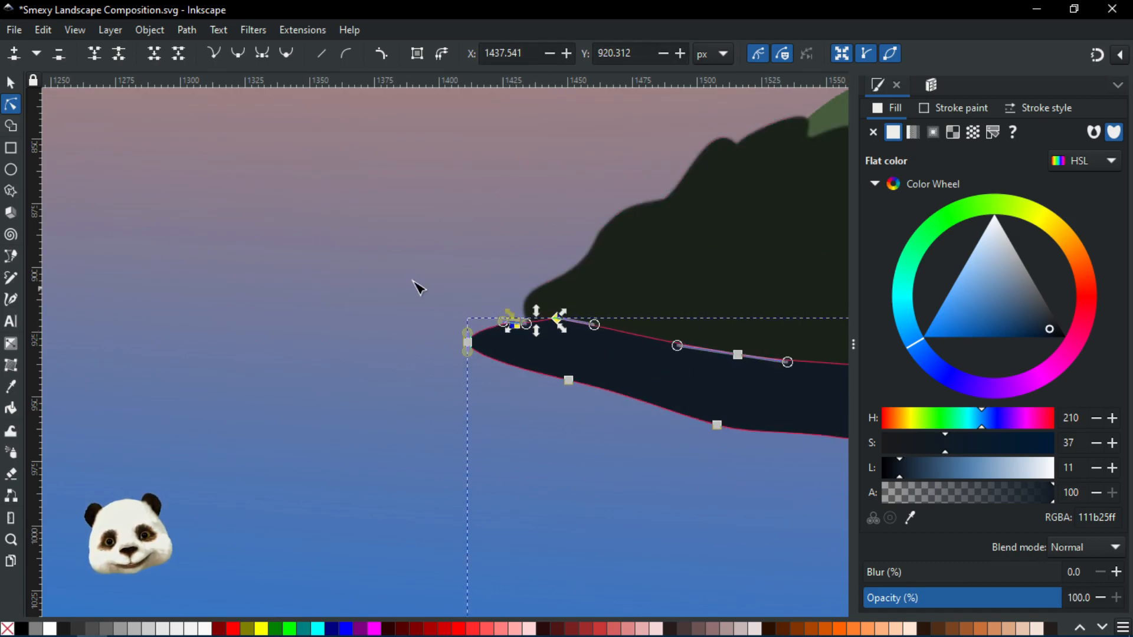
{"action": "left_click", "coordinate": [411, 279]}
{"action": "left_click", "coordinate": [411, 279]}
{"action": "scroll", "coordinate": [411, 283], "scroll_direction": "down", "scroll_amount": 4}
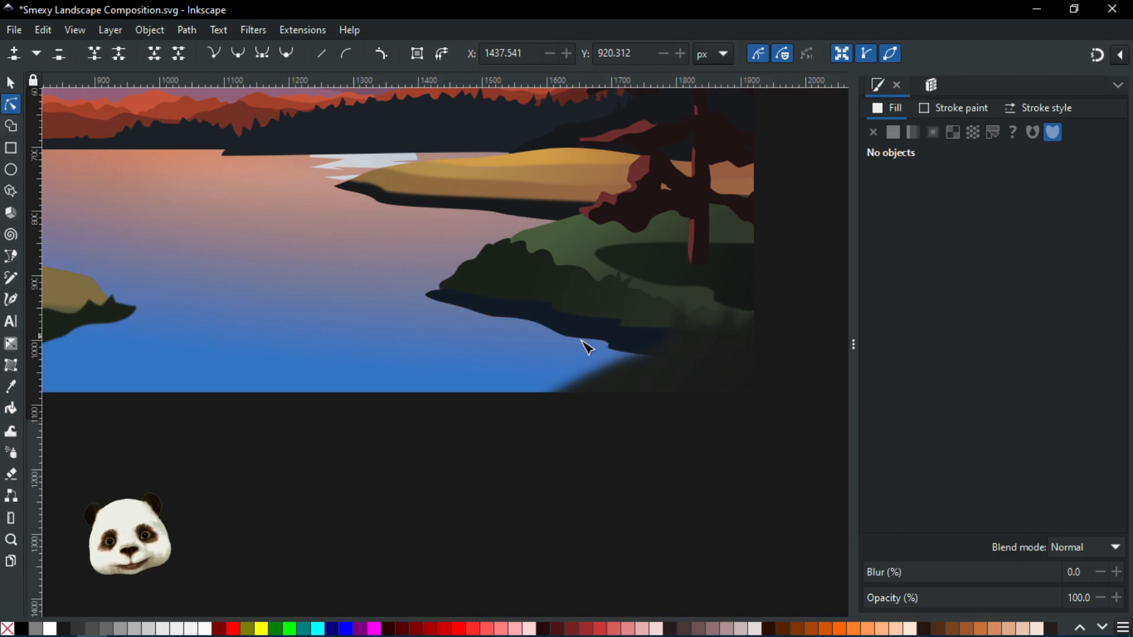
Zoom out to review the whole composition after the shoreline edits
{"action": "scroll", "coordinate": [399, 309], "scroll_direction": "down", "scroll_amount": 1}
{"action": "scroll", "coordinate": [392, 302], "scroll_direction": "down", "scroll_amount": 1}
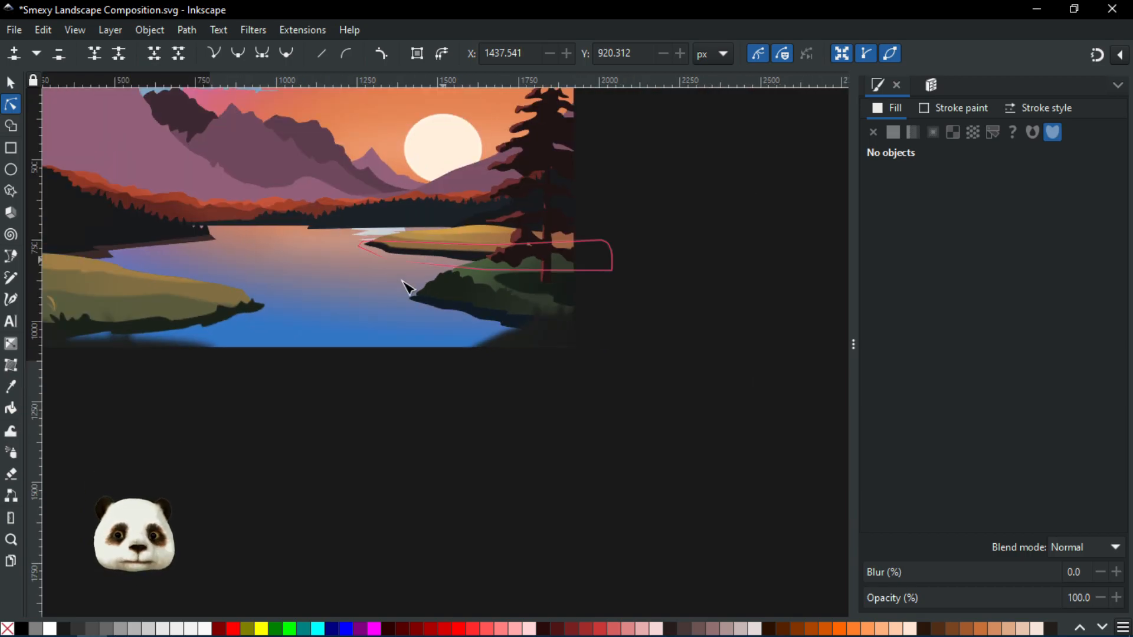
{"action": "left_click_drag", "start_coordinate": [438, 421], "coordinate": [546, 437]}
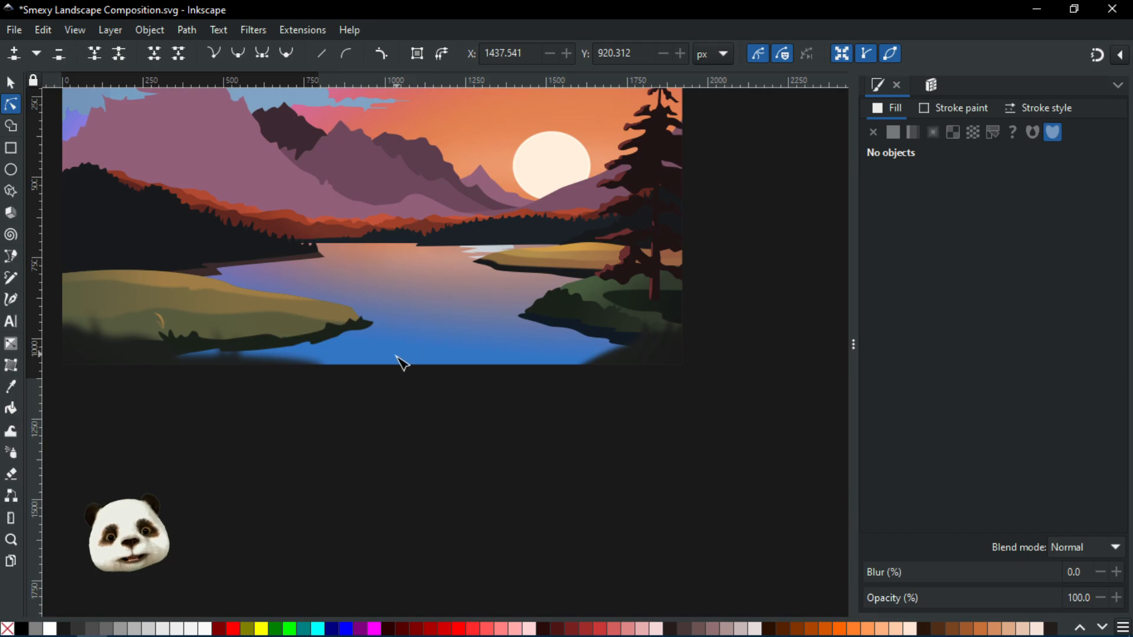
Review the left shore and the lake at several zoom levels
{"action": "scroll", "coordinate": [413, 340], "scroll_direction": "down", "scroll_amount": 2, "text": "ctrl"}
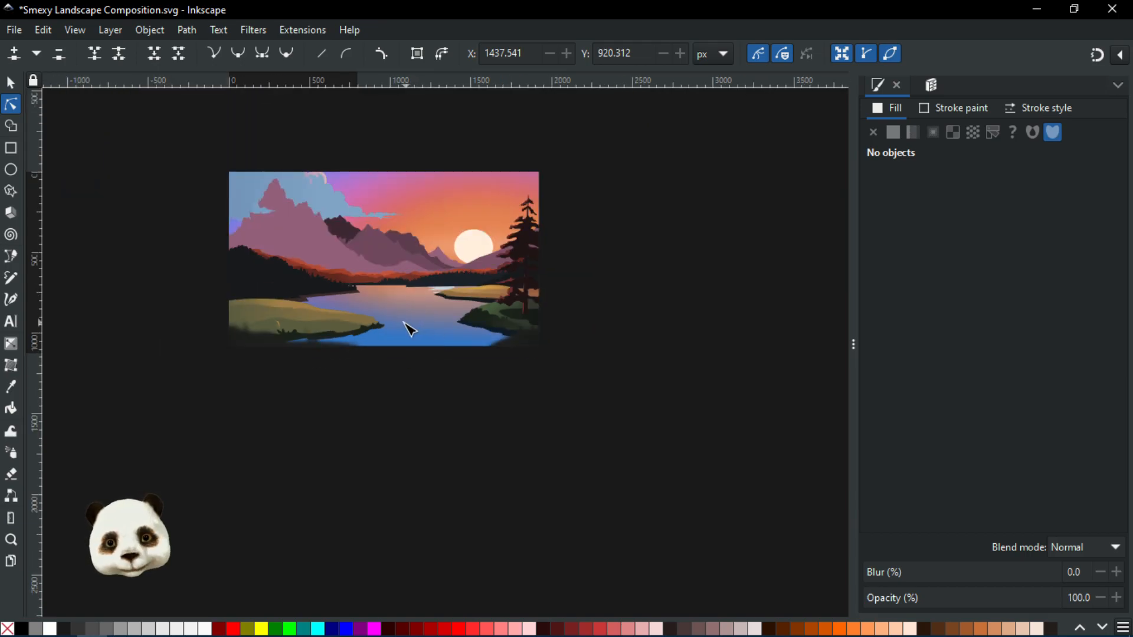
{"action": "scroll", "coordinate": [416, 337], "scroll_direction": "up", "scroll_amount": 1, "text": "ctrl"}
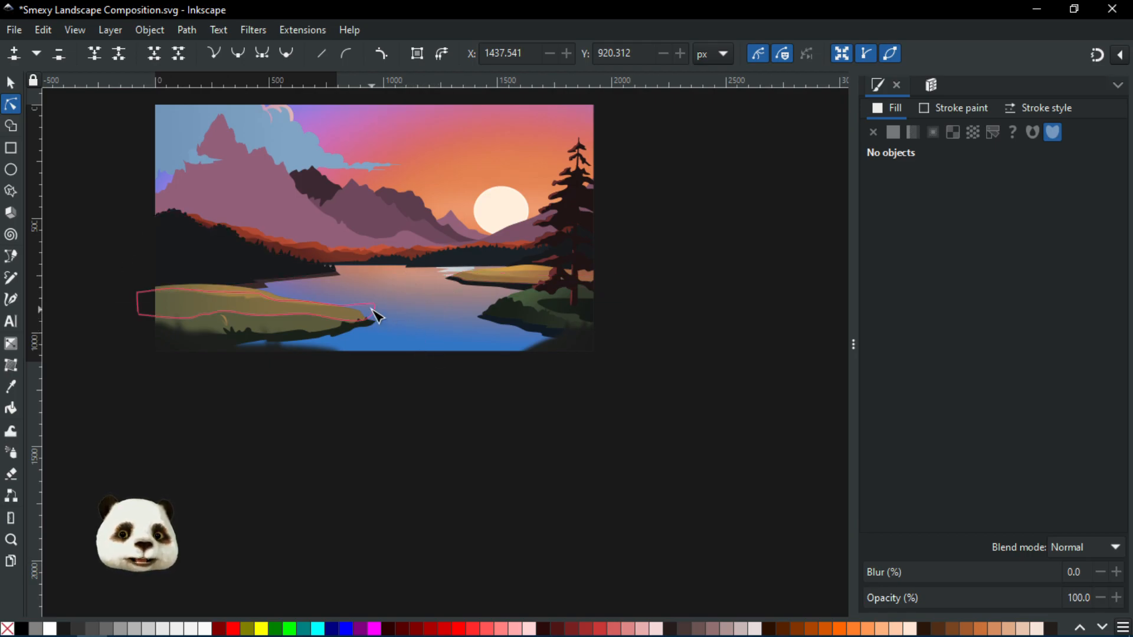
{"action": "scroll", "coordinate": [375, 310], "scroll_direction": "up", "scroll_amount": 2}
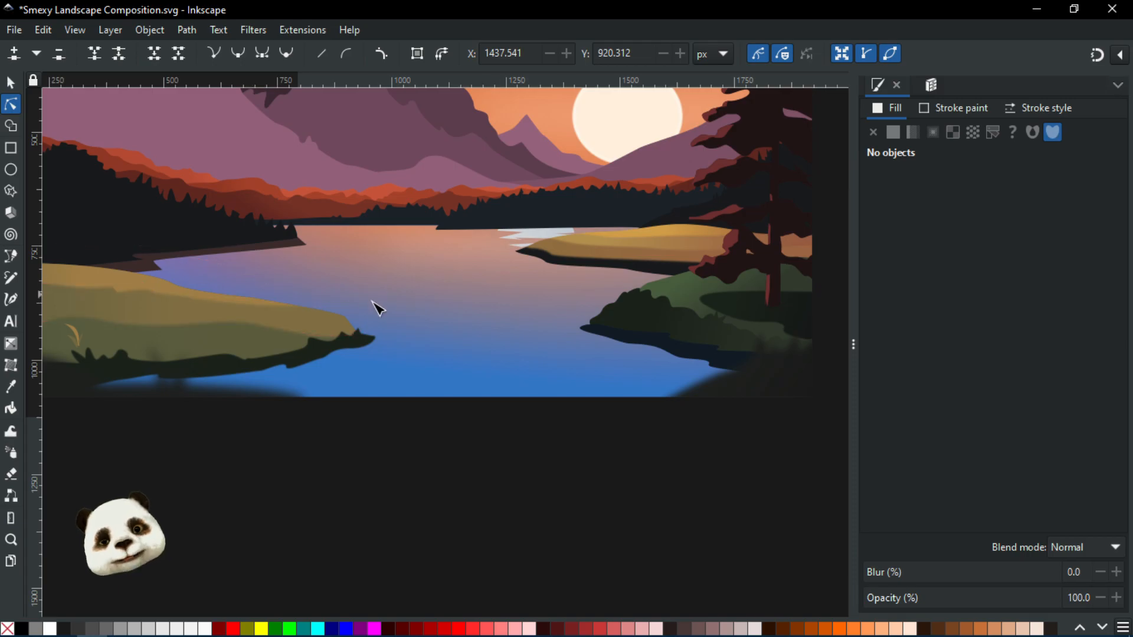
{"action": "scroll", "coordinate": [424, 366], "scroll_direction": "down", "scroll_amount": 3}
{"action": "left_click_drag", "start_coordinate": [335, 303], "coordinate": [600, 378]}
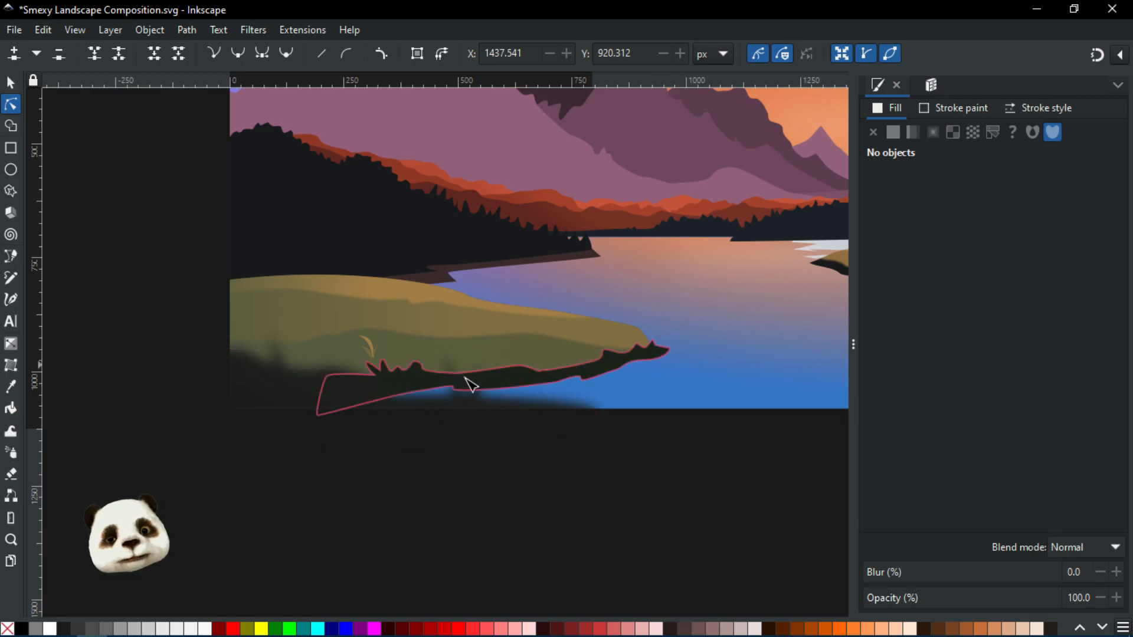
{"action": "scroll", "coordinate": [300, 405], "scroll_direction": "down", "scroll_amount": 2, "text": "ctrl"}
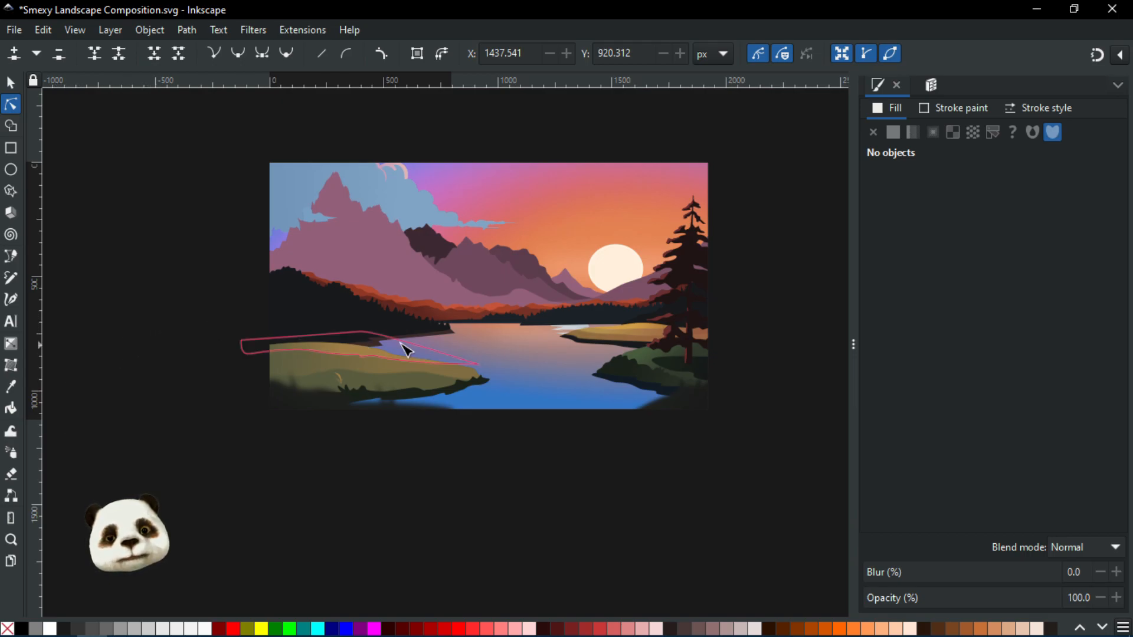
{"action": "scroll", "coordinate": [407, 348], "scroll_direction": "up", "scroll_amount": 3, "text": "ctrl"}
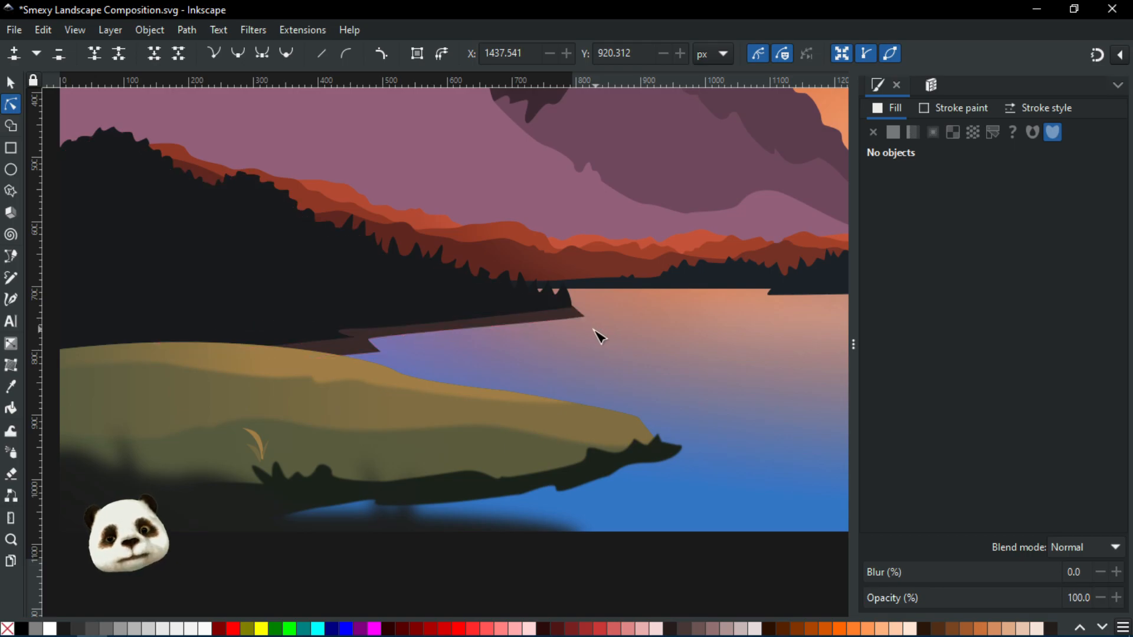
{"action": "scroll", "coordinate": [599, 335], "scroll_direction": "down", "scroll_amount": 2, "text": "ctrl"}
{"action": "left_click_drag", "start_coordinate": [610, 337], "coordinate": [425, 362]}
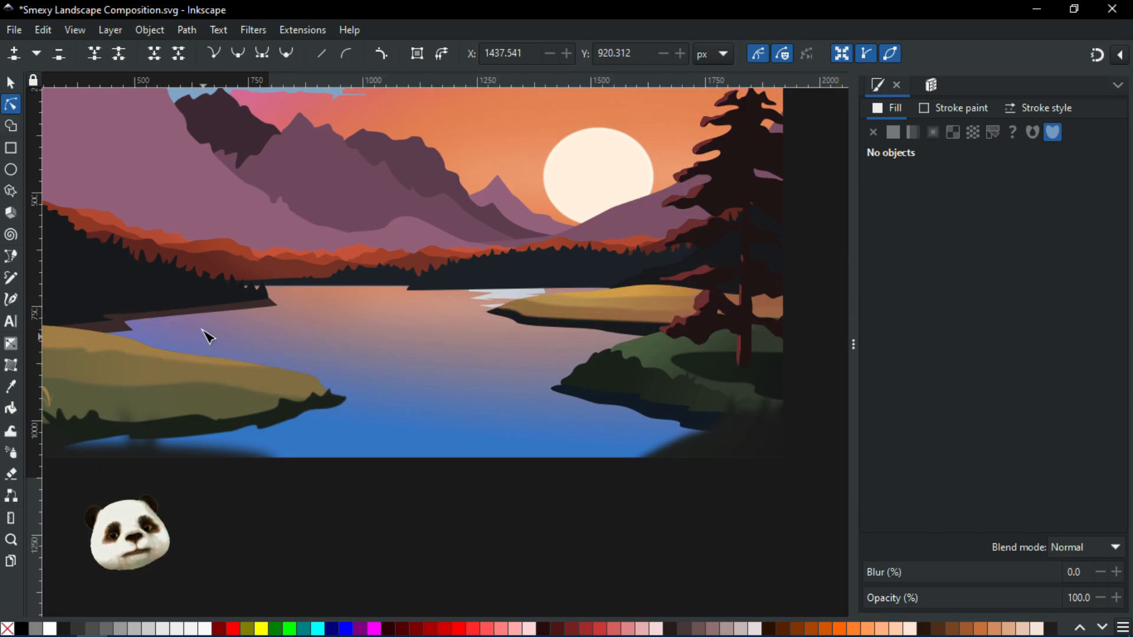
{"action": "left_click_drag", "start_coordinate": [318, 257], "coordinate": [502, 283]}
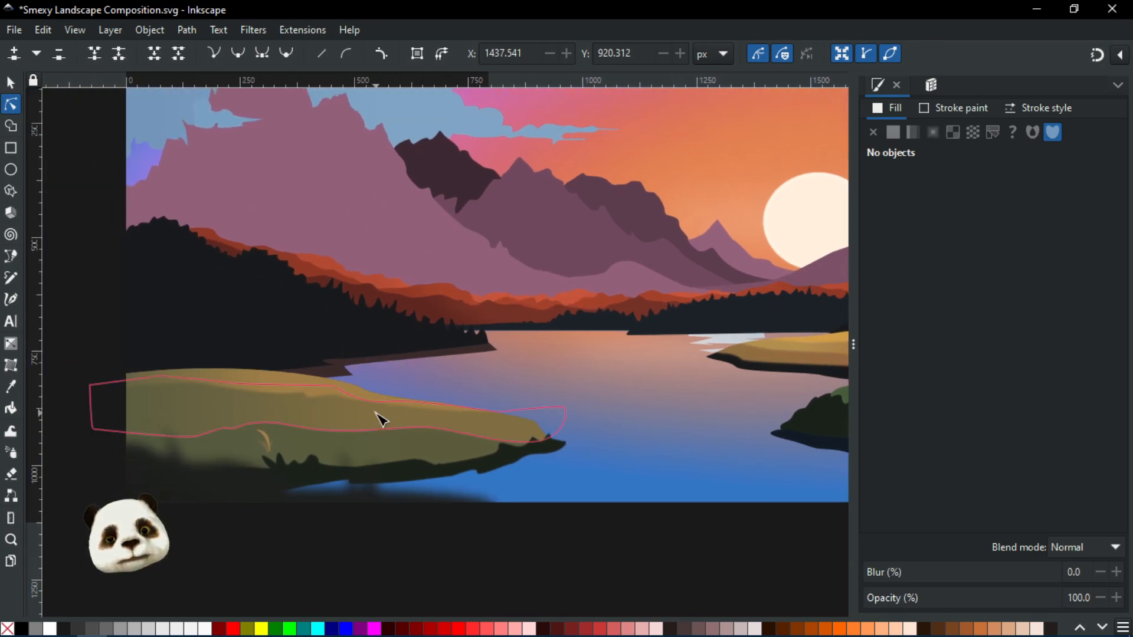
{"action": "scroll", "coordinate": [380, 411], "scroll_direction": "up", "scroll_amount": 1}
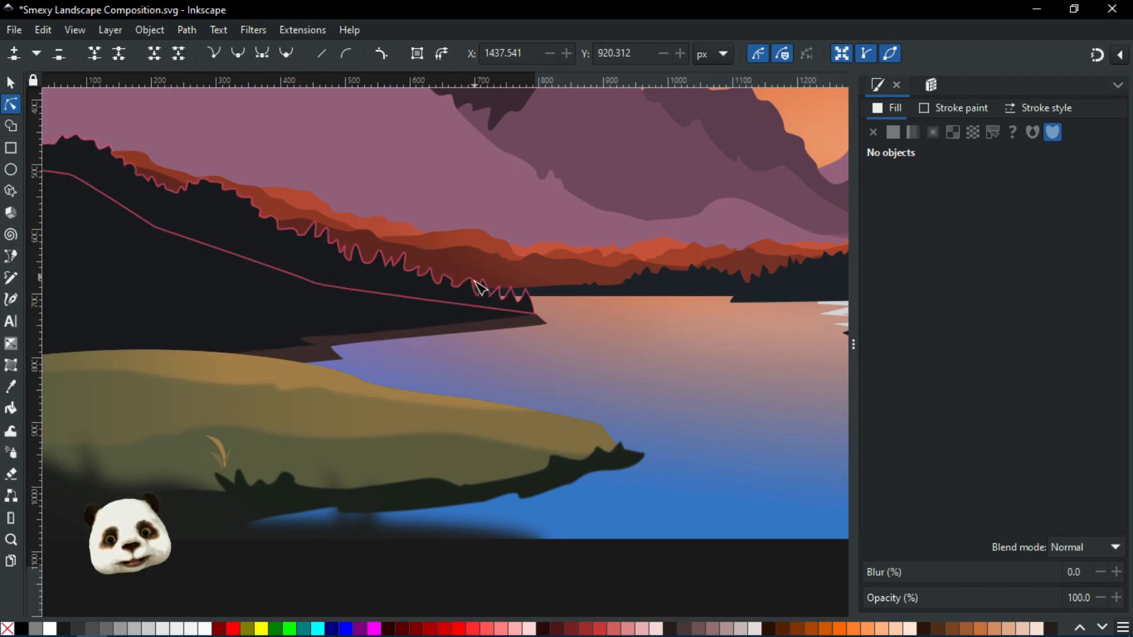
{"action": "scroll", "coordinate": [475, 285], "scroll_direction": "down", "scroll_amount": 2}
{"action": "scroll", "coordinate": [440, 324], "scroll_direction": "left", "scroll_amount": 3}
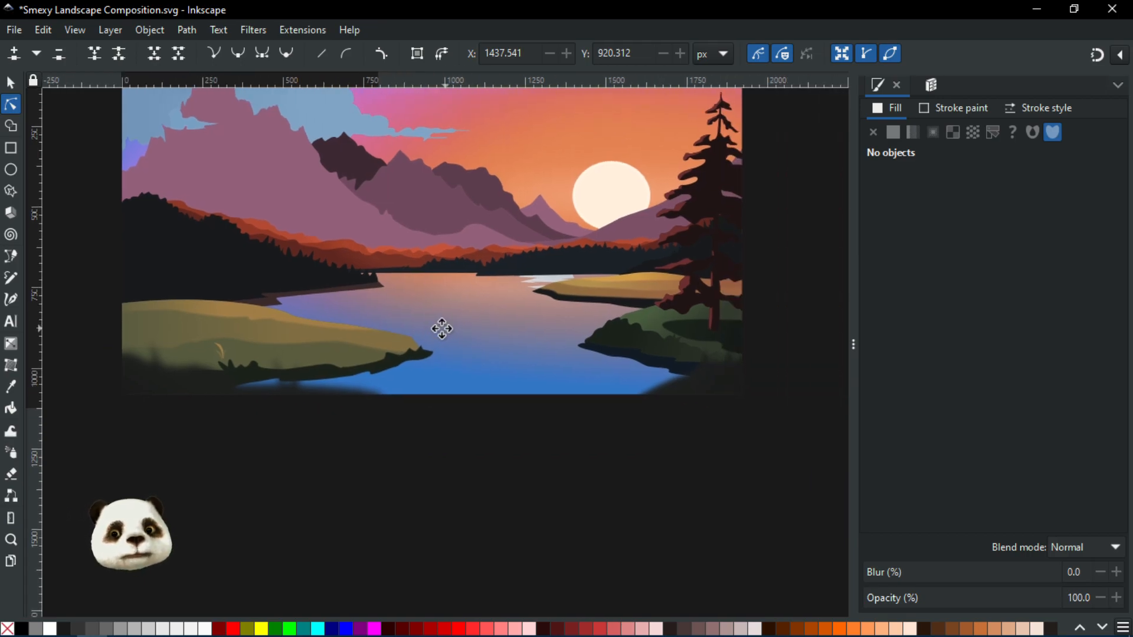
{"action": "scroll", "coordinate": [419, 324], "scroll_direction": "down", "scroll_amount": 1}
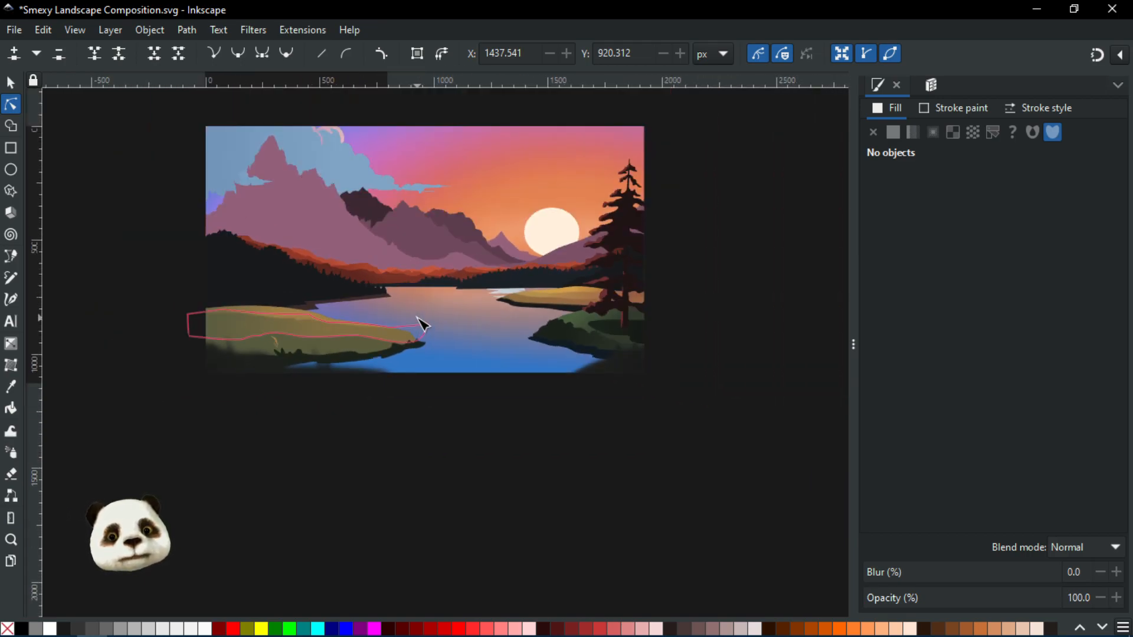
{"action": "scroll", "coordinate": [435, 324], "scroll_direction": "up", "scroll_amount": 1}
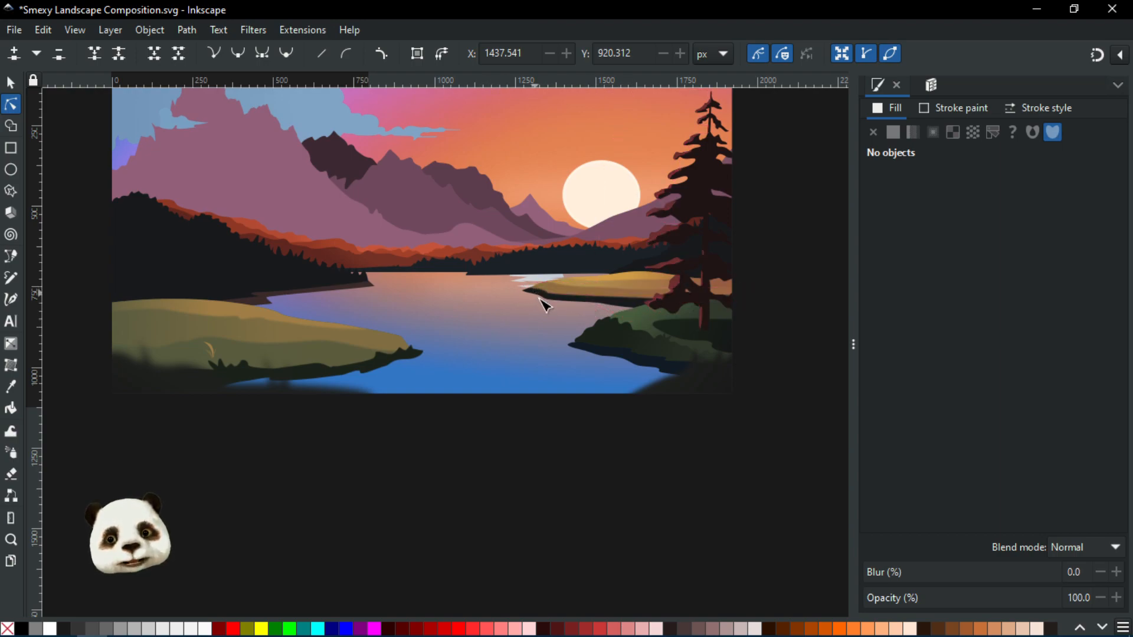
Select the left shore's grassy shape to inspect its gradient fill, then deselect it
{"action": "left_click_drag", "start_coordinate": [454, 317], "coordinate": [527, 307]}
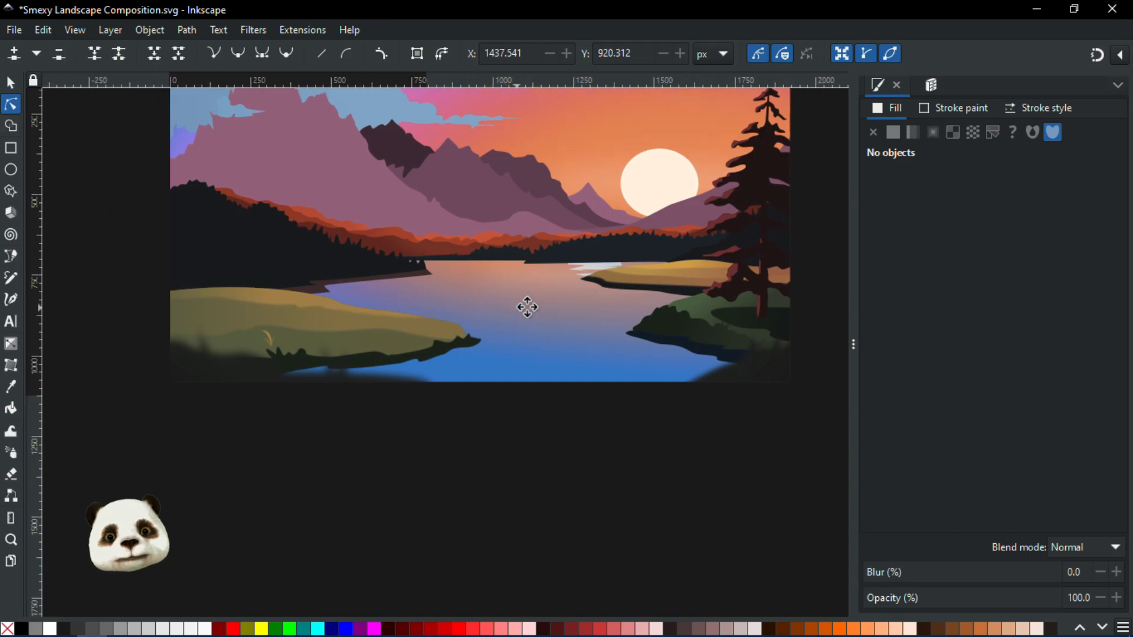
{"action": "scroll", "coordinate": [306, 360], "scroll_direction": "up", "scroll_amount": 1, "text": "ctrl"}
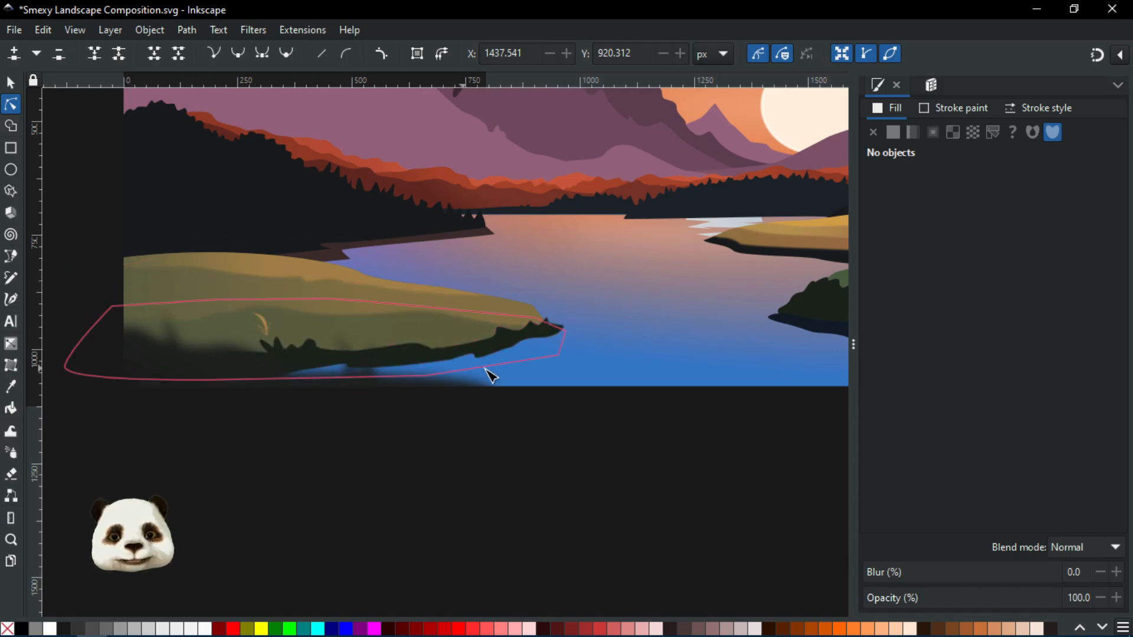
{"action": "scroll", "coordinate": [489, 375], "scroll_direction": "down", "scroll_amount": 2, "text": "ctrl"}
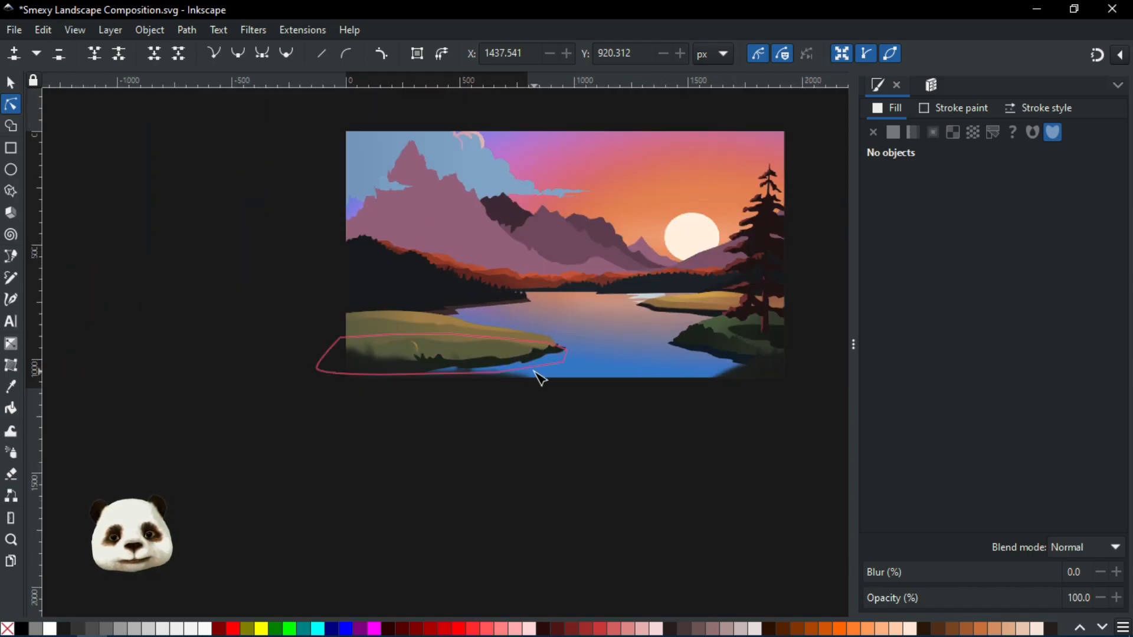
{"action": "left_click_drag", "start_coordinate": [671, 318], "coordinate": [622, 340]}
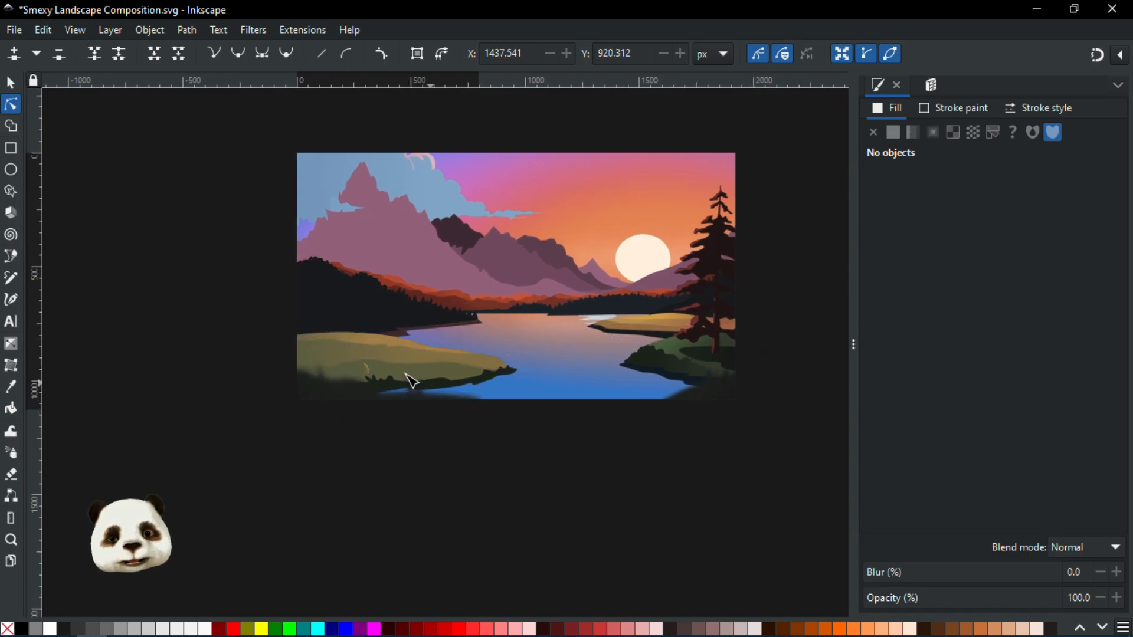
{"action": "scroll", "coordinate": [417, 391], "scroll_direction": "up", "scroll_amount": 2, "text": "ctrl"}
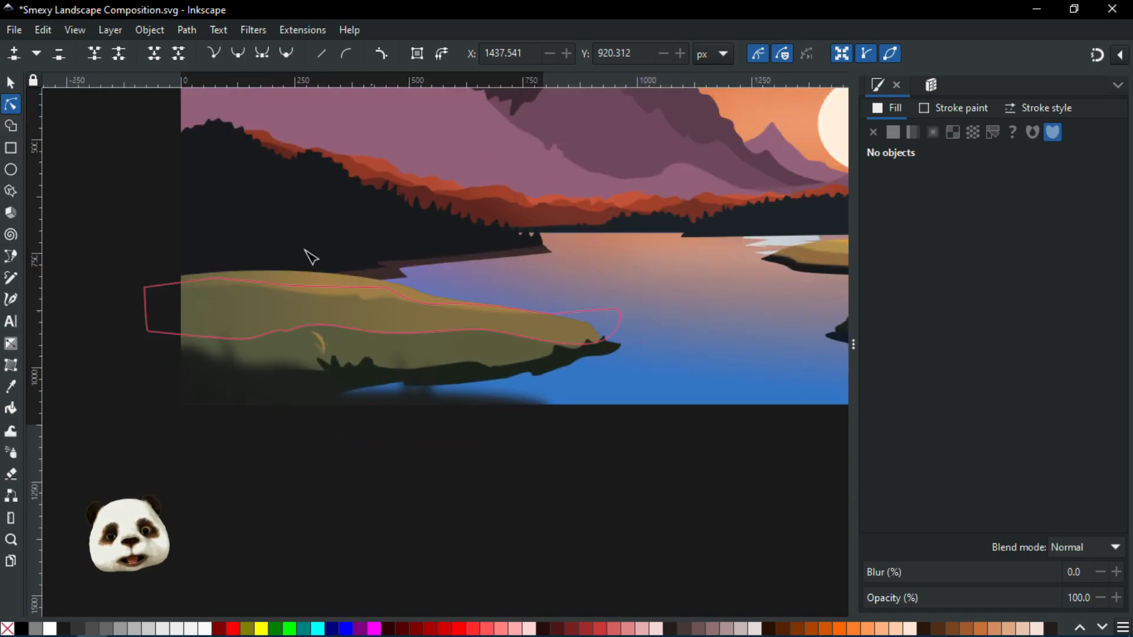
{"action": "left_click", "coordinate": [334, 283]}
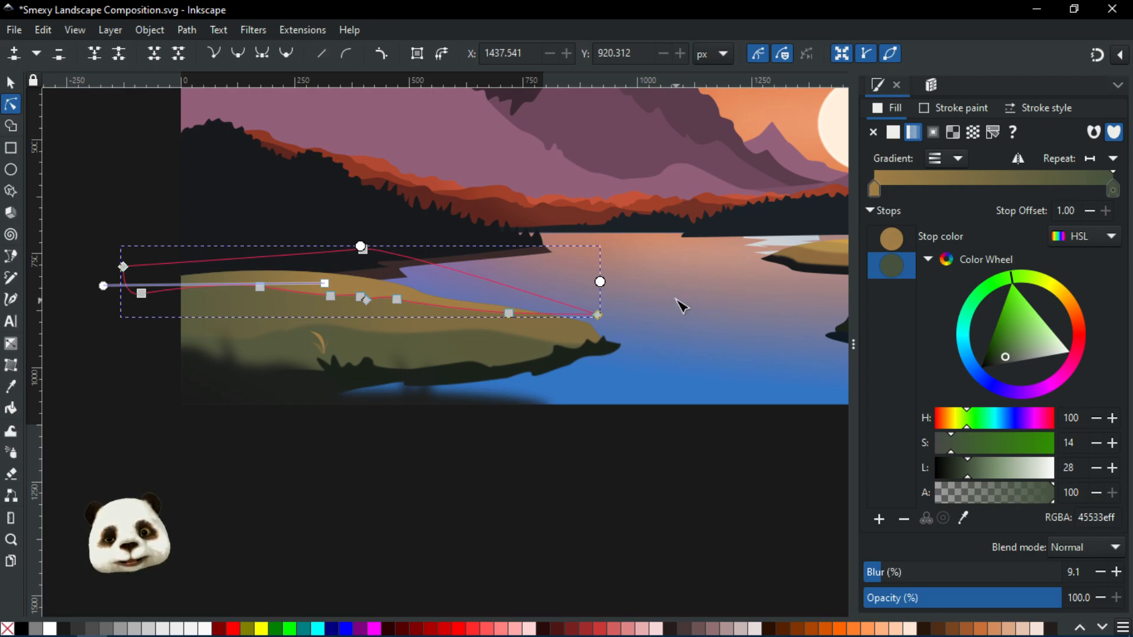
{"action": "key", "text": "Escape"}
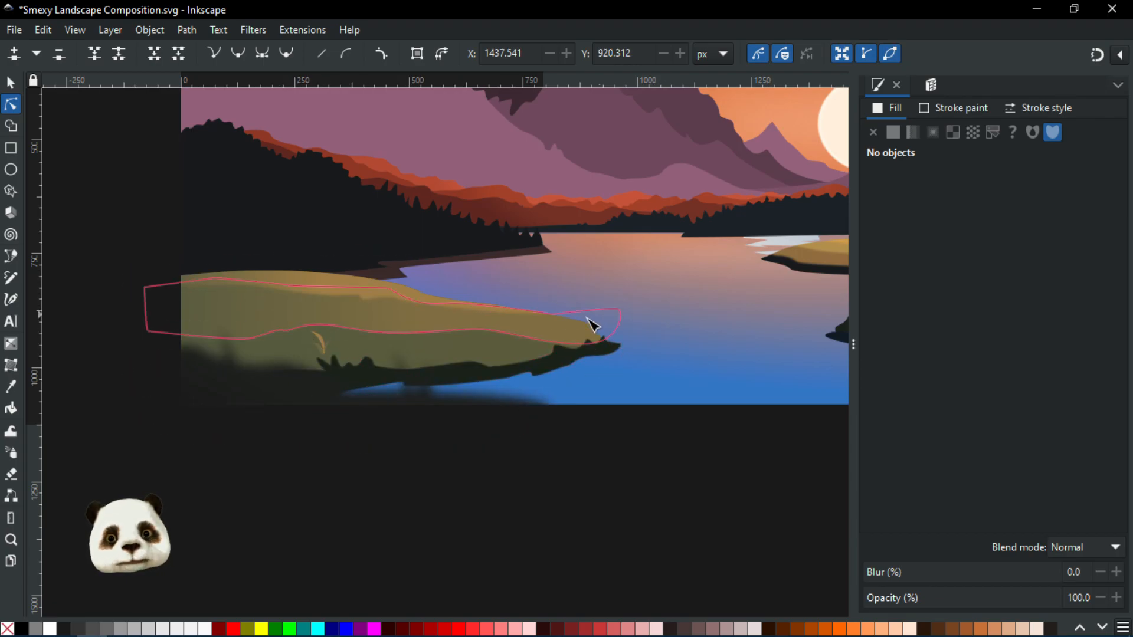
Review the dark strip beneath the left shore and the whole composition at several zoom levels
{"action": "scroll", "coordinate": [597, 323], "scroll_direction": "down", "scroll_amount": 1}
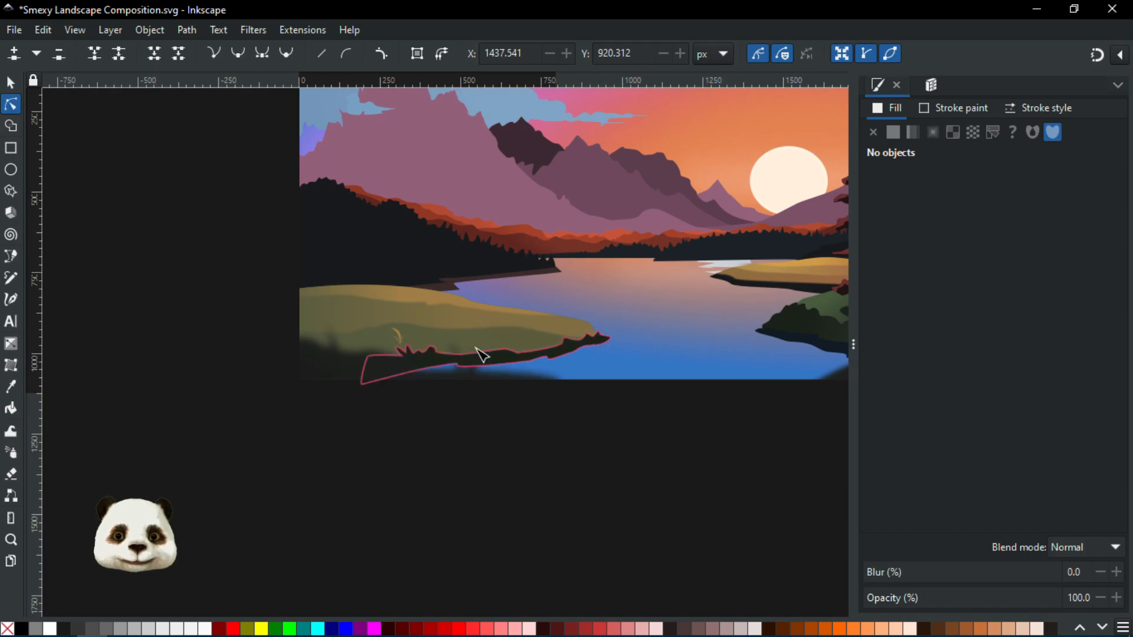
{"action": "scroll", "coordinate": [397, 336], "scroll_direction": "up", "scroll_amount": 2}
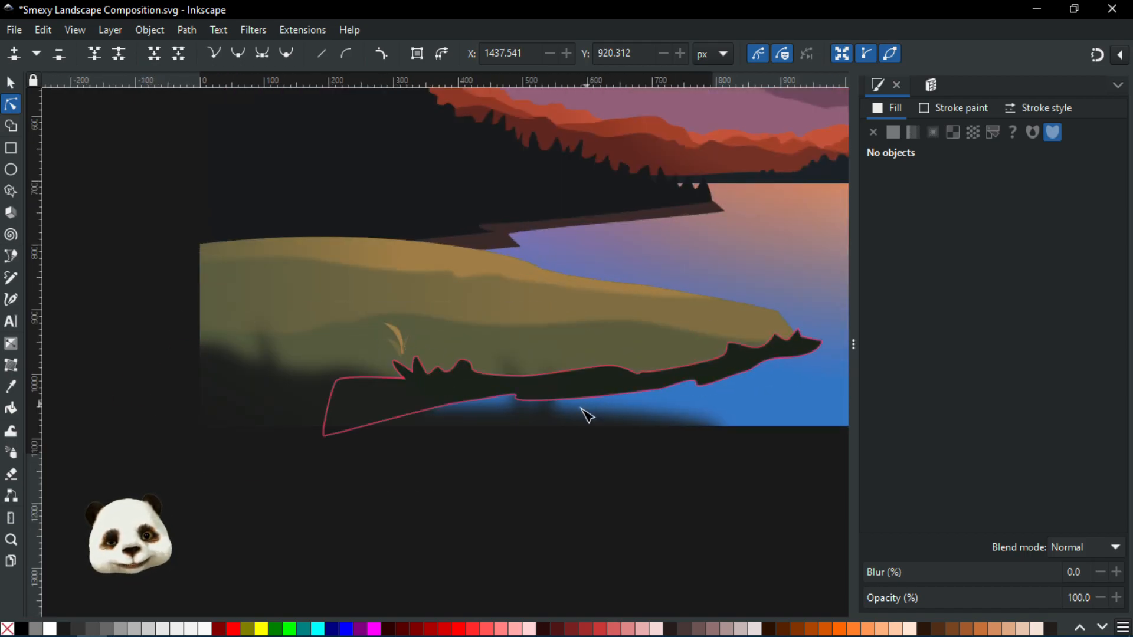
{"action": "scroll", "coordinate": [750, 403], "scroll_direction": "down", "scroll_amount": 1}
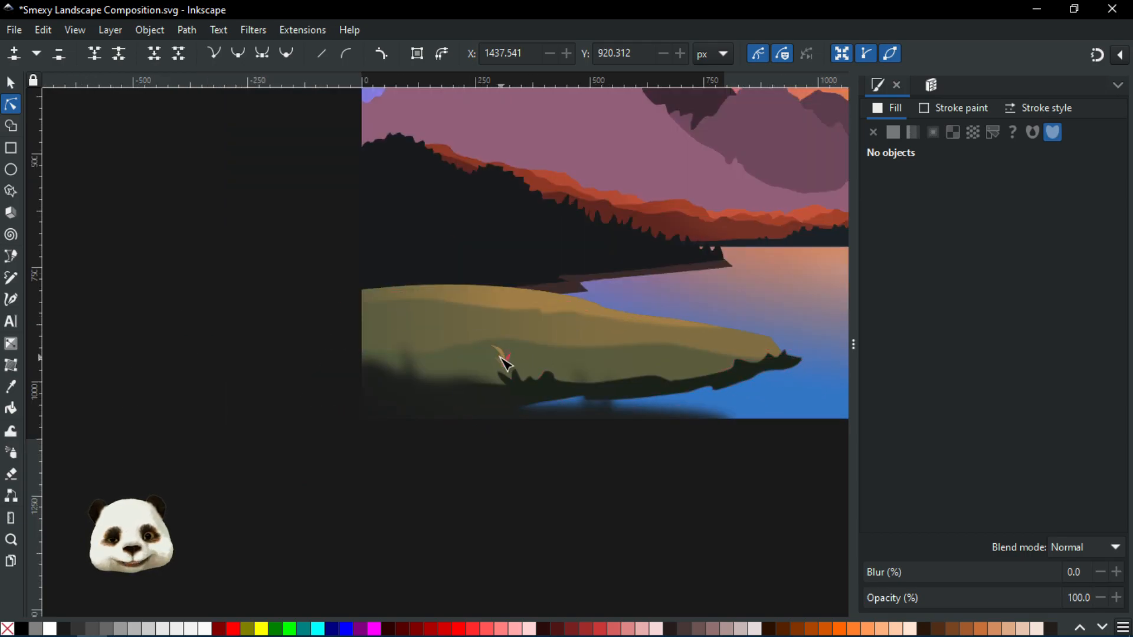
{"action": "scroll", "coordinate": [687, 378], "scroll_direction": "down", "scroll_amount": 1}
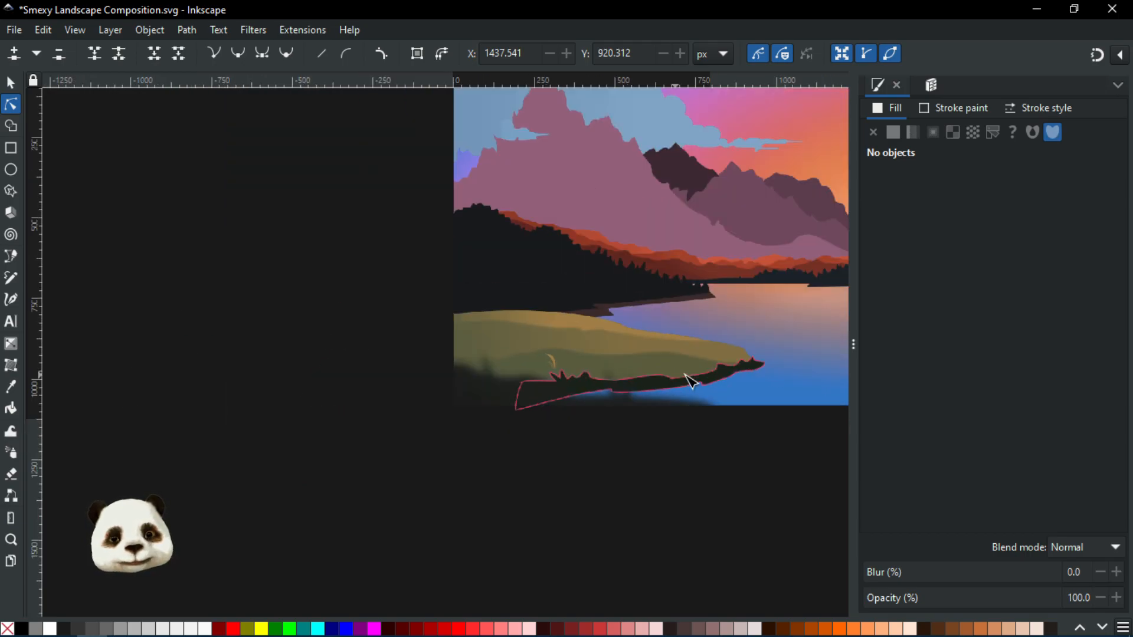
{"action": "scroll", "coordinate": [688, 378], "scroll_direction": "down", "scroll_amount": 1}
{"action": "left_click_drag", "start_coordinate": [763, 400], "coordinate": [607, 385]}
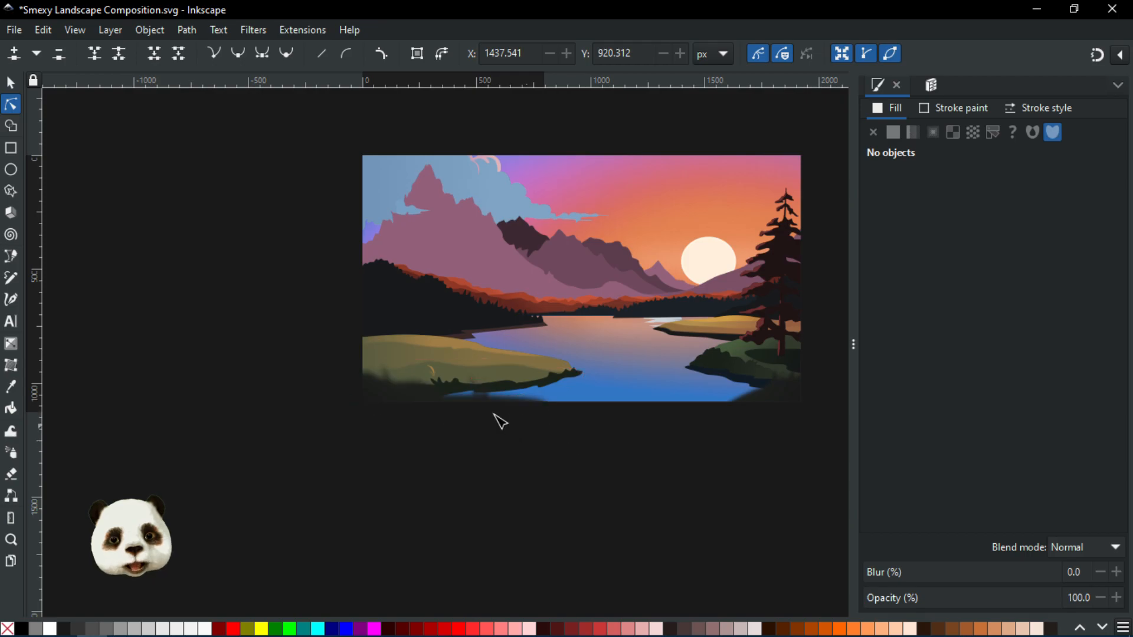
{"action": "scroll", "coordinate": [468, 430], "scroll_direction": "up", "scroll_amount": 2}
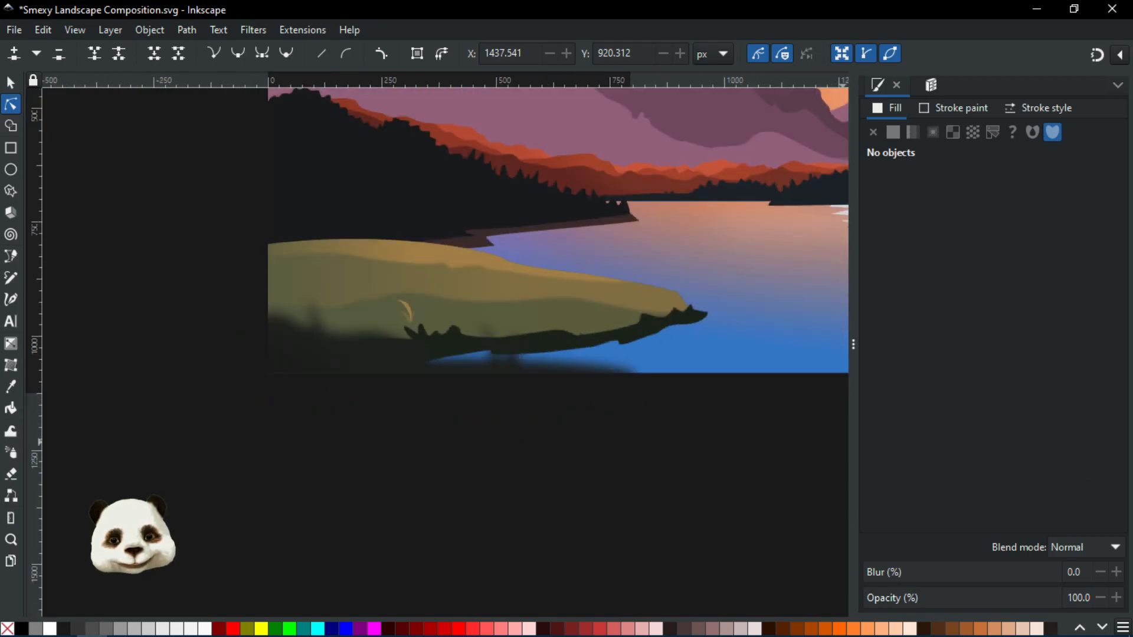
Try deleting the small reed blade on the left shore, then undo the change
{"action": "left_click", "coordinate": [816, 118]}
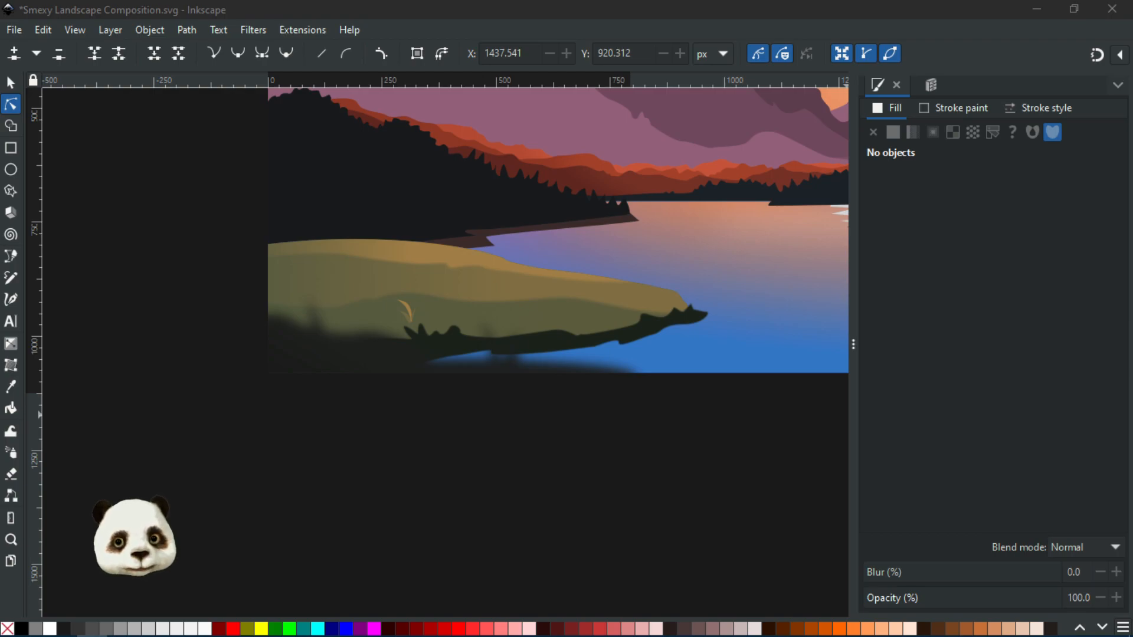
{"action": "left_click", "coordinate": [409, 311]}
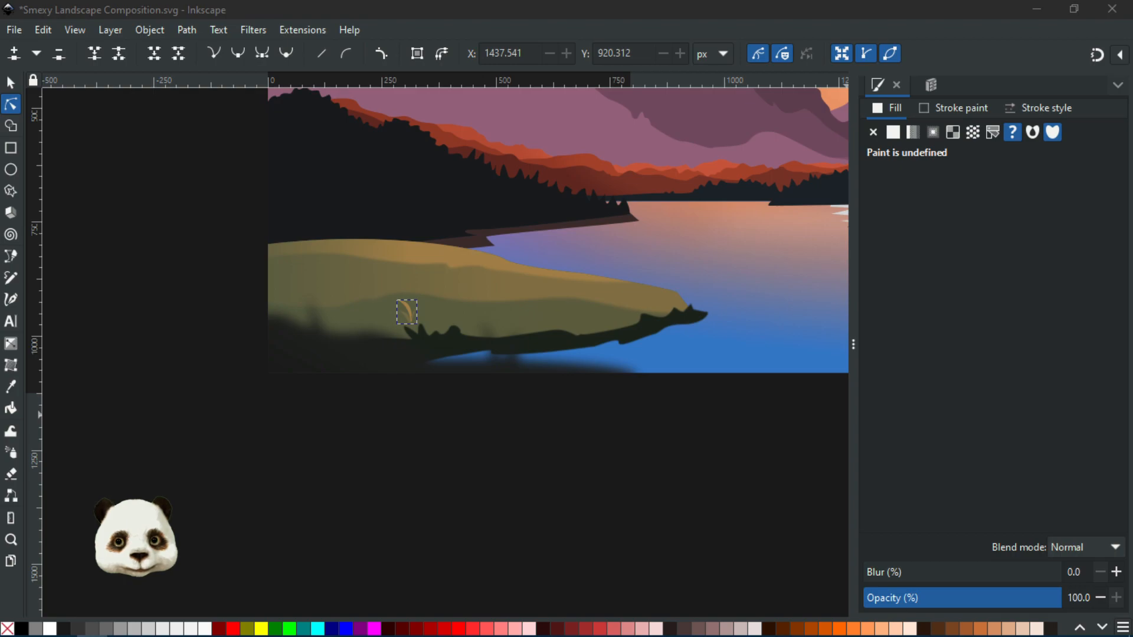
{"action": "key", "text": "Delete"}
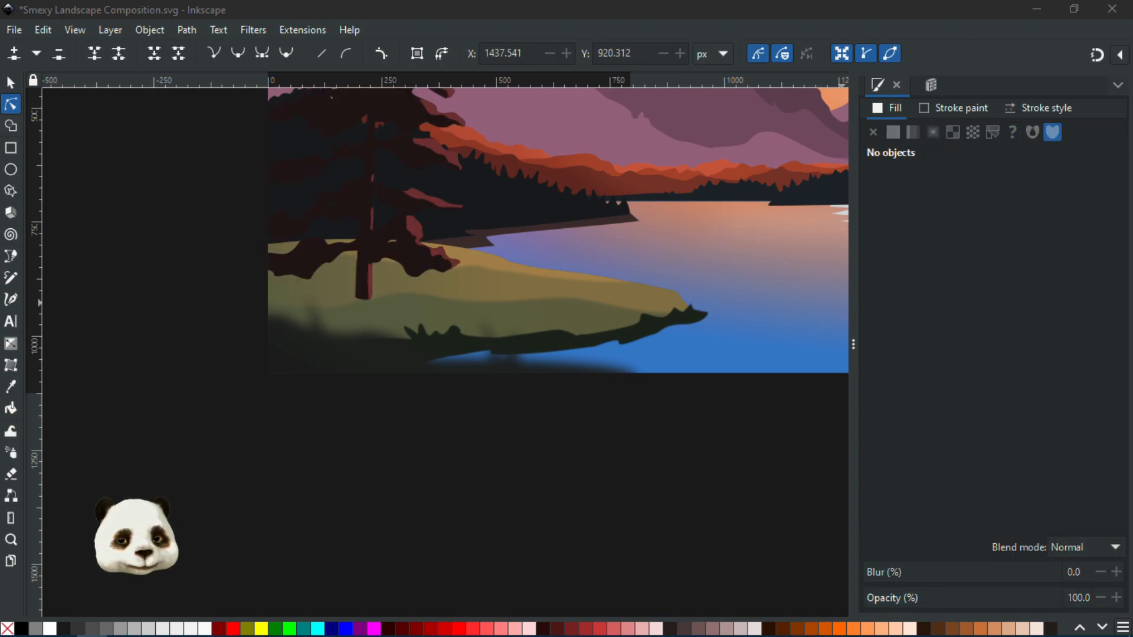
{"action": "scroll", "coordinate": [502, 298], "scroll_direction": "down", "scroll_amount": 4}
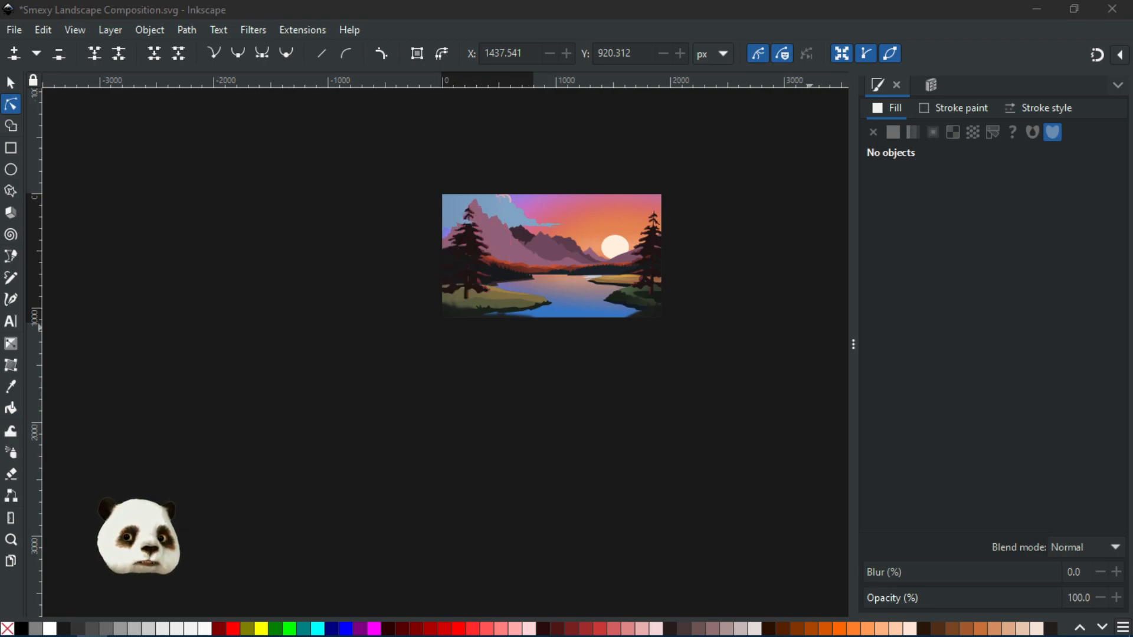
{"action": "key", "text": "ctrl+z"}
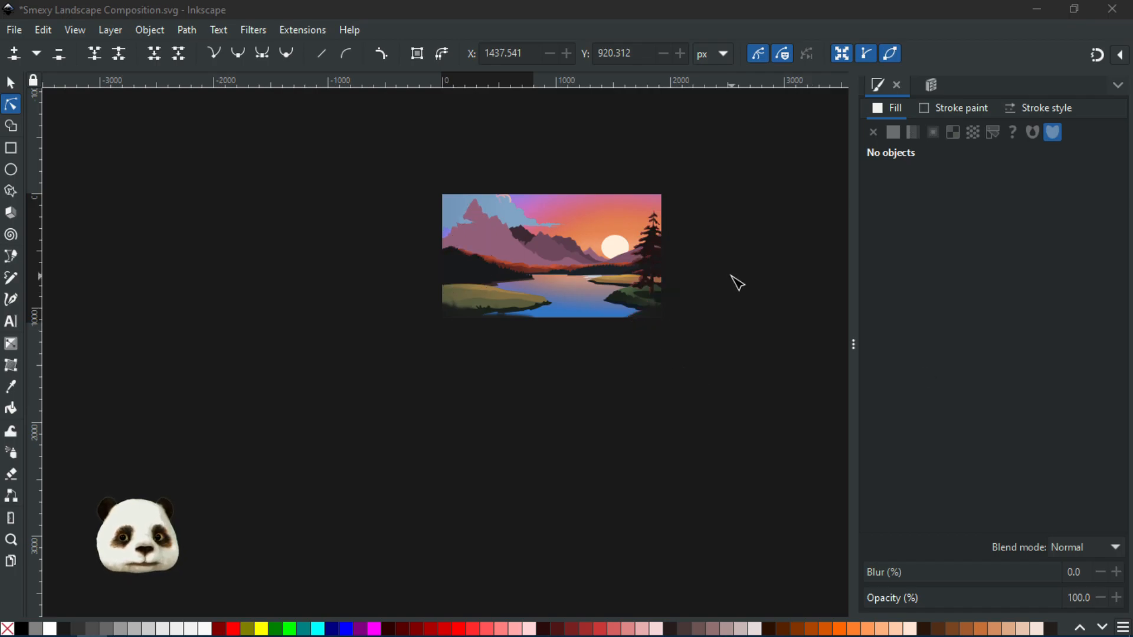
Deselect everything and save the document
{"action": "left_click", "coordinate": [726, 276]}
{"action": "key", "text": "ctrl+s"}
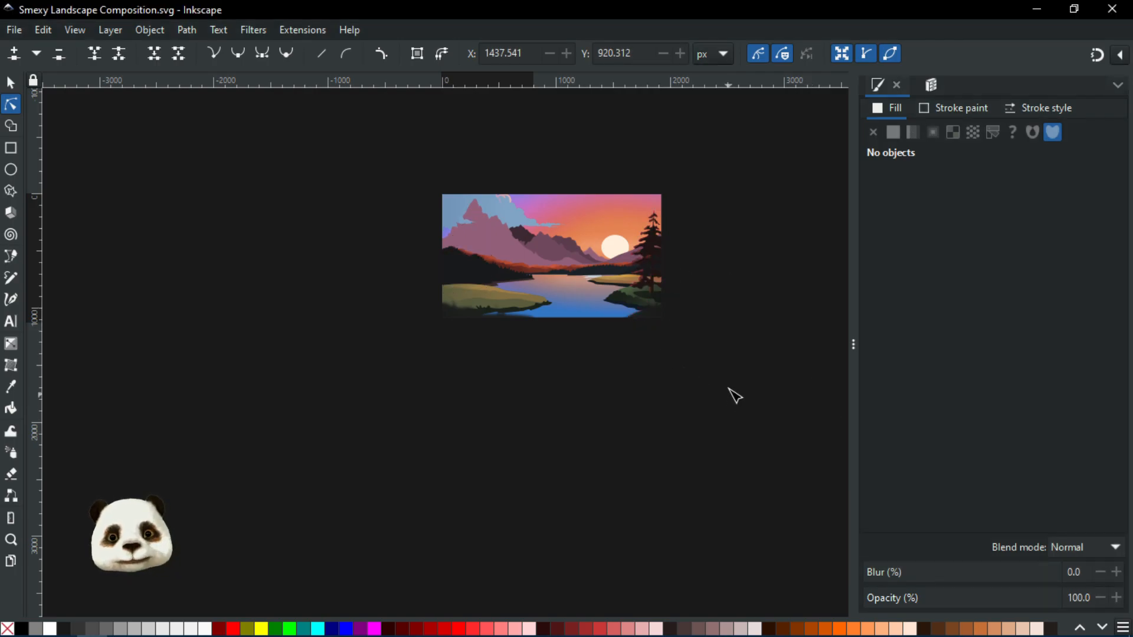
Zoom in on the left forest shoreline and open the Layers and Objects dialog
{"action": "scroll", "coordinate": [601, 286], "scroll_direction": "up", "scroll_amount": 3, "text": "ctrl"}
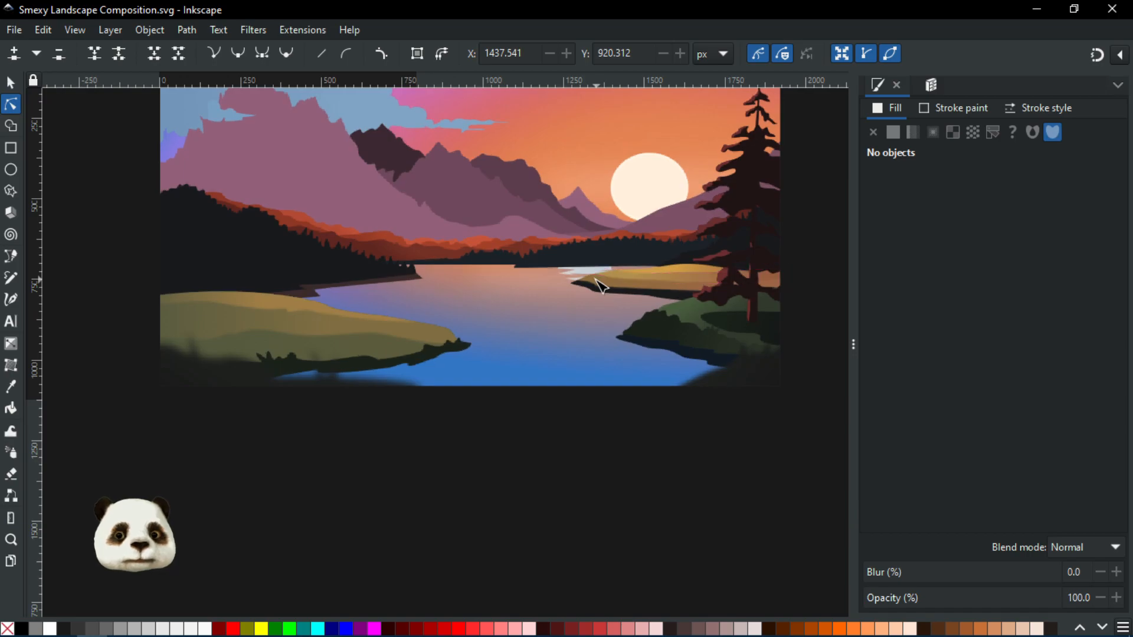
{"action": "left_click_drag", "start_coordinate": [440, 415], "coordinate": [485, 548]}
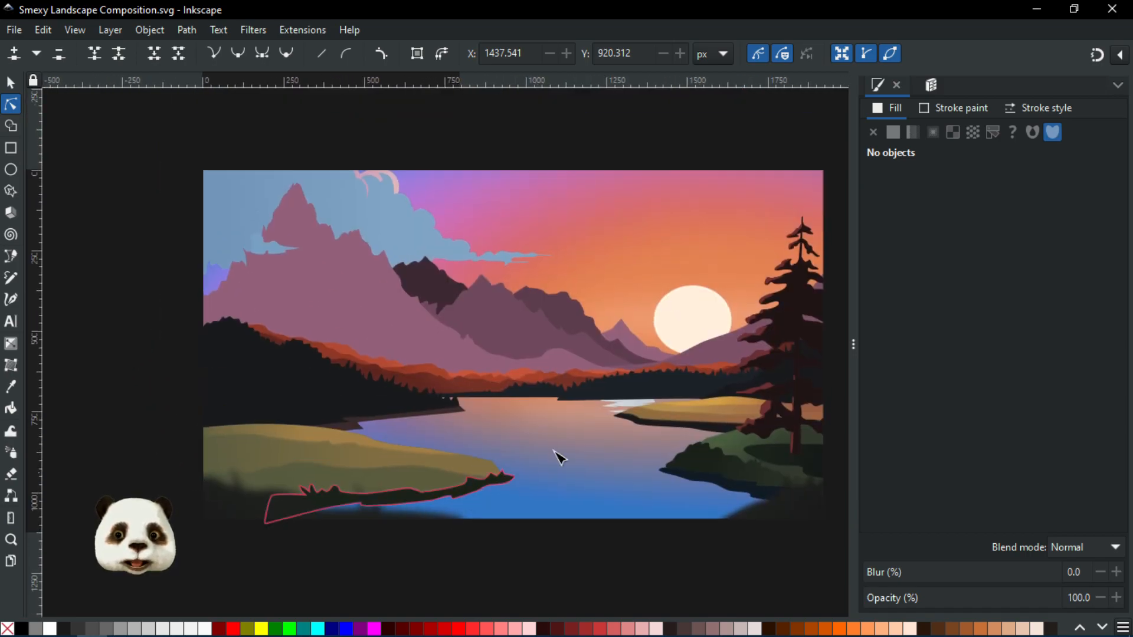
{"action": "scroll", "coordinate": [627, 447], "scroll_direction": "up", "scroll_amount": 3, "text": "ctrl"}
{"action": "left_click_drag", "start_coordinate": [361, 341], "coordinate": [579, 420]}
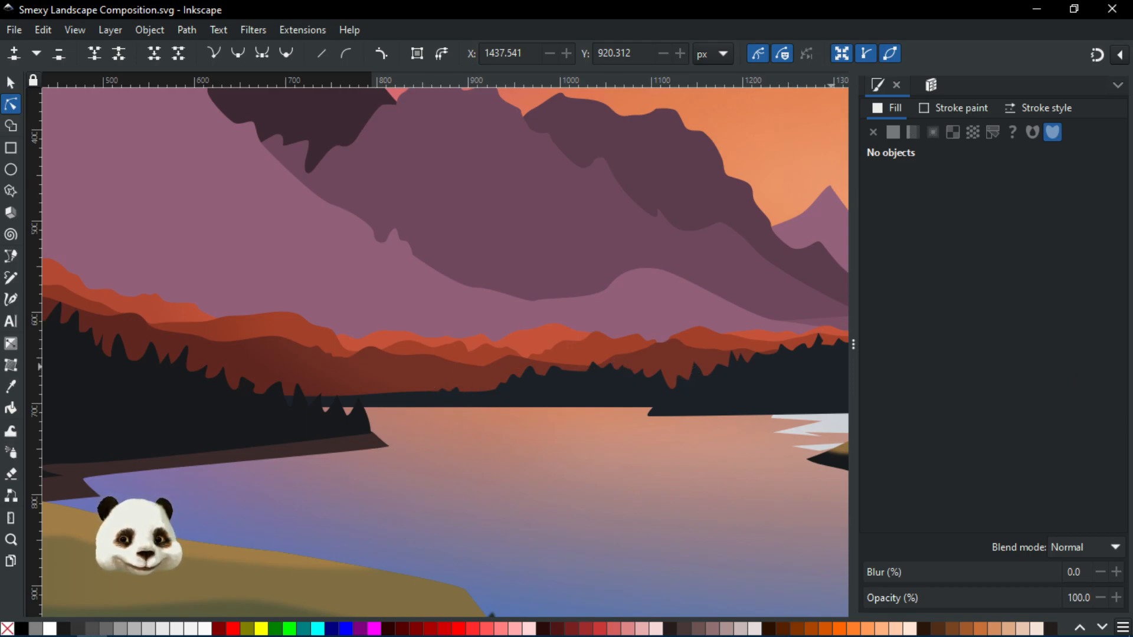
{"action": "key", "text": "ctrl+shift+l"}
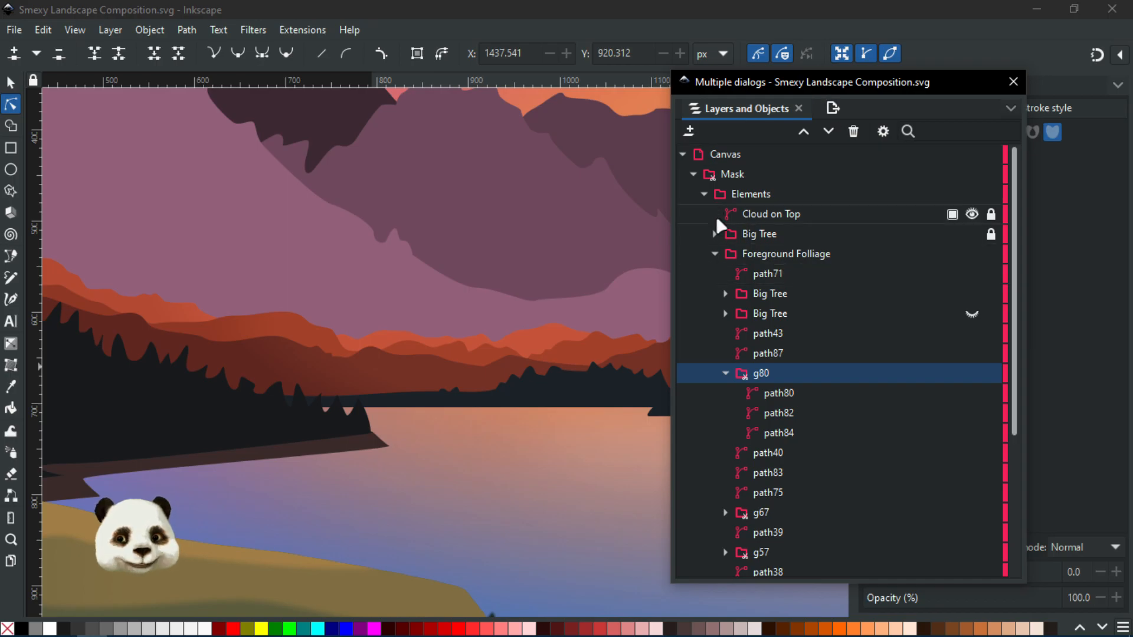
Collapse the Foreground Folliage group, unlock the Horizon Blend layer and close the Layers and Objects dialog
{"action": "left_click", "coordinate": [714, 252]}
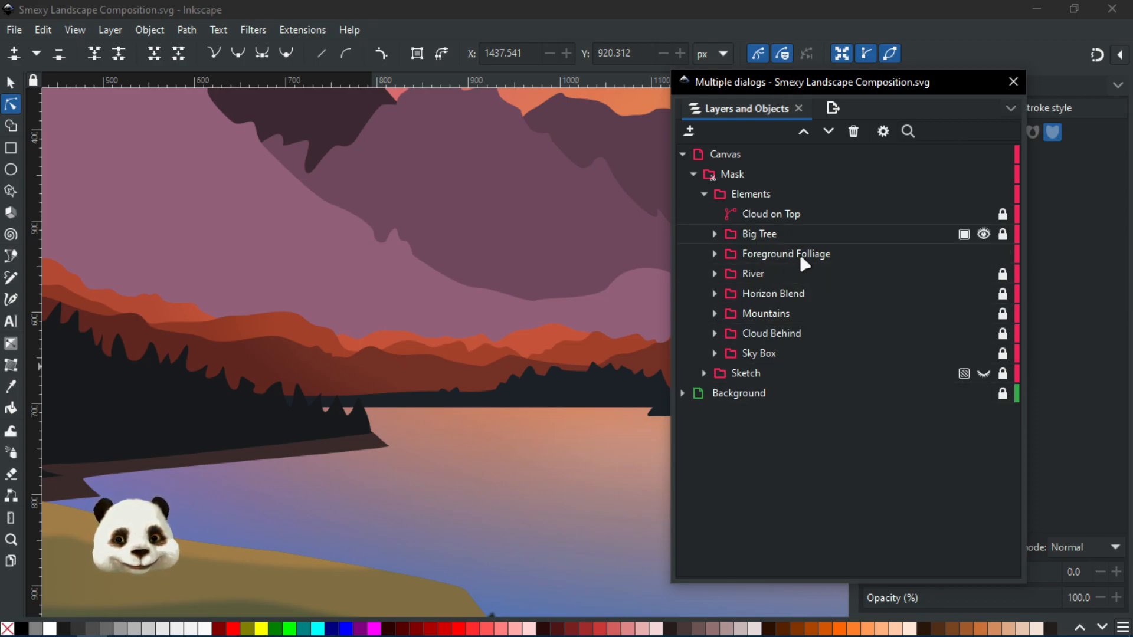
{"action": "left_click", "coordinate": [997, 295]}
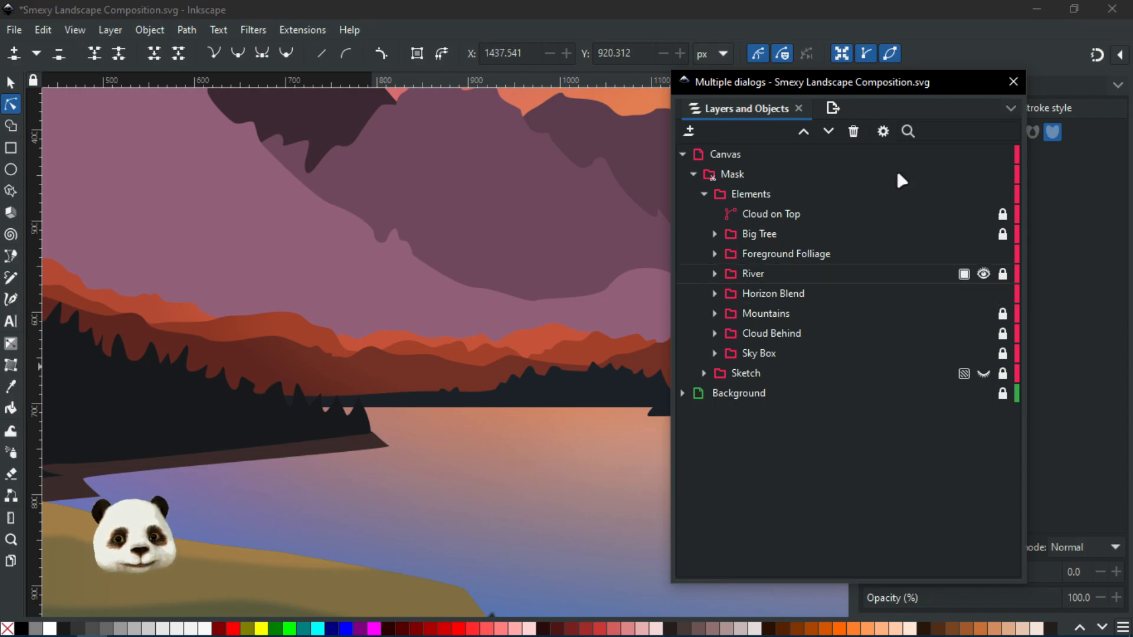
{"action": "left_click_drag", "start_coordinate": [842, 86], "coordinate": [1132, 130]}
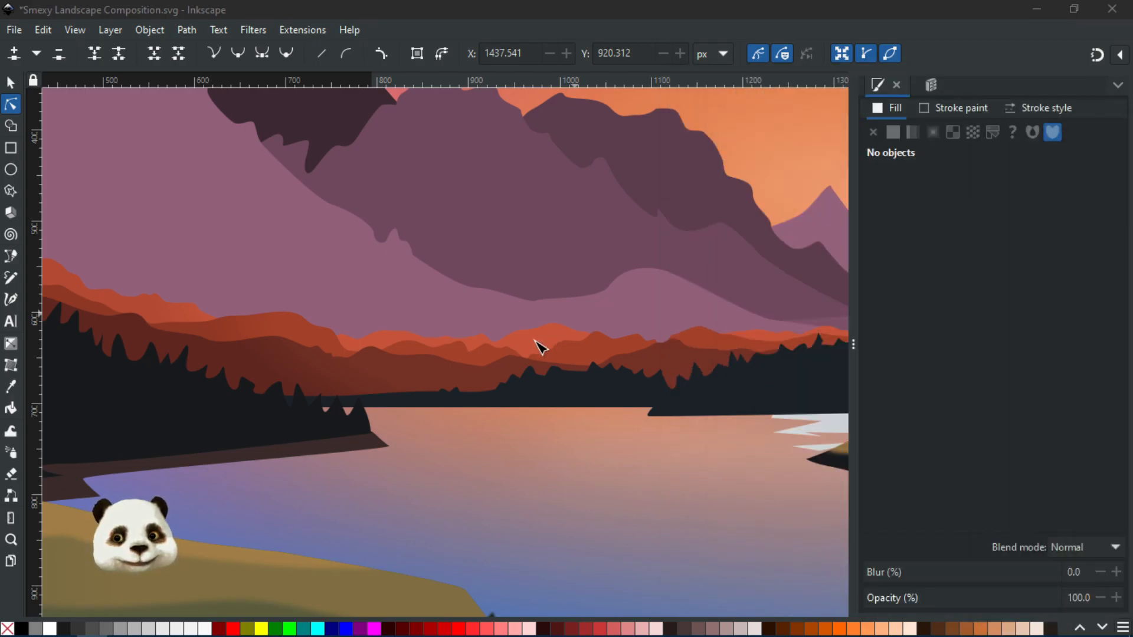
Inspect the gradient stops of the red horizon ridge shapes behind the left forest
{"action": "left_click", "coordinate": [407, 378]}
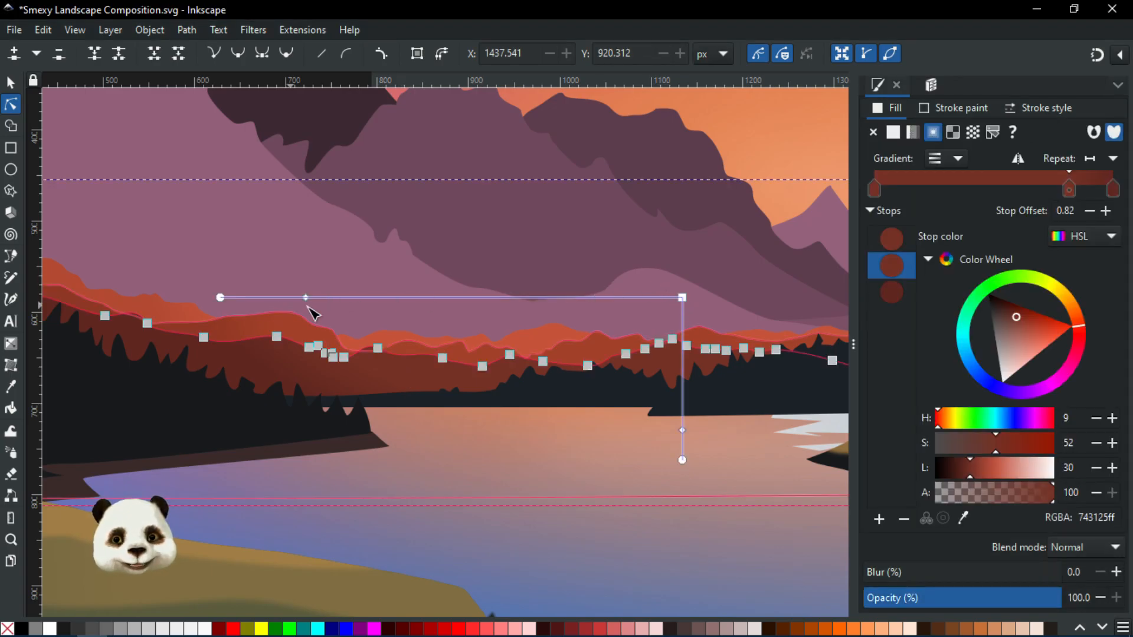
{"action": "left_click", "coordinate": [220, 298]}
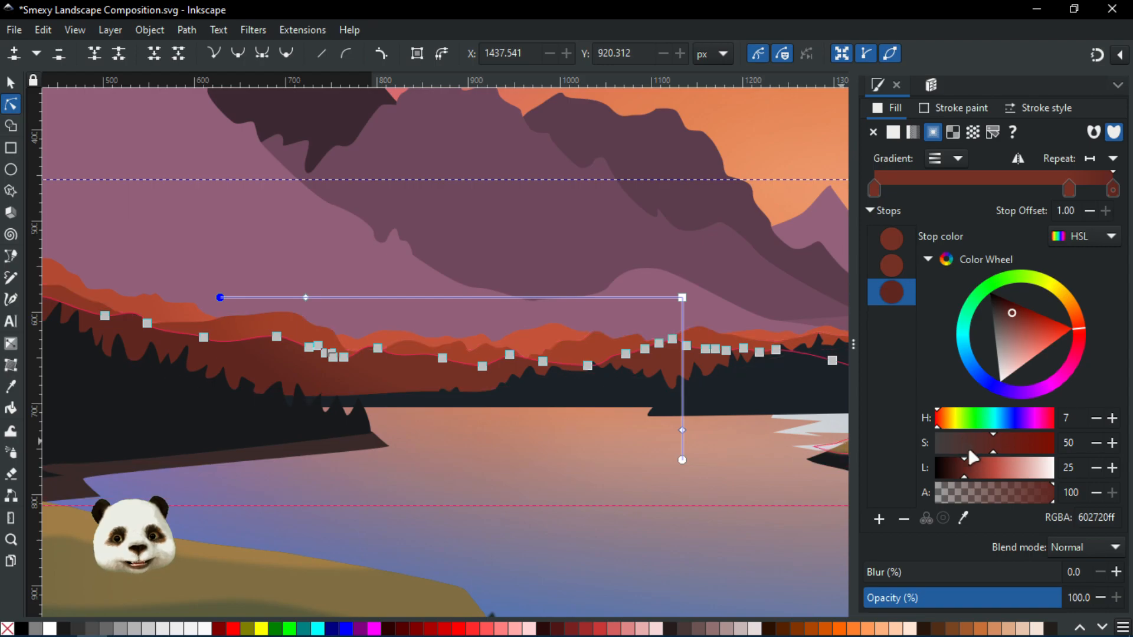
{"action": "left_click", "coordinate": [683, 298]}
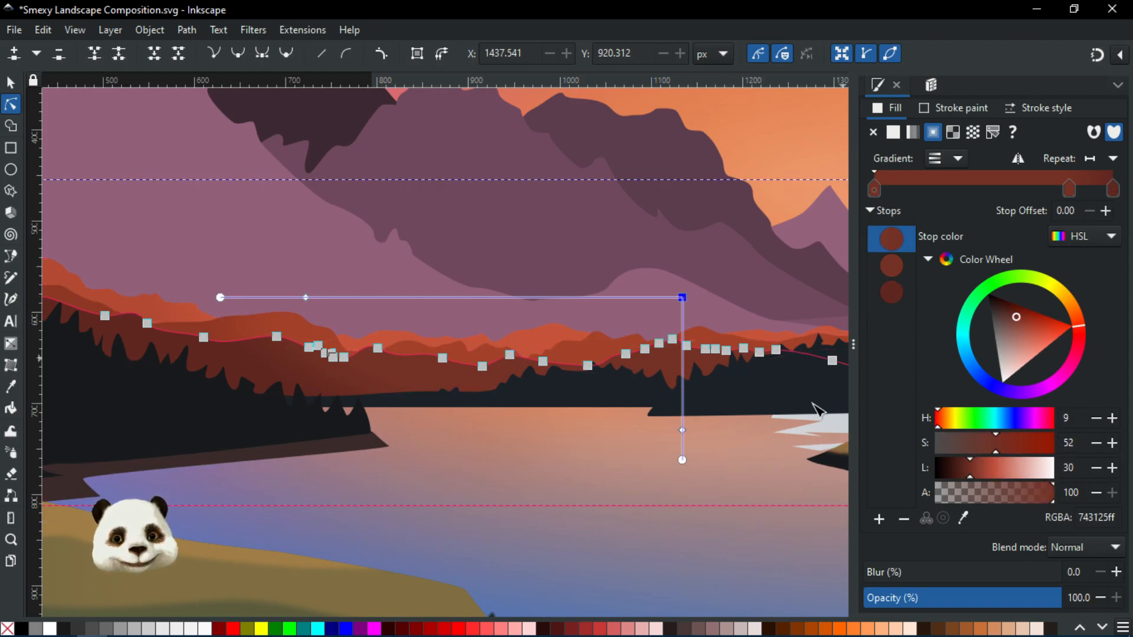
{"action": "left_click", "coordinate": [220, 298]}
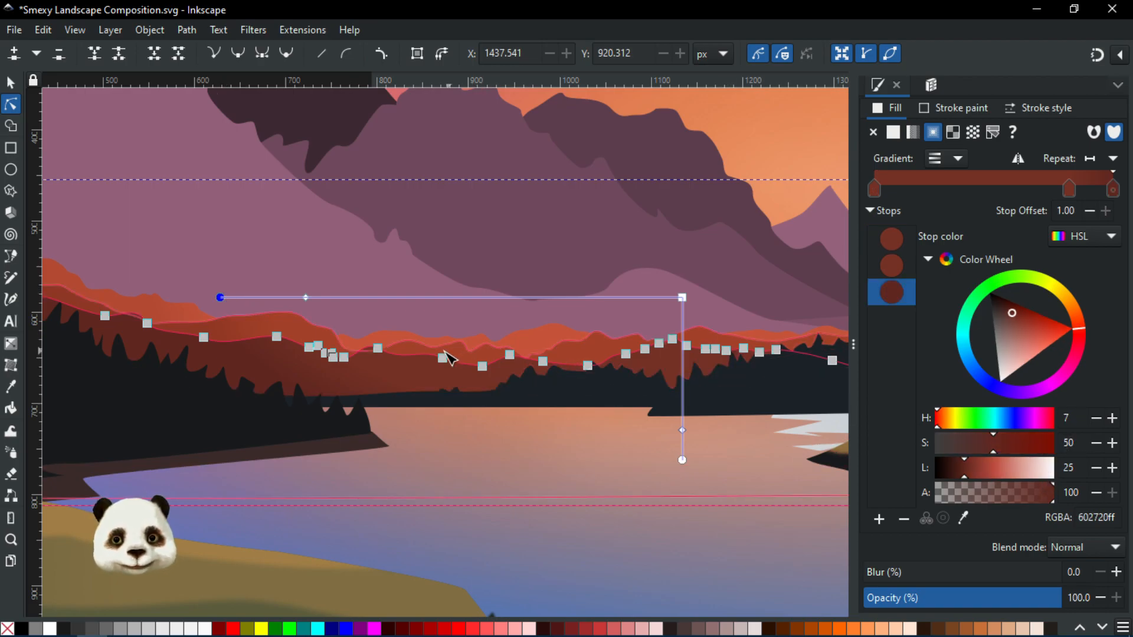
{"action": "left_click", "coordinate": [314, 338]}
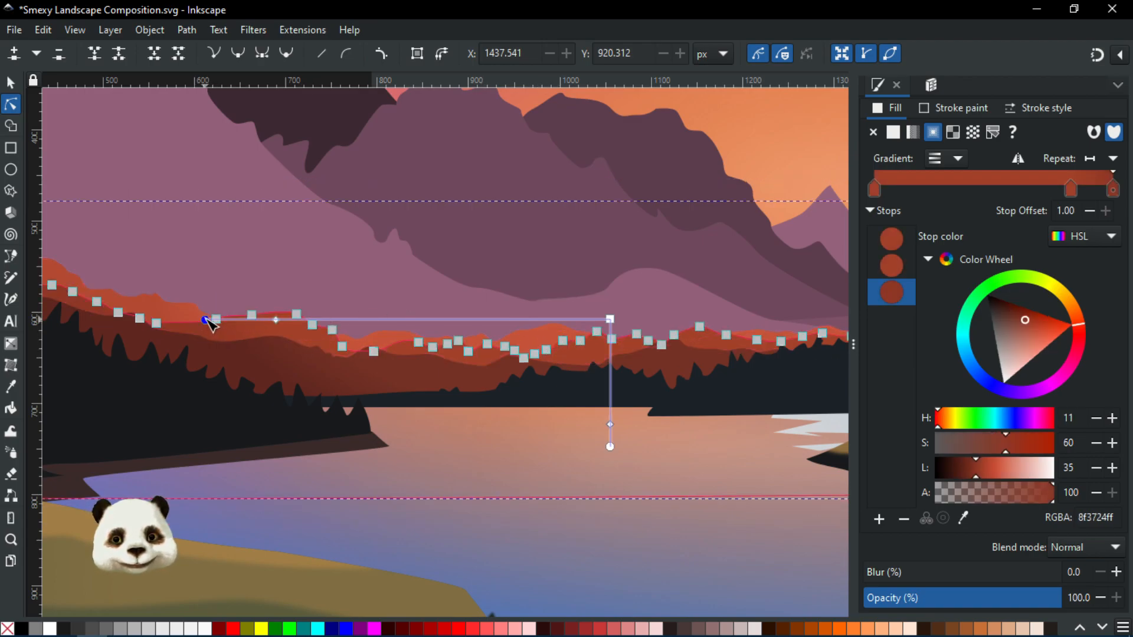
{"action": "left_click", "coordinate": [611, 320]}
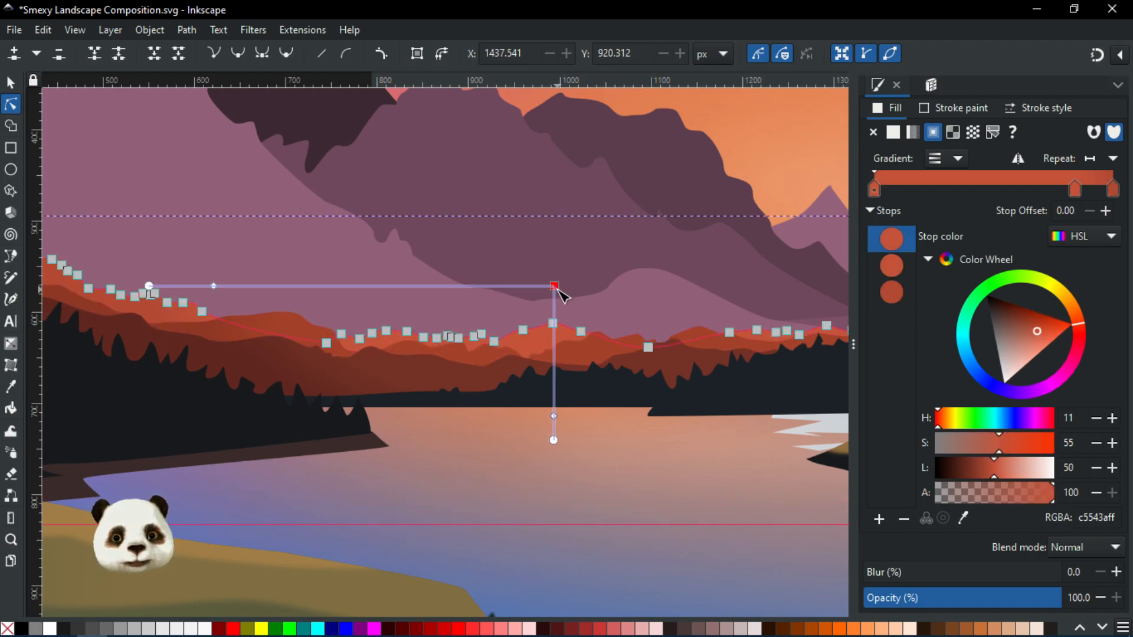
{"action": "left_click", "coordinate": [150, 287]}
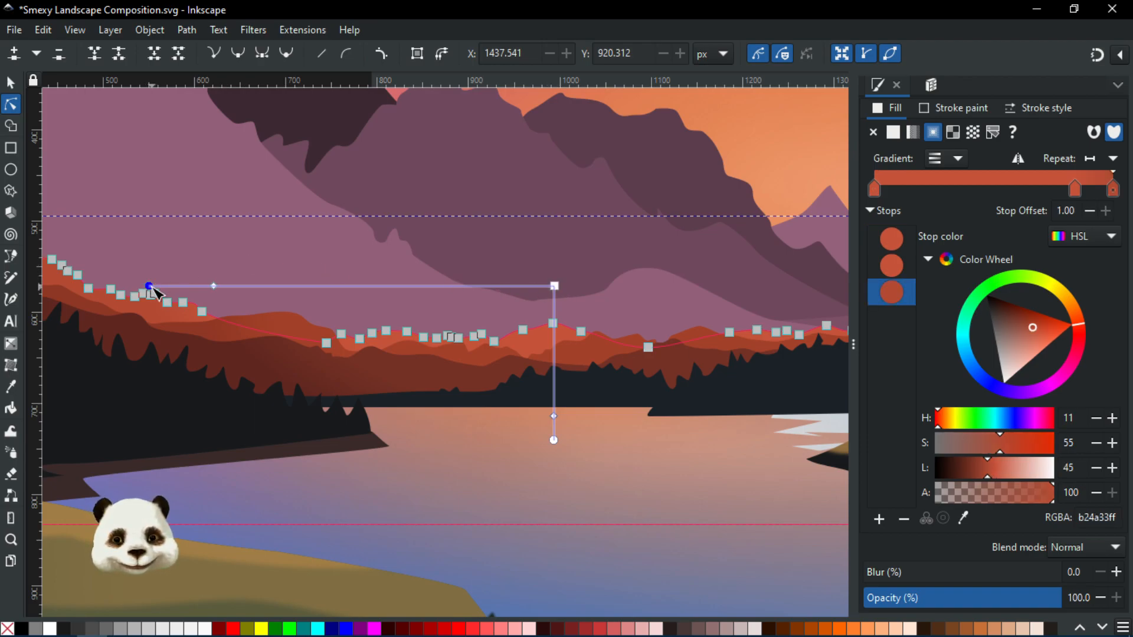
{"action": "left_click", "coordinate": [214, 287]}
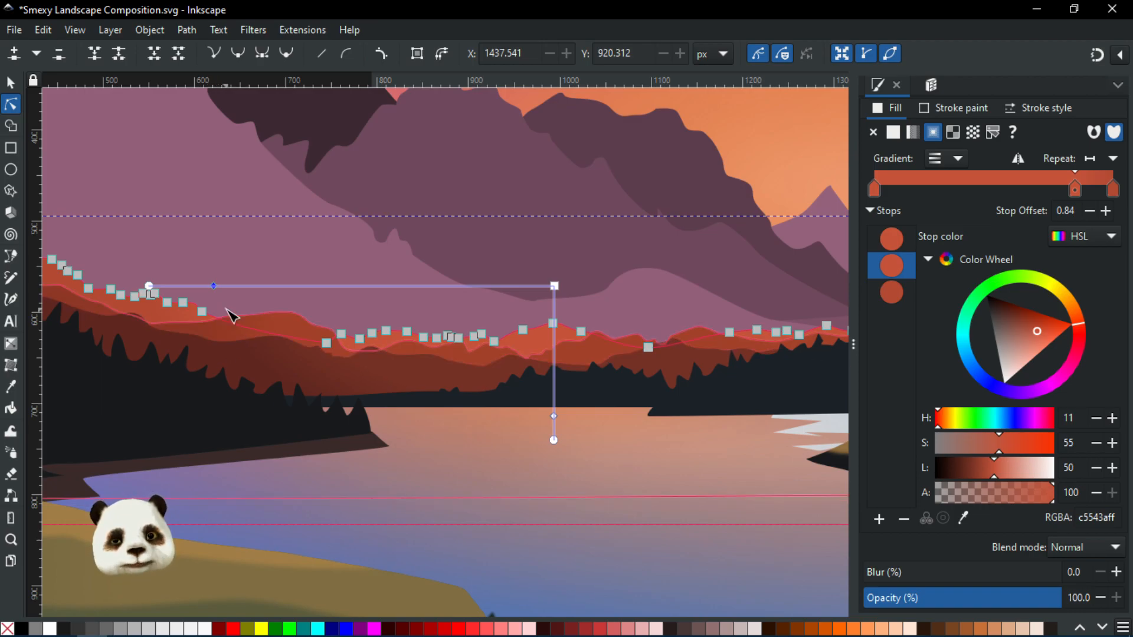
{"action": "scroll", "coordinate": [267, 377], "scroll_direction": "up", "scroll_amount": 5}
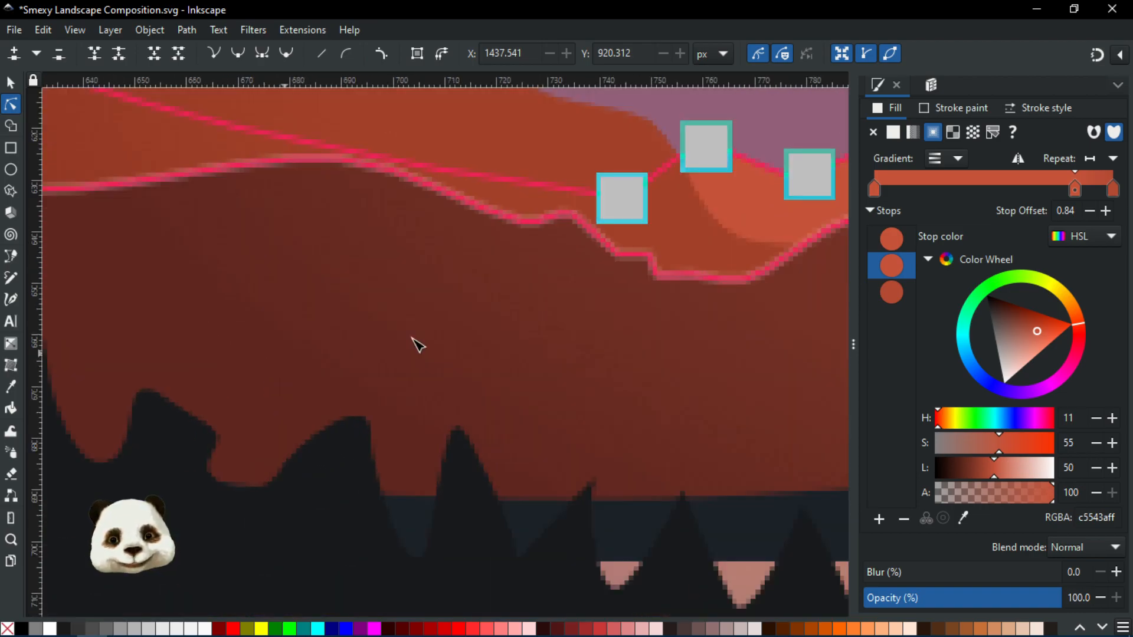
{"action": "scroll", "coordinate": [410, 298], "scroll_direction": "down", "scroll_amount": 4}
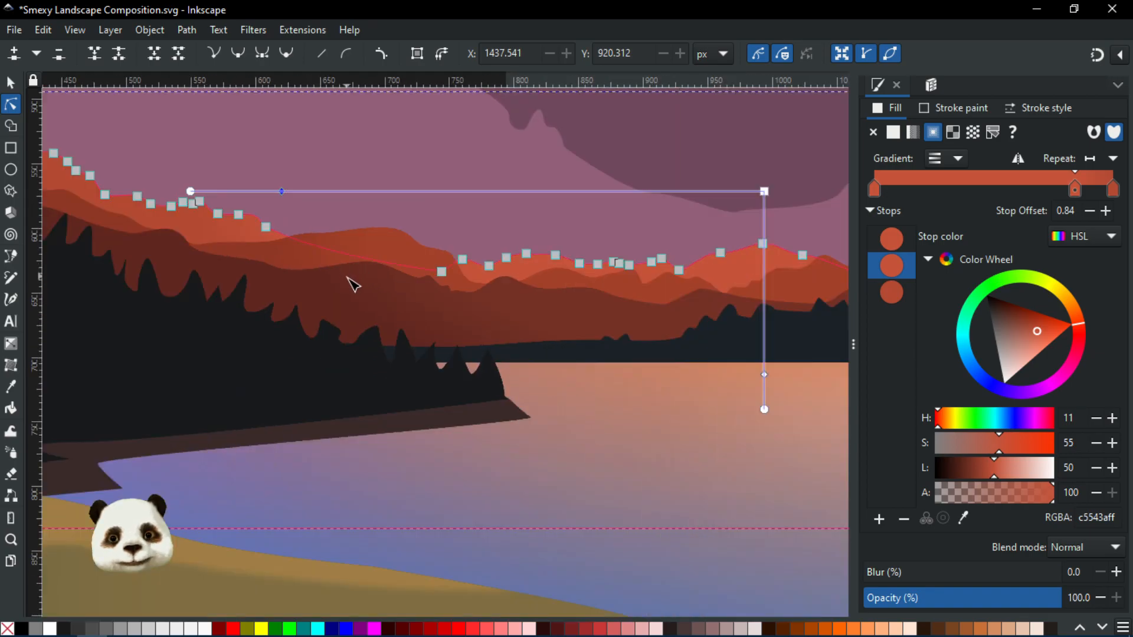
Review the horizon ridges and the whole landscape composition at several zoom levels
{"action": "left_click_drag", "start_coordinate": [346, 270], "coordinate": [391, 323]}
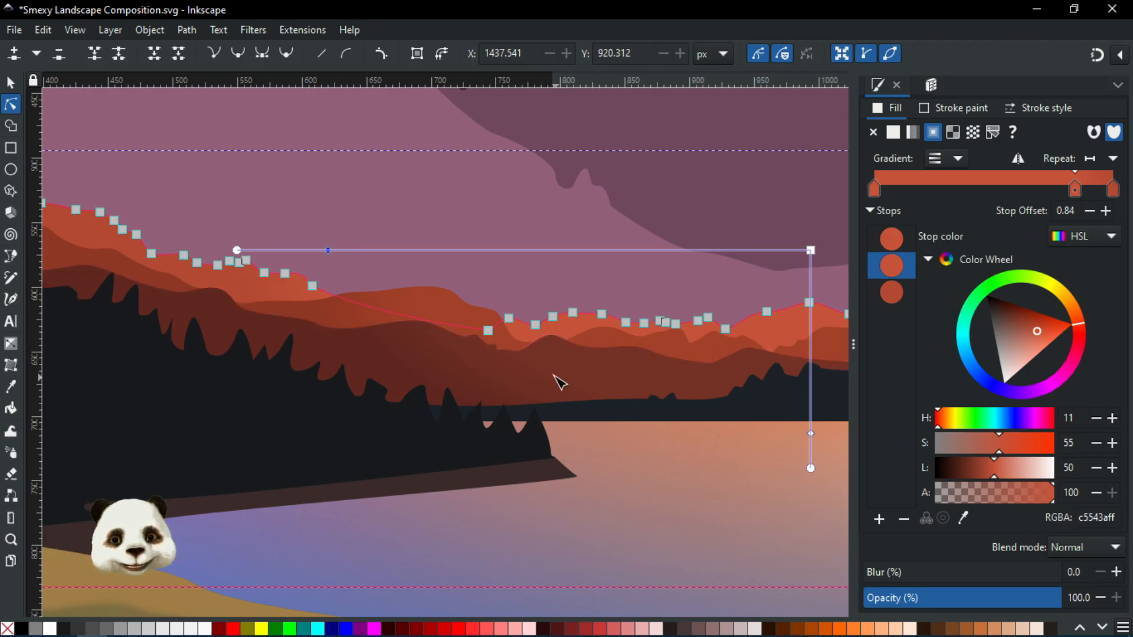
{"action": "scroll", "coordinate": [601, 381], "scroll_direction": "down", "scroll_amount": 3}
{"action": "left_click_drag", "start_coordinate": [614, 386], "coordinate": [384, 359]}
{"action": "scroll", "coordinate": [384, 359], "scroll_direction": "down", "scroll_amount": 2}
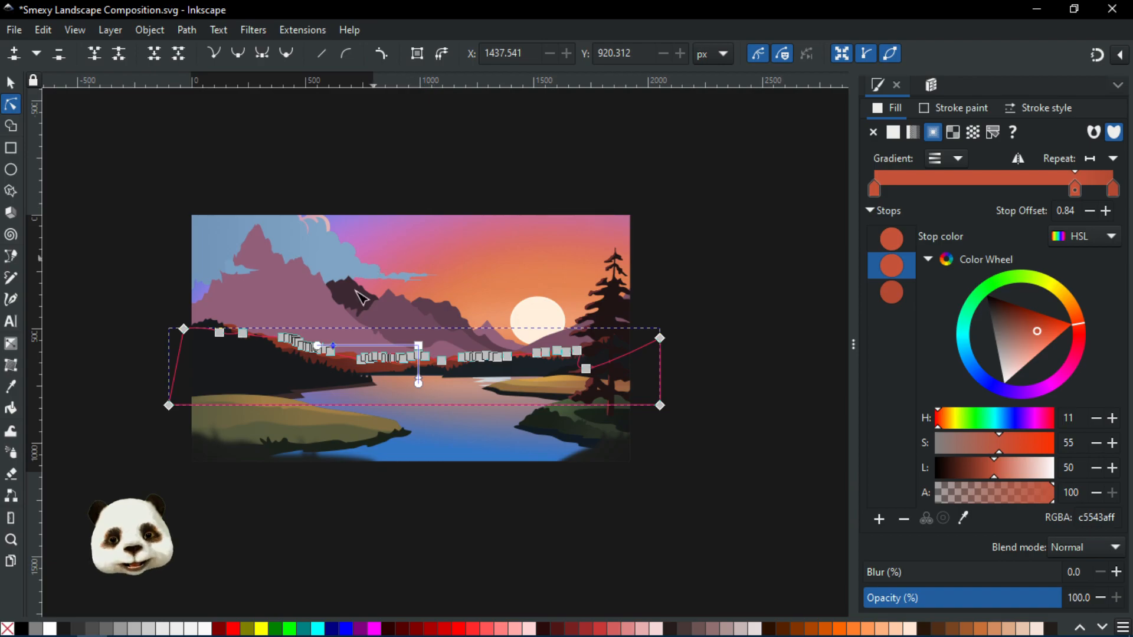
{"action": "scroll", "coordinate": [346, 366], "scroll_direction": "up", "scroll_amount": 2}
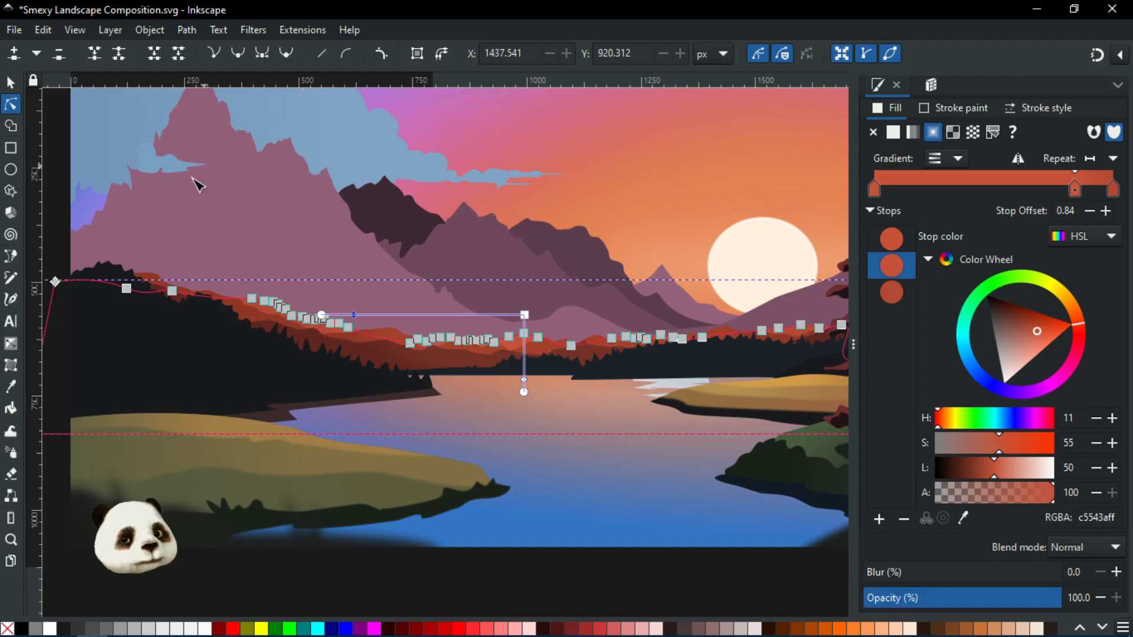
{"action": "scroll", "coordinate": [311, 335], "scroll_direction": "up", "scroll_amount": 2}
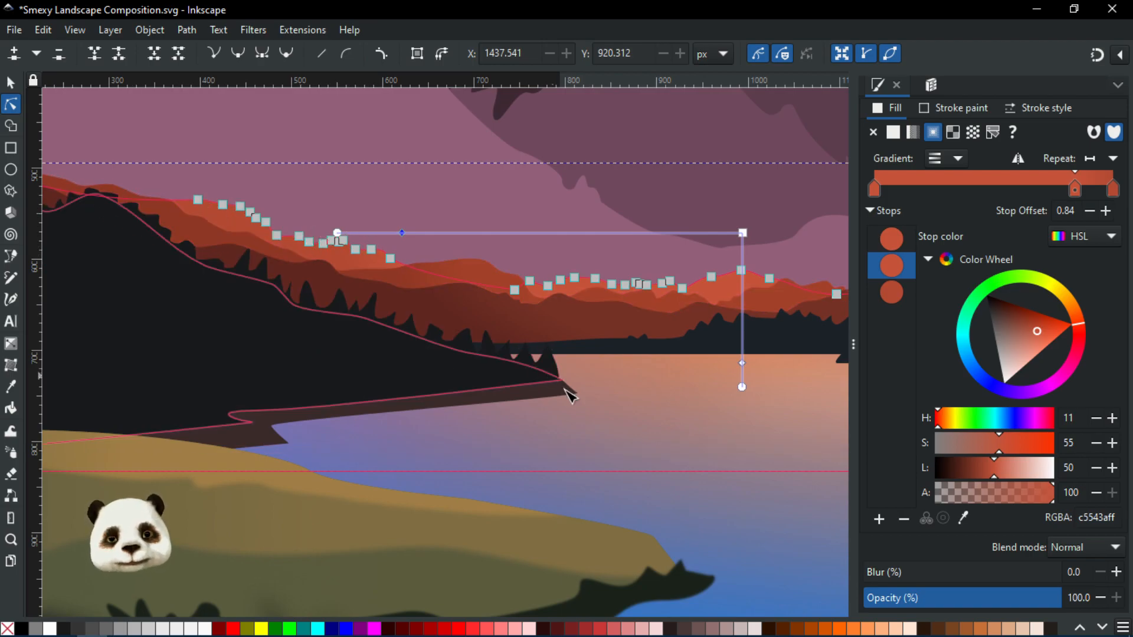
{"action": "scroll", "coordinate": [708, 445], "scroll_direction": "down", "scroll_amount": 4}
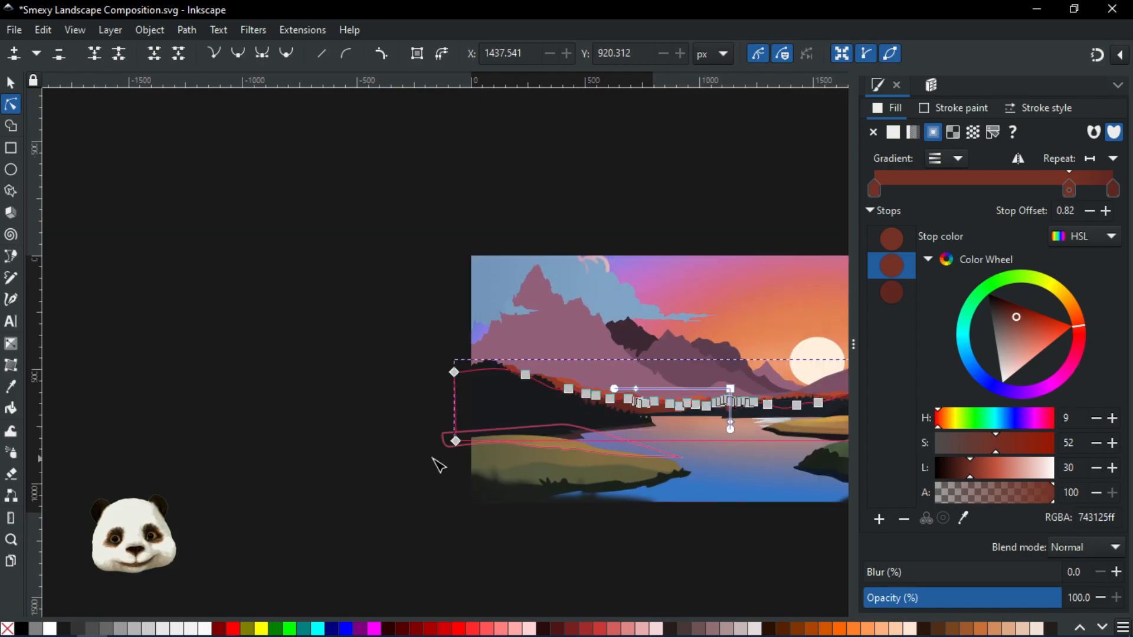
{"action": "left_click", "coordinate": [302, 414]}
{"action": "left_click_drag", "start_coordinate": [389, 406], "coordinate": [144, 367]}
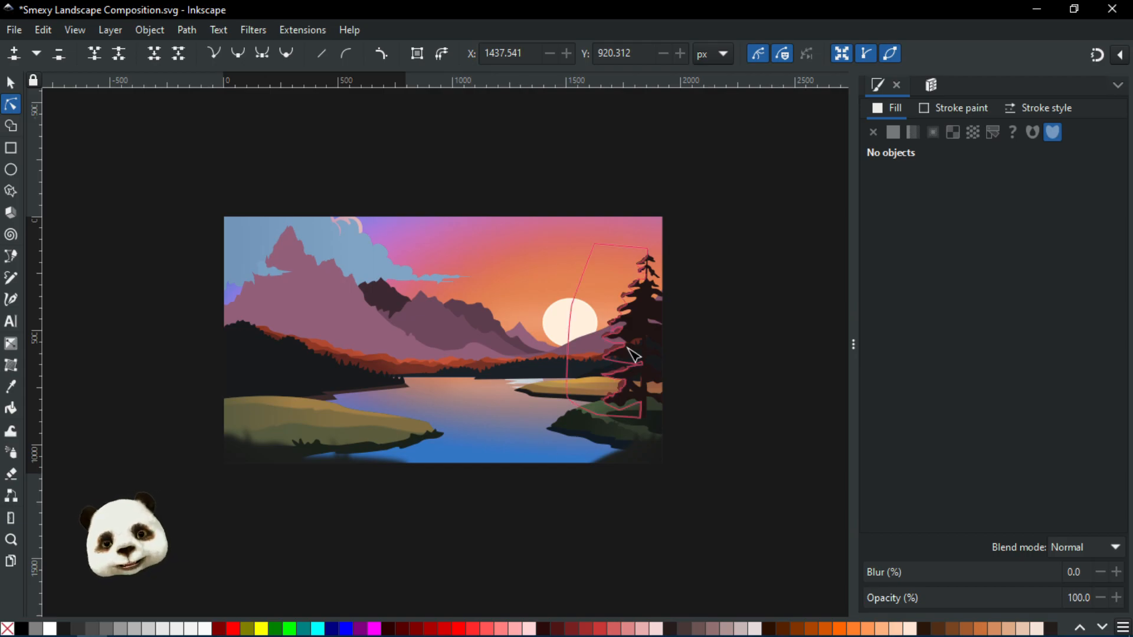
{"action": "scroll", "coordinate": [596, 324], "scroll_direction": "up", "scroll_amount": 4}
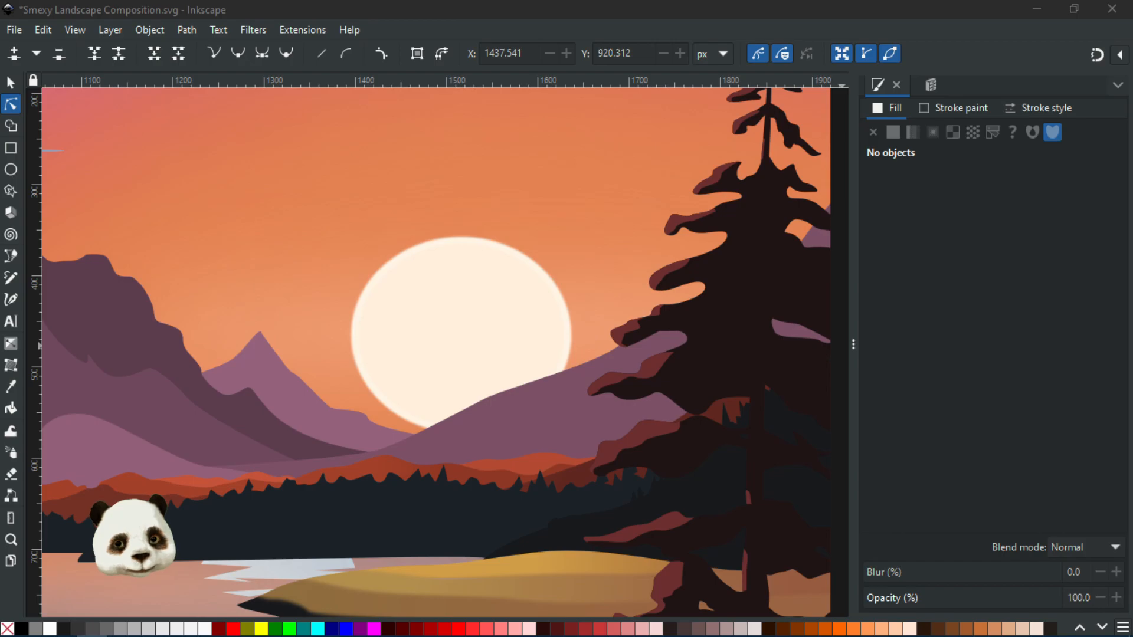
Select the pink mountain peak left of the sun and save the document
{"action": "left_click", "coordinate": [275, 370]}
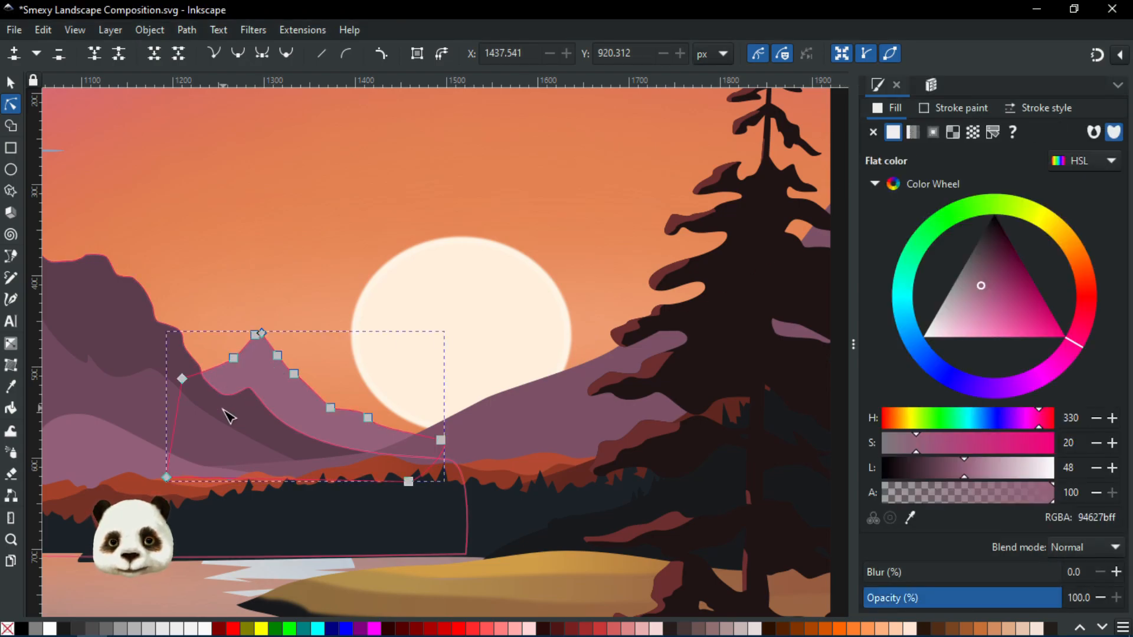
{"action": "key", "text": "ctrl+s"}
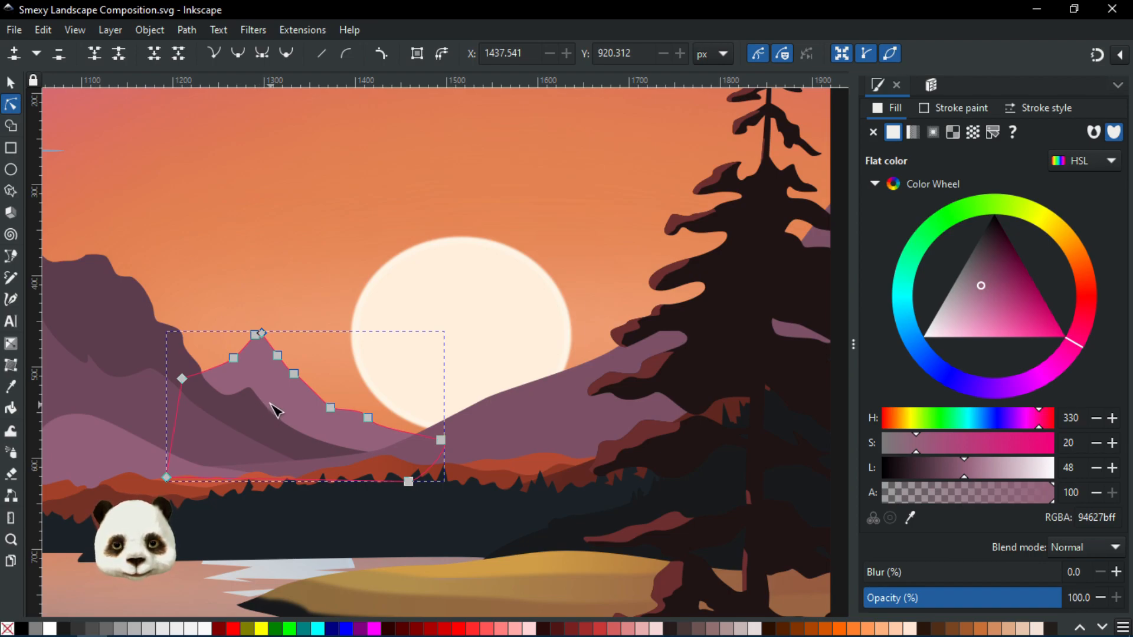
Apply a linear gradient across the pink mountain peak from its summit toward the sun and make its end stop fully opaque
{"action": "key", "text": "g"}
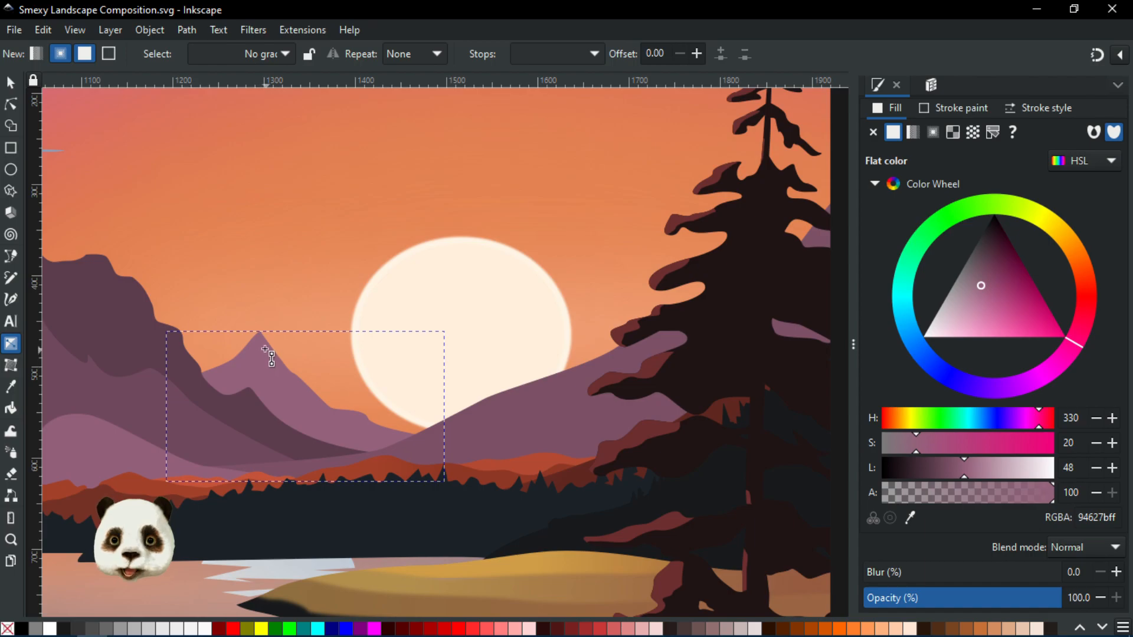
{"action": "left_click_drag", "start_coordinate": [266, 349], "coordinate": [369, 349]}
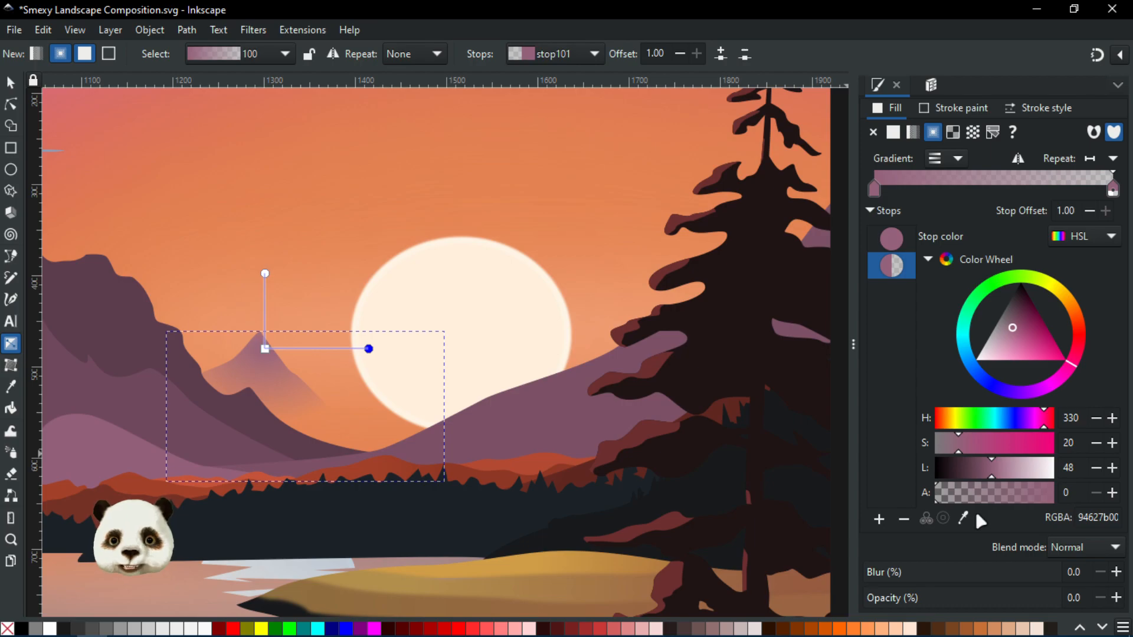
{"action": "scroll", "coordinate": [387, 382], "scroll_direction": "down", "scroll_amount": 4}
{"action": "scroll", "coordinate": [464, 377], "scroll_direction": "up", "scroll_amount": 4}
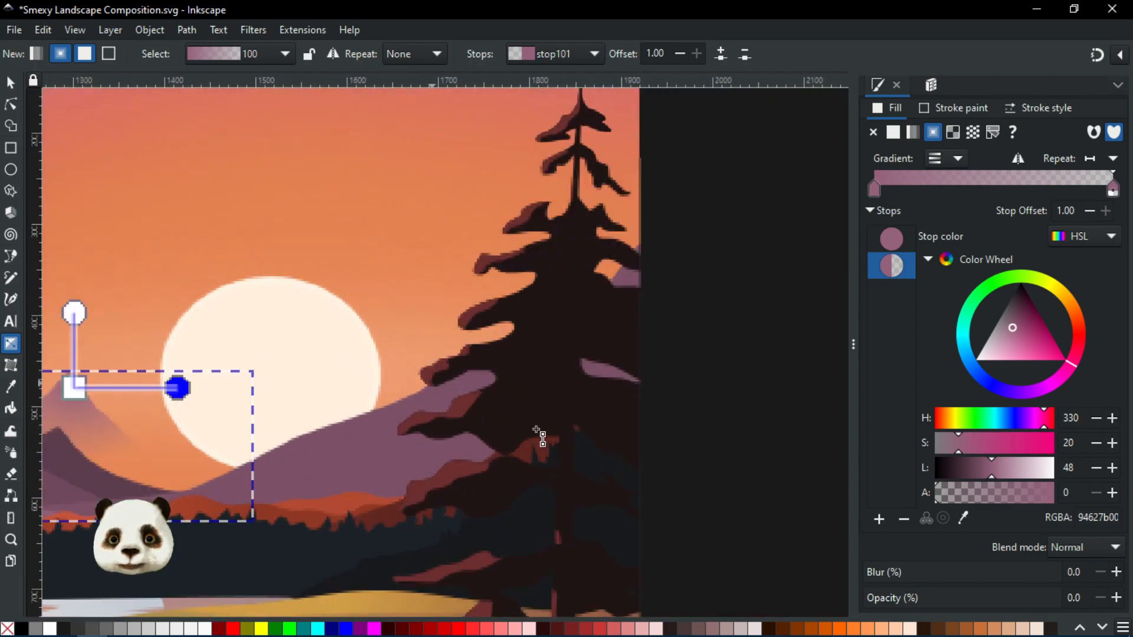
{"action": "left_click_drag", "start_coordinate": [978, 493], "coordinate": [1055, 492]}
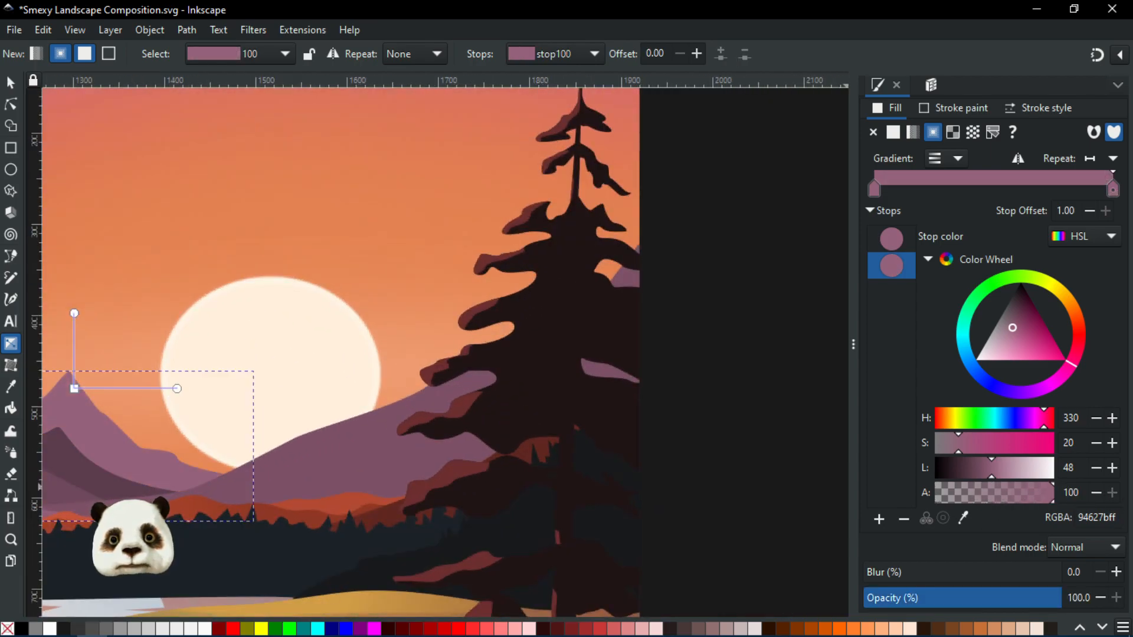
Recolour the gradient stops toward orange, around hue 24, saturation 40 and lightness 40
{"action": "left_click", "coordinate": [177, 388]}
{"action": "left_click_drag", "start_coordinate": [206, 399], "coordinate": [366, 385]}
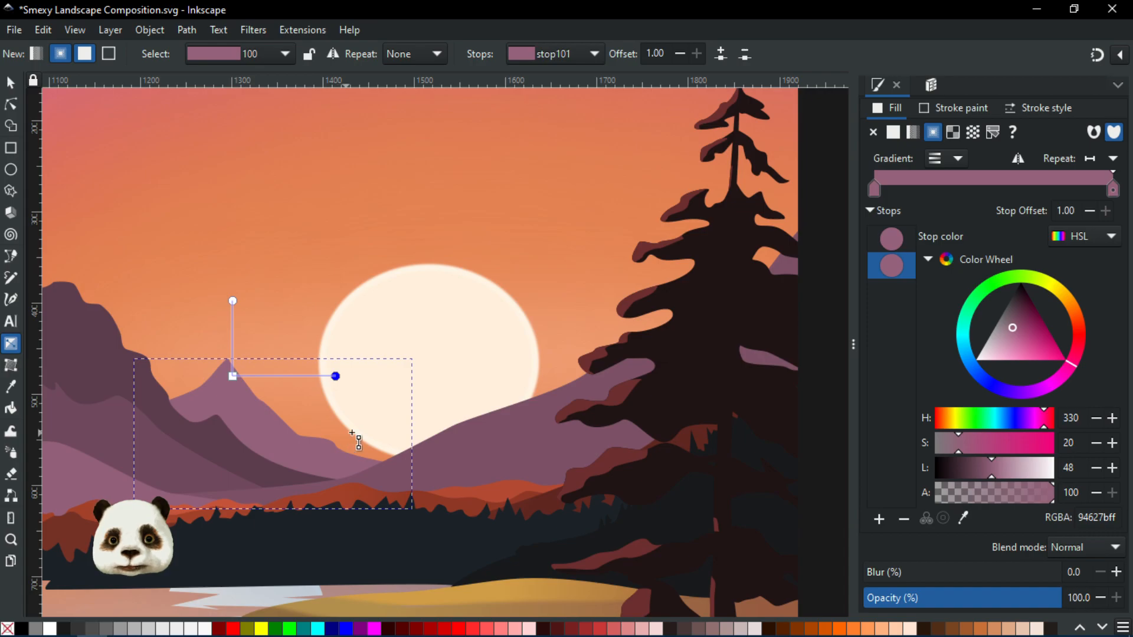
{"action": "left_click_drag", "start_coordinate": [1069, 349], "coordinate": [1081, 336]}
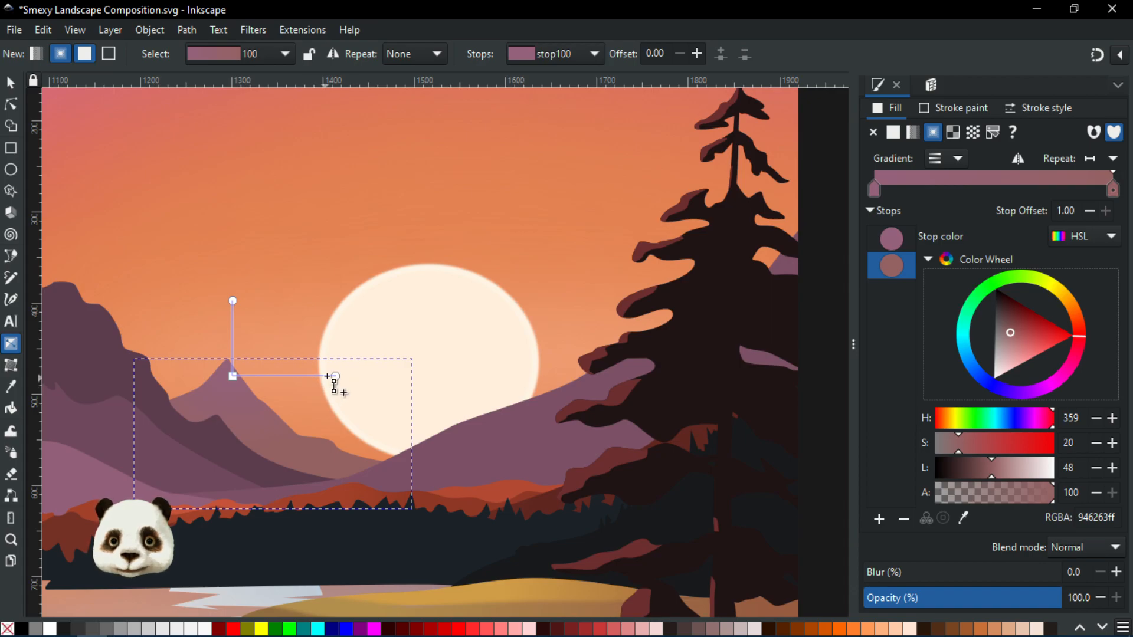
{"action": "left_click", "coordinate": [335, 375]}
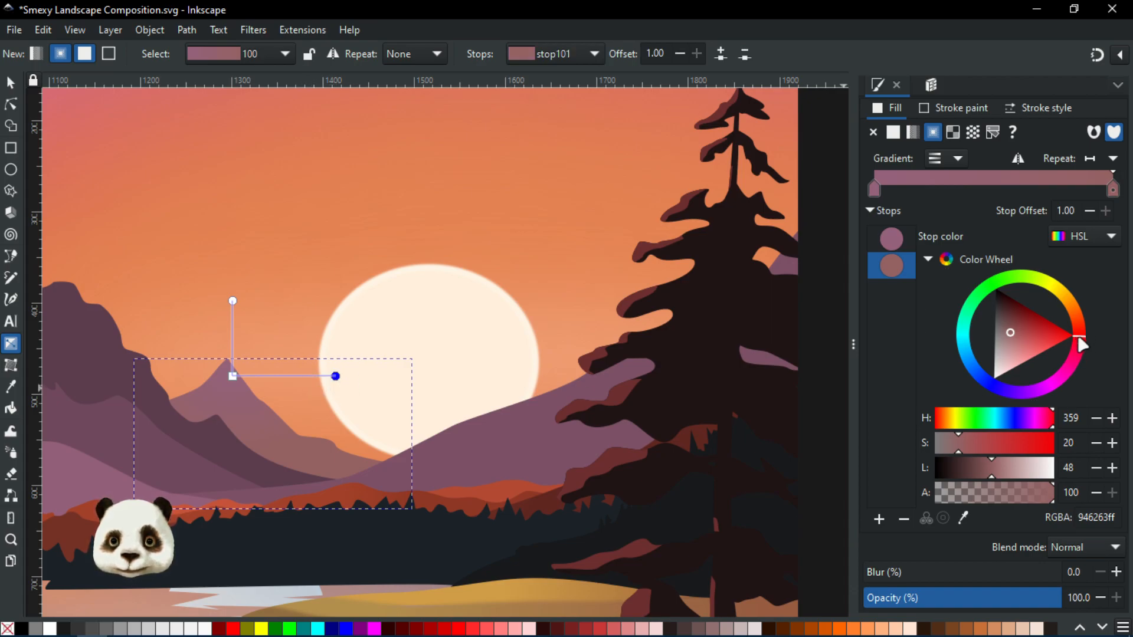
{"action": "left_click_drag", "start_coordinate": [1083, 345], "coordinate": [1077, 313]}
{"action": "left_click_drag", "start_coordinate": [976, 444], "coordinate": [996, 436]}
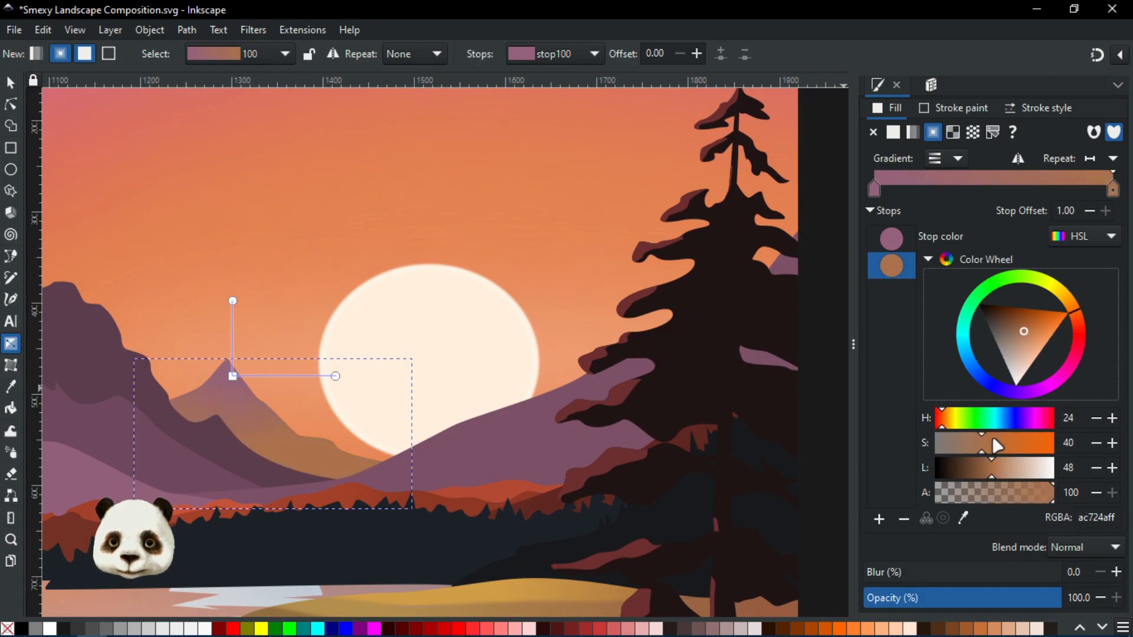
{"action": "left_click", "coordinate": [971, 470]}
{"action": "left_click_drag", "start_coordinate": [971, 471], "coordinate": [984, 471]}
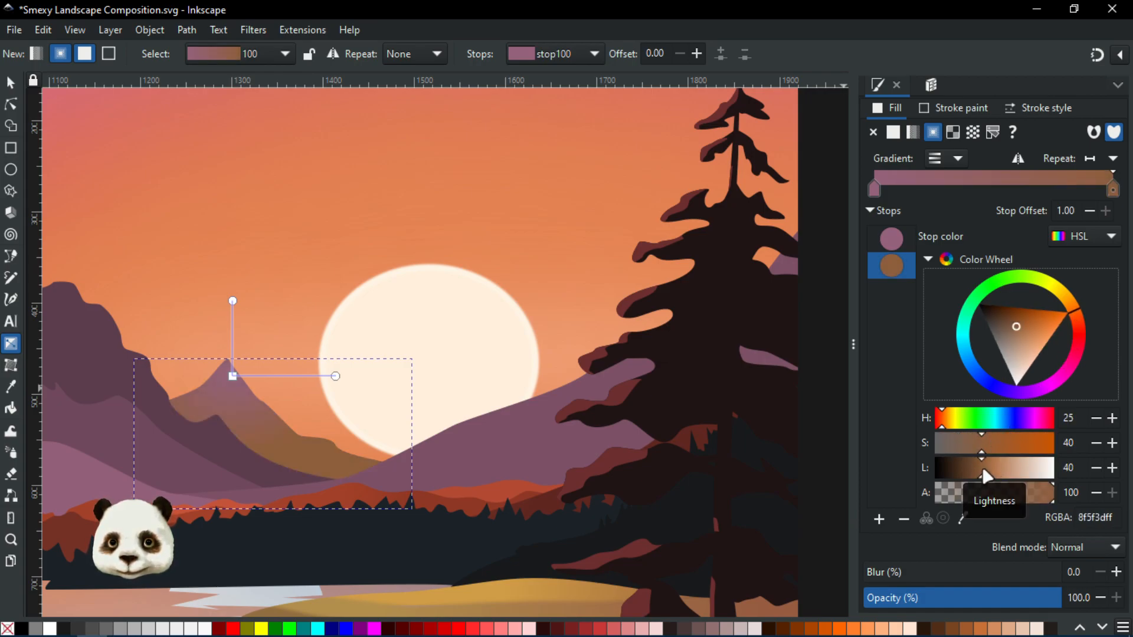
Undo the recent series of gradient stop colour changes
{"action": "key", "text": "ctrl+z"}
{"action": "key", "text": "ctrl+z"}
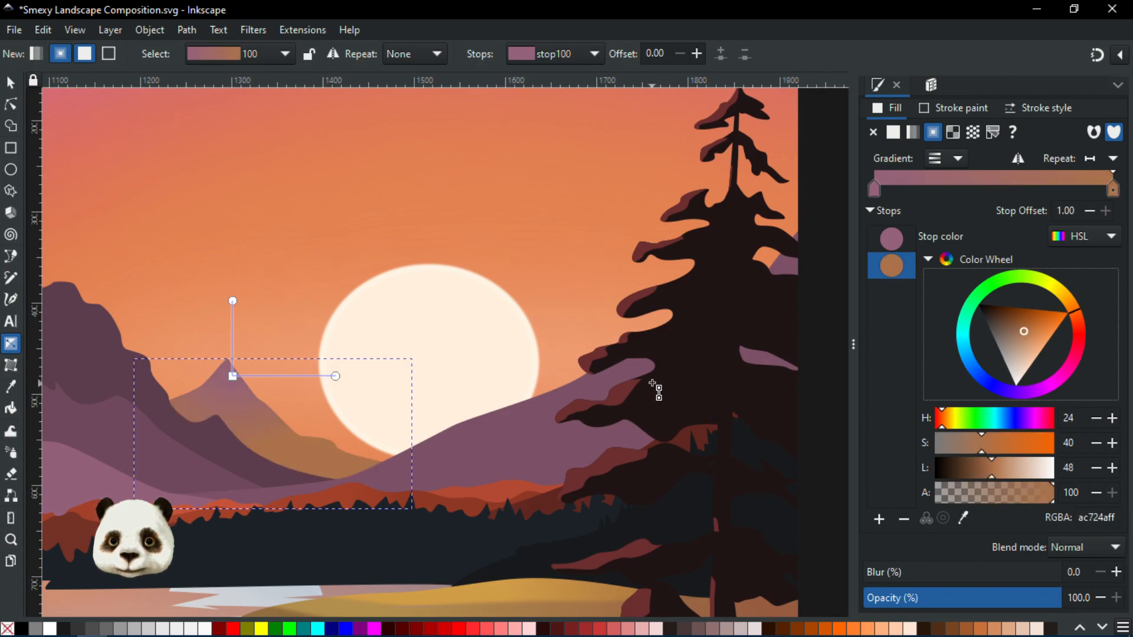
{"action": "key", "text": "ctrl+z"}
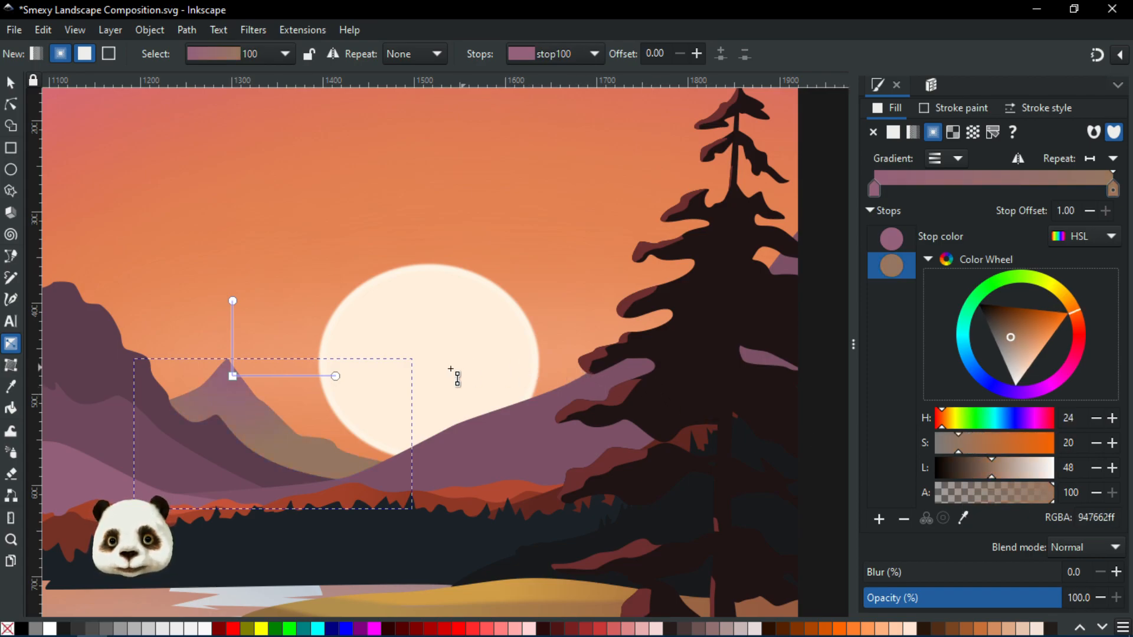
{"action": "key", "text": "ctrl+z"}
{"action": "key", "text": "ctrl+z"}
{"action": "key", "text": "ctrl+z"}
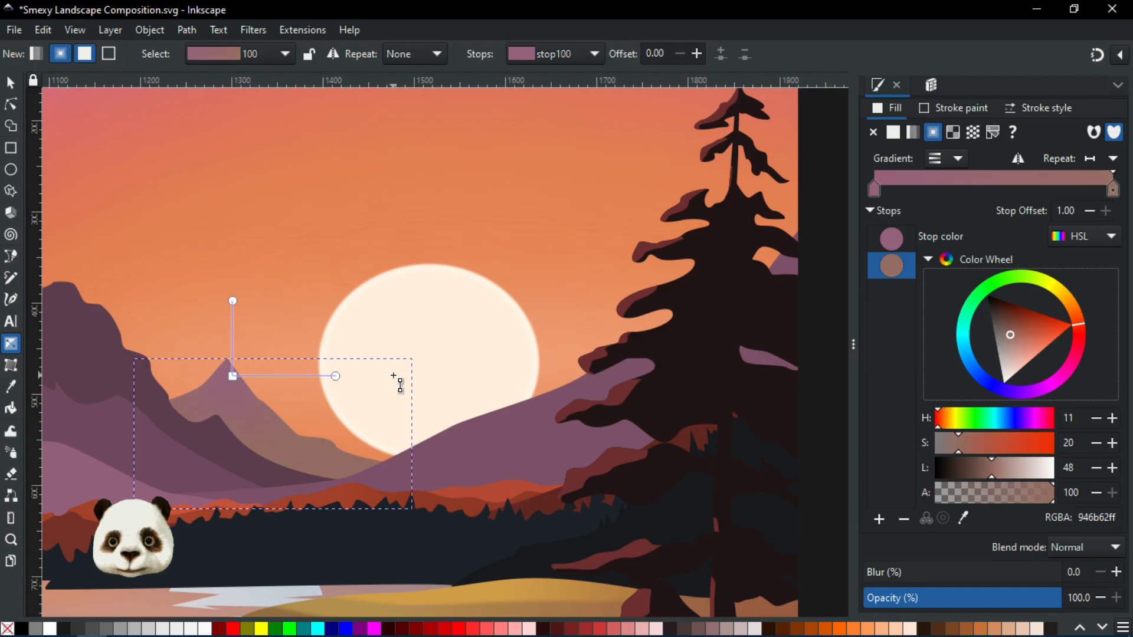
{"action": "key", "text": "ctrl+z"}
{"action": "key", "text": "ctrl+z"}
{"action": "key", "text": "ctrl+z"}
{"action": "key", "text": "ctrl+z"}
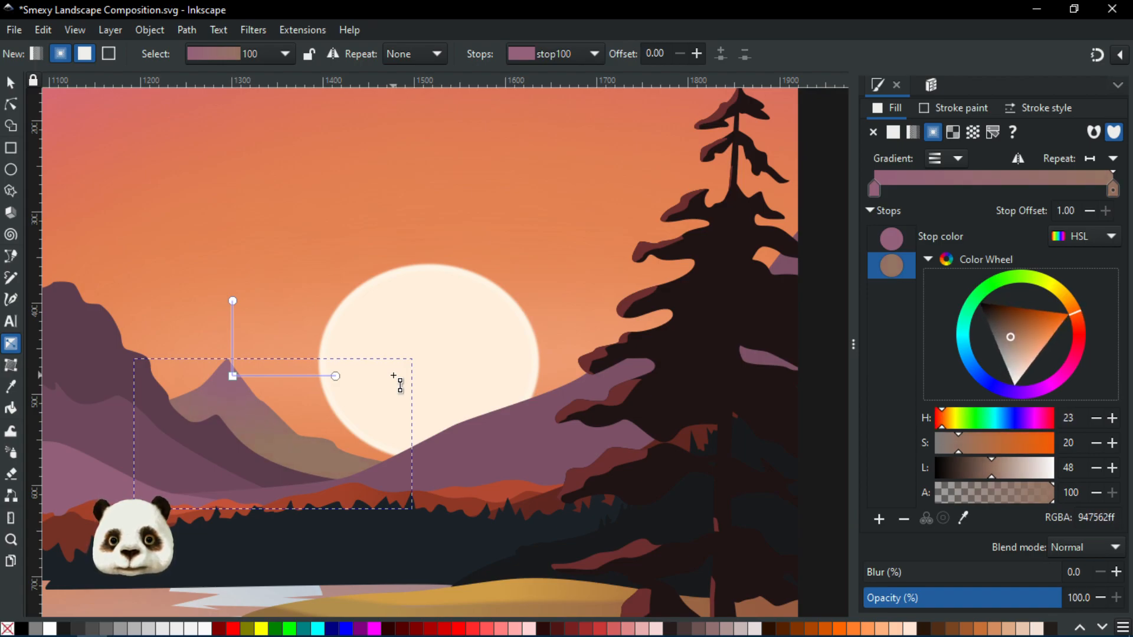
{"action": "key", "text": "ctrl+z"}
{"action": "key", "text": "ctrl+z"}
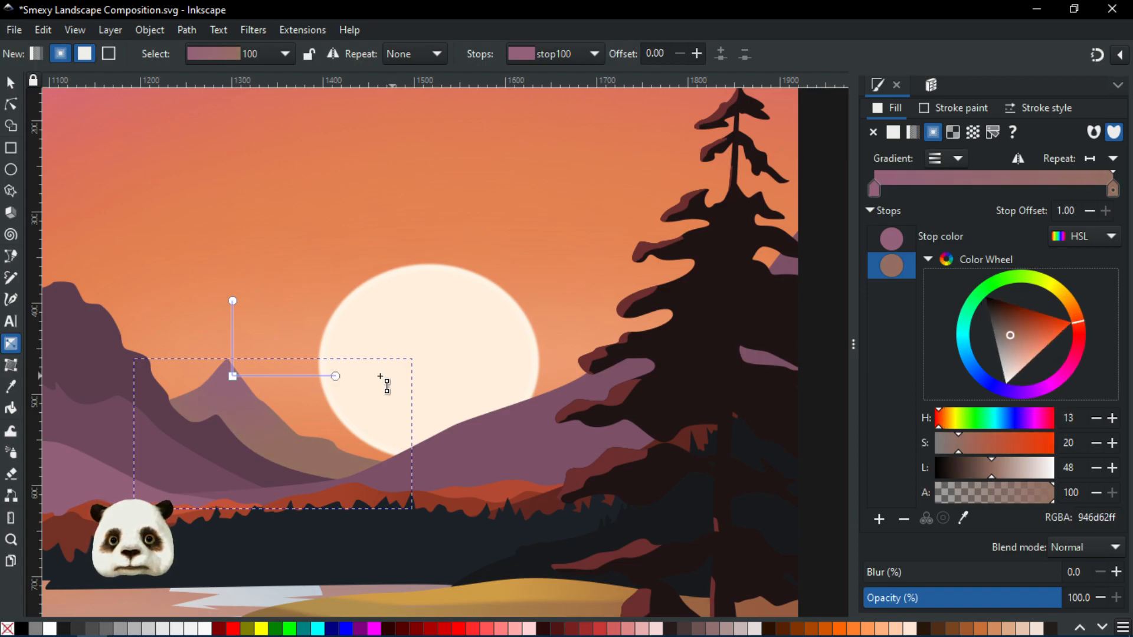
Undo two more of the recent gradient stop colour changes
{"action": "key", "text": "ctrl+z"}
{"action": "key", "text": "ctrl+z"}
{"action": "left_click_drag", "start_coordinate": [331, 380], "coordinate": [482, 353]}
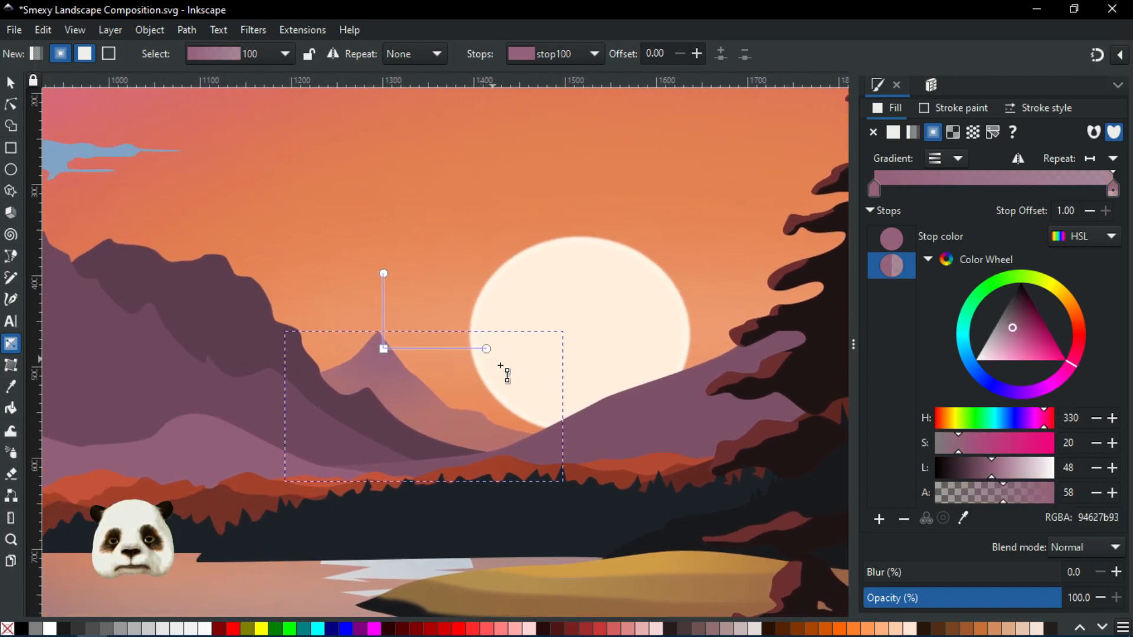
Select the gradient's end stop and pick its colour from the orange sky beside the peak with the Dropper
{"action": "left_click", "coordinate": [487, 348]}
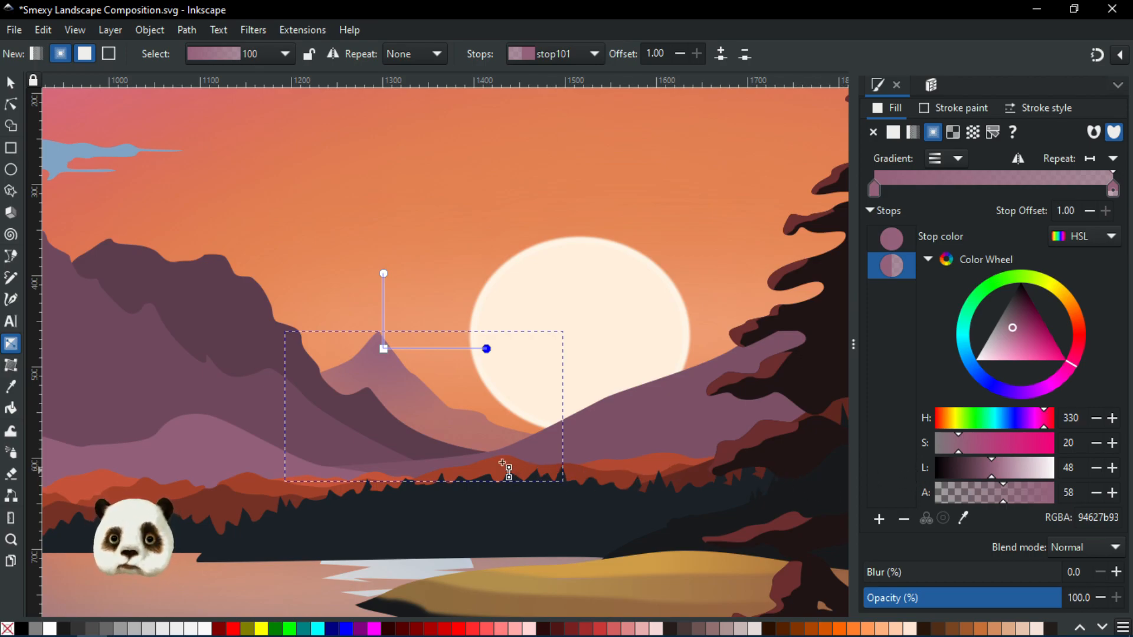
{"action": "key", "text": "d"}
{"action": "left_click", "coordinate": [466, 437]}
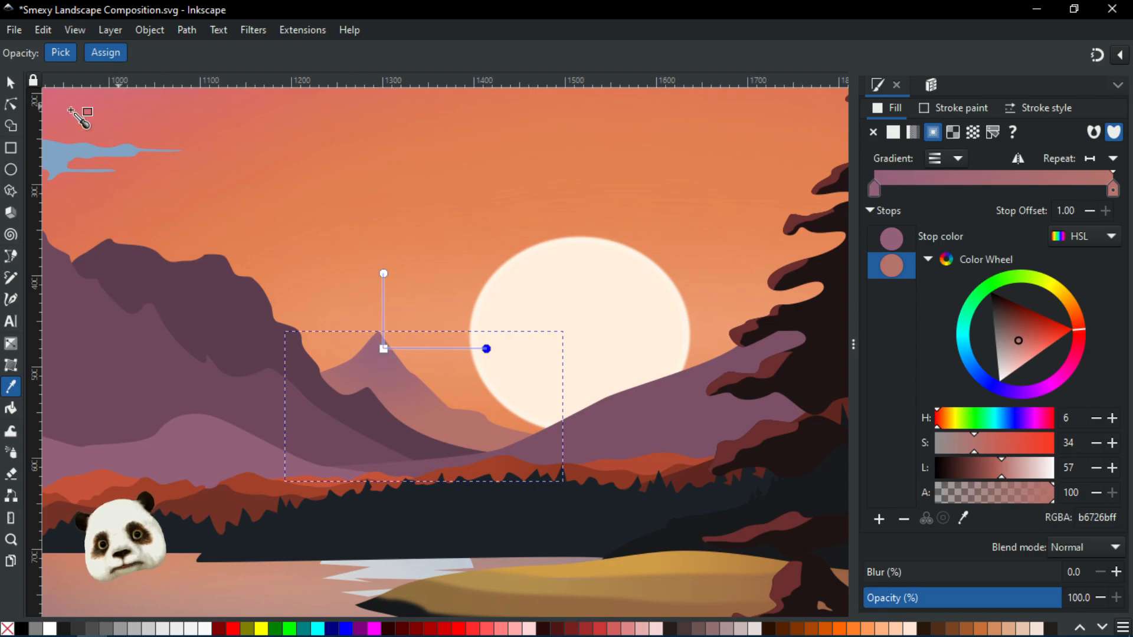
Reposition the pink peak's gradient centre, end and height handles slightly lower and toward the sun, then deselect
{"action": "left_click", "coordinate": [10, 102]}
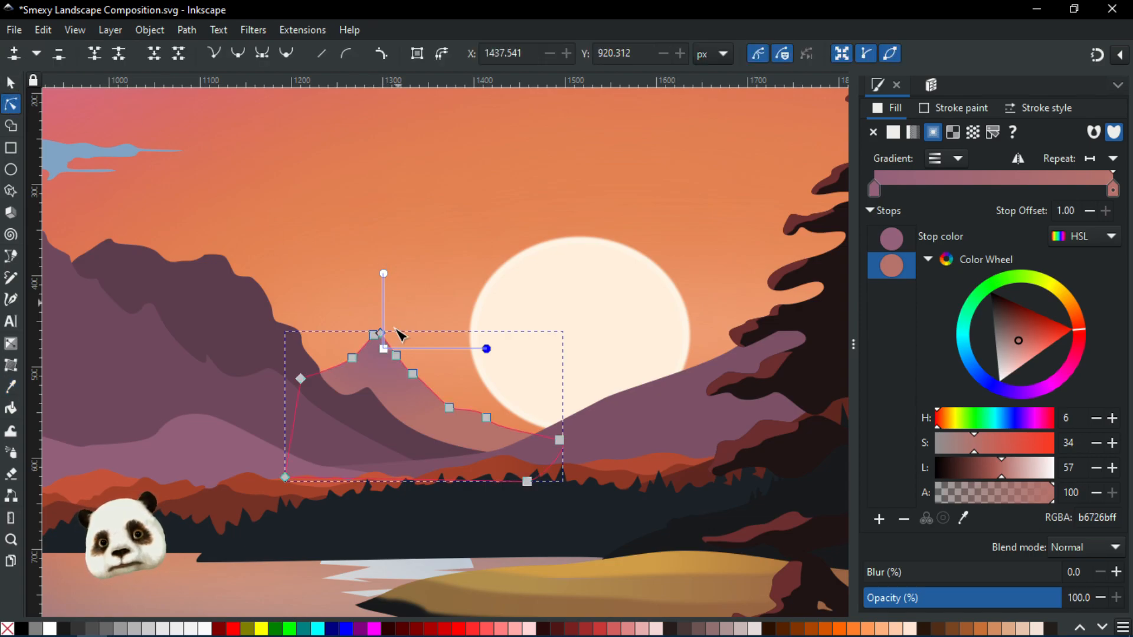
{"action": "left_click_drag", "start_coordinate": [387, 357], "coordinate": [395, 374]}
{"action": "mouse_move", "coordinate": [394, 280]}
{"action": "left_mouse_down"}
{"action": "mouse_move", "coordinate": [394, 256]}
{"action": "mouse_move", "coordinate": [397, 313]}
{"action": "mouse_move", "coordinate": [404, 269]}
{"action": "mouse_move", "coordinate": [403, 292]}
{"action": "left_mouse_up"}
{"action": "left_click_drag", "start_coordinate": [496, 367], "coordinate": [563, 369]}
{"action": "left_click_drag", "start_coordinate": [563, 370], "coordinate": [531, 370]}
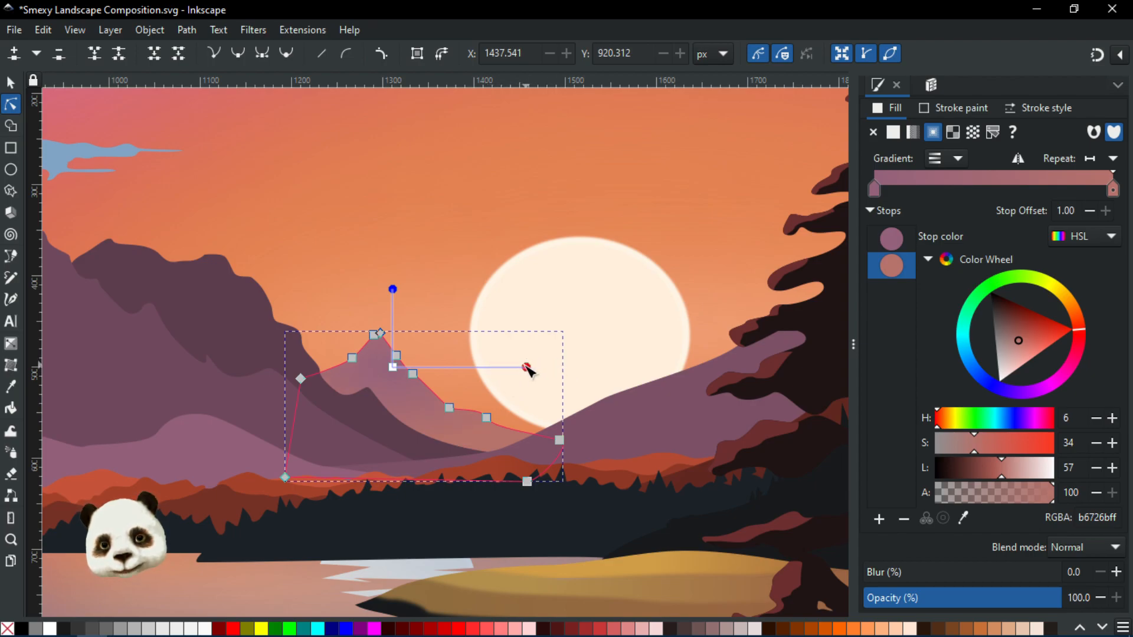
{"action": "mouse_move", "coordinate": [393, 368]}
{"action": "left_mouse_down"}
{"action": "mouse_move", "coordinate": [393, 355]}
{"action": "mouse_move", "coordinate": [421, 359]}
{"action": "mouse_move", "coordinate": [411, 360]}
{"action": "left_mouse_up"}
{"action": "left_click_drag", "start_coordinate": [539, 354], "coordinate": [520, 337]}
{"action": "left_click_drag", "start_coordinate": [412, 263], "coordinate": [418, 258]}
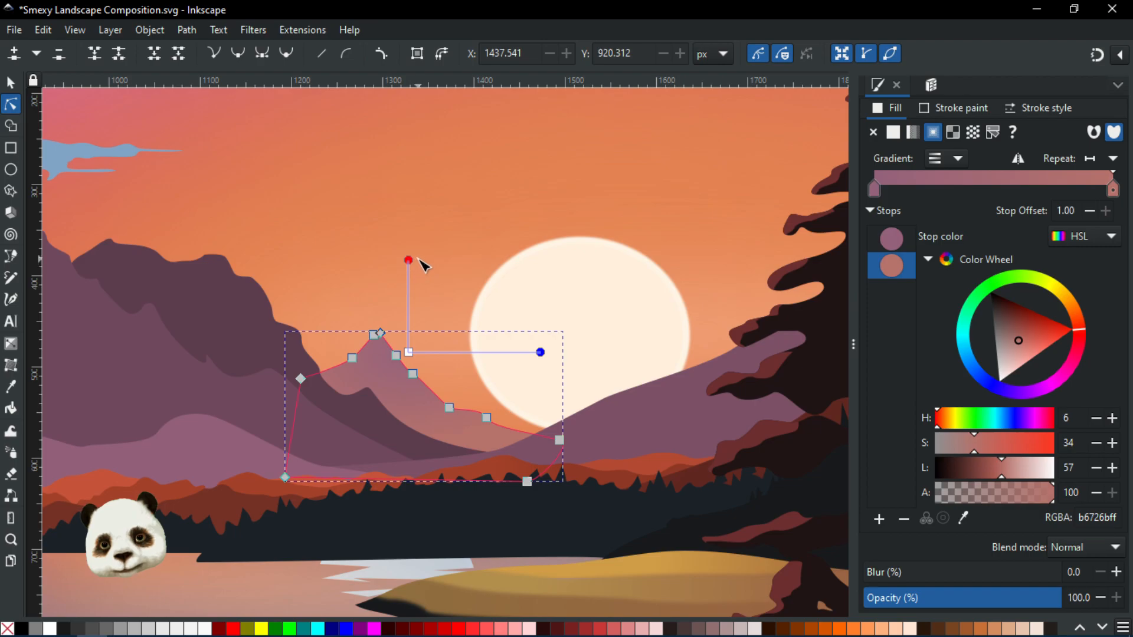
{"action": "scroll", "coordinate": [458, 306], "scroll_direction": "down", "scroll_amount": 2}
{"action": "key", "text": "Escape"}
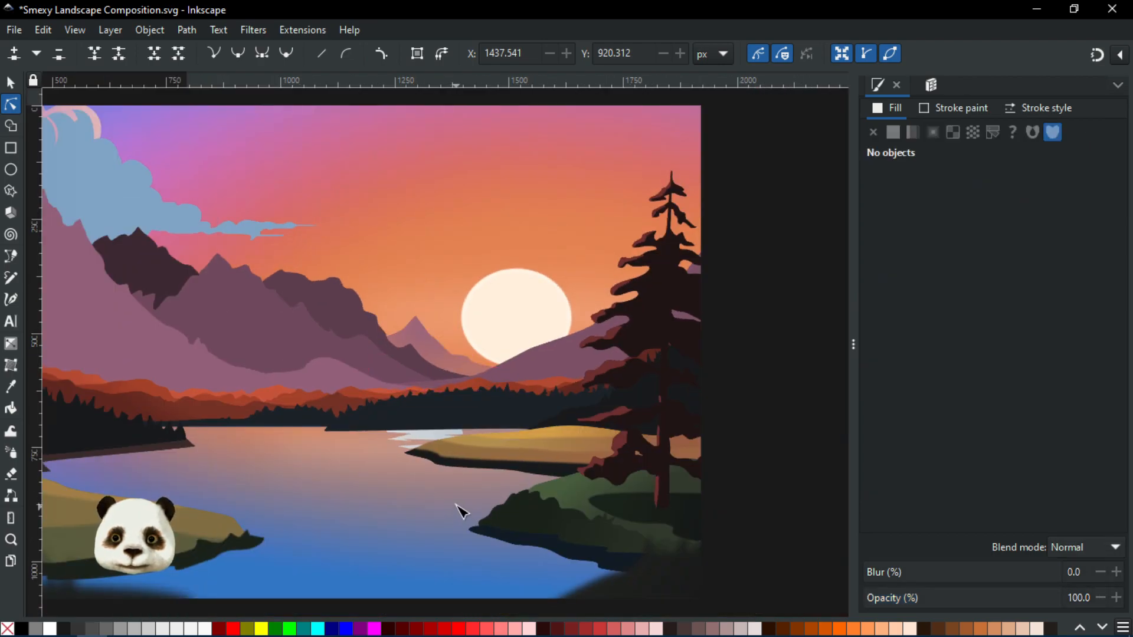
Select the pink peak again and raise its gradient end stop's lightness to about 53
{"action": "scroll", "coordinate": [461, 511], "scroll_direction": "down", "scroll_amount": 3}
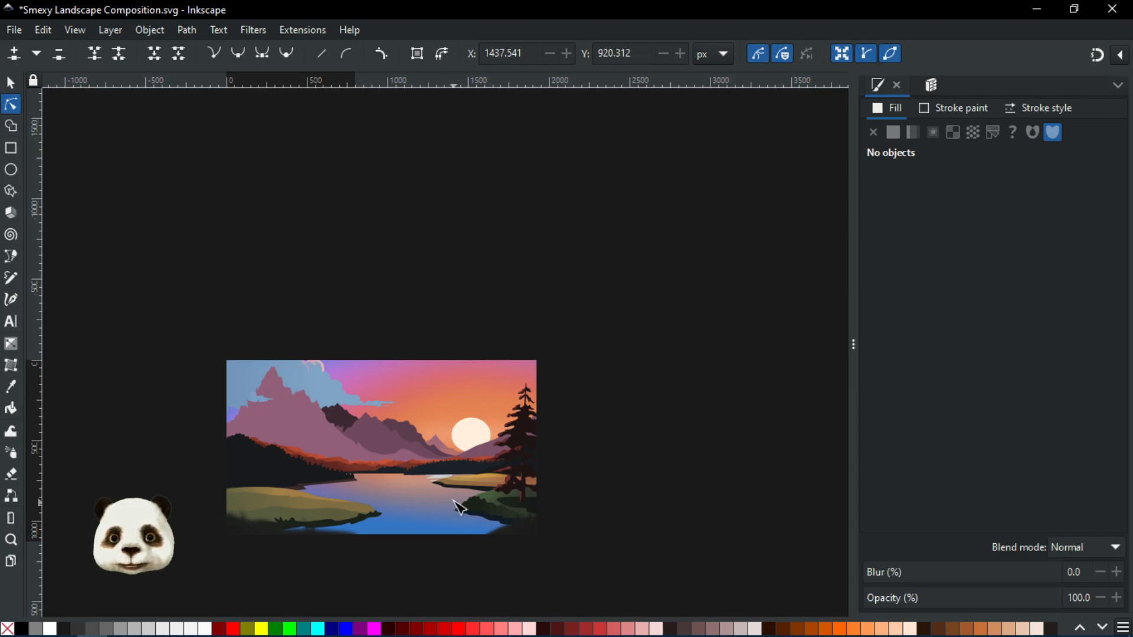
{"action": "scroll", "coordinate": [461, 507], "scroll_direction": "up", "scroll_amount": 2}
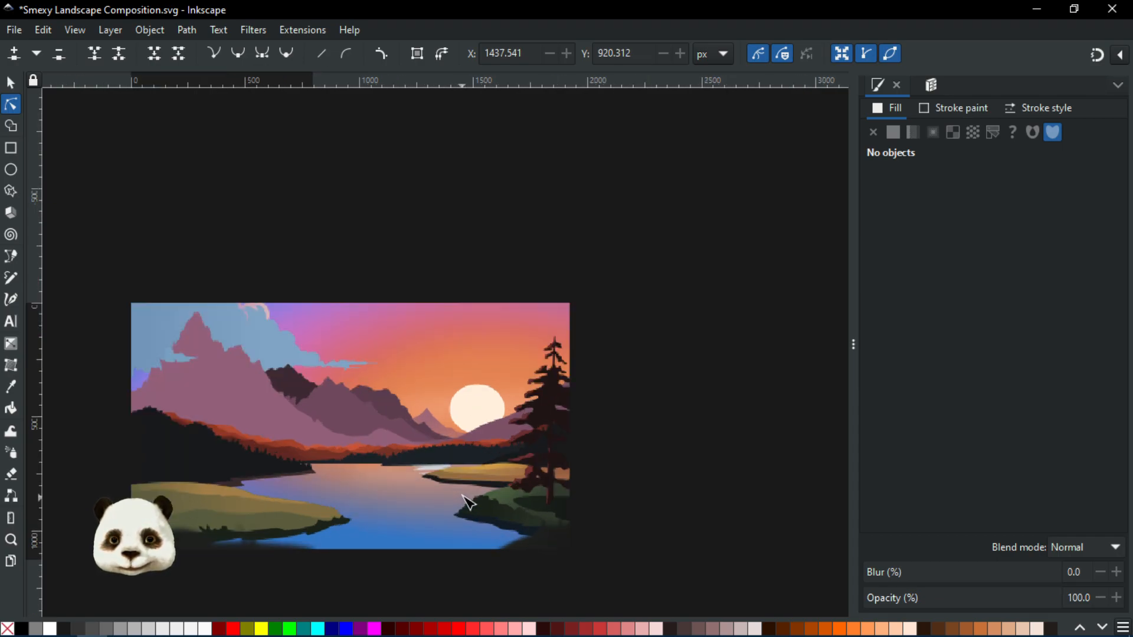
{"action": "left_click", "coordinate": [429, 399]}
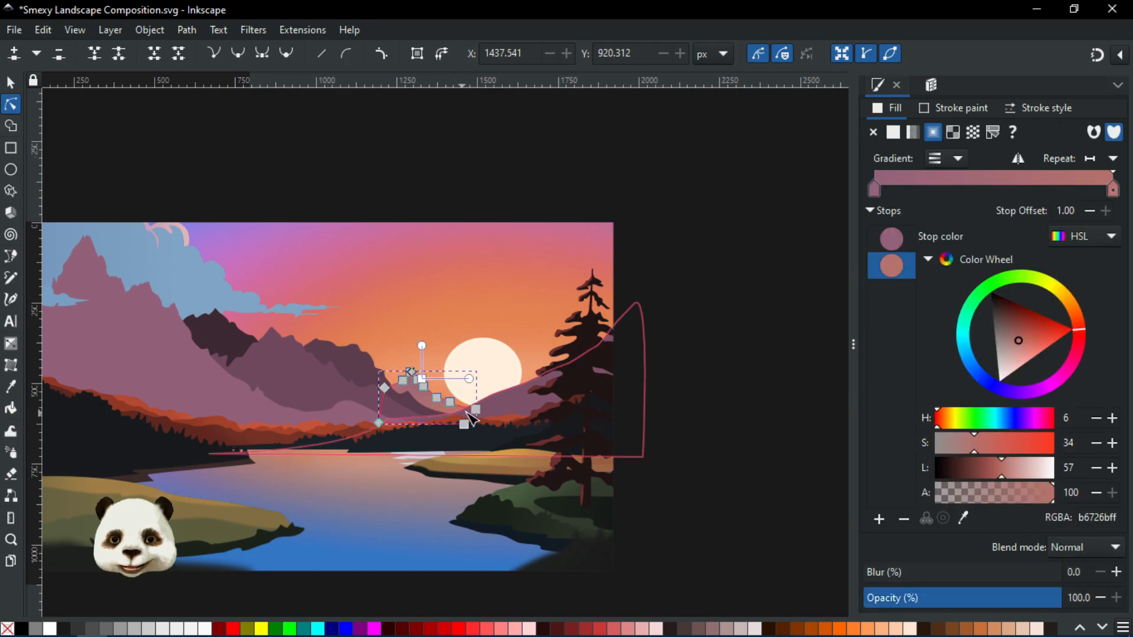
{"action": "left_click", "coordinate": [1070, 468]}
{"action": "type", "text": "50"}
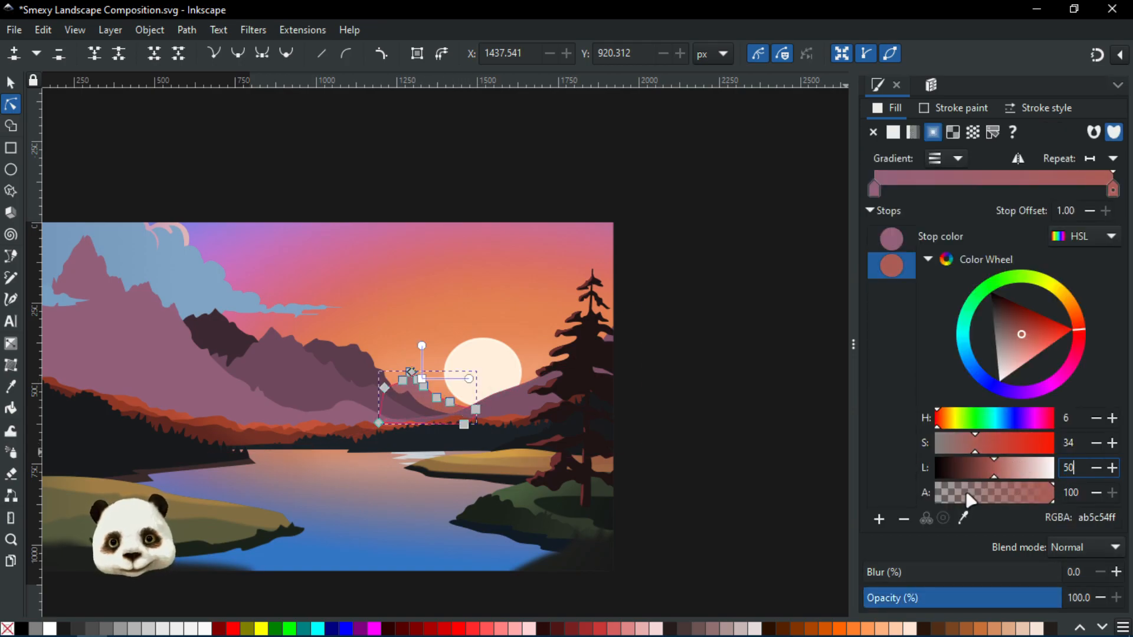
{"action": "scroll", "coordinate": [543, 441], "scroll_direction": "up", "scroll_amount": 3}
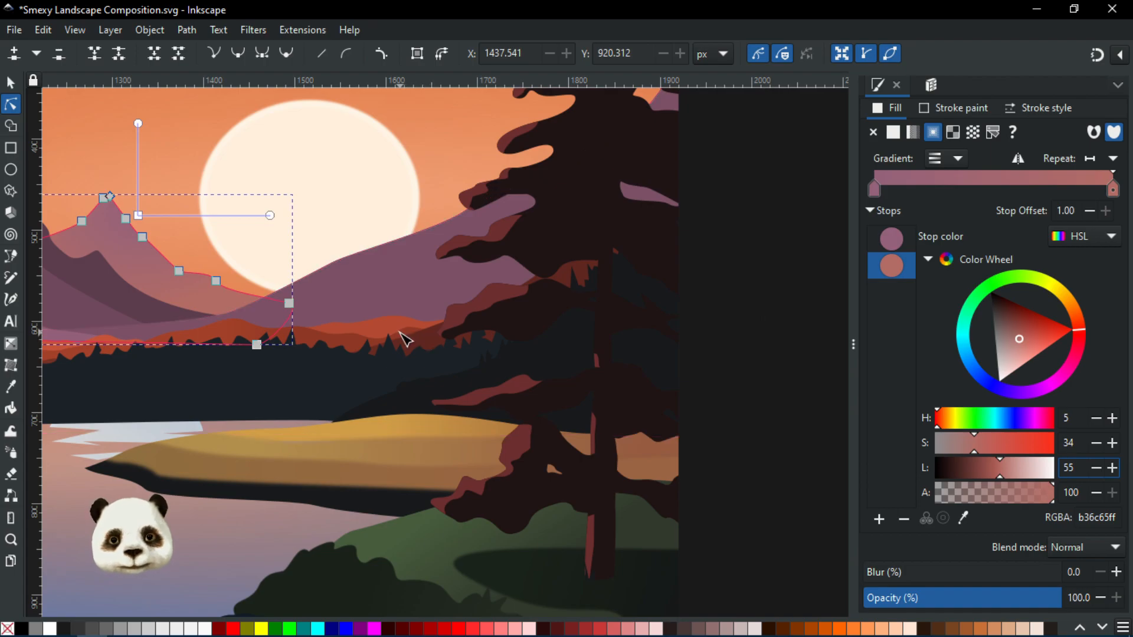
{"action": "scroll", "coordinate": [286, 381], "scroll_direction": "down", "scroll_amount": 5}
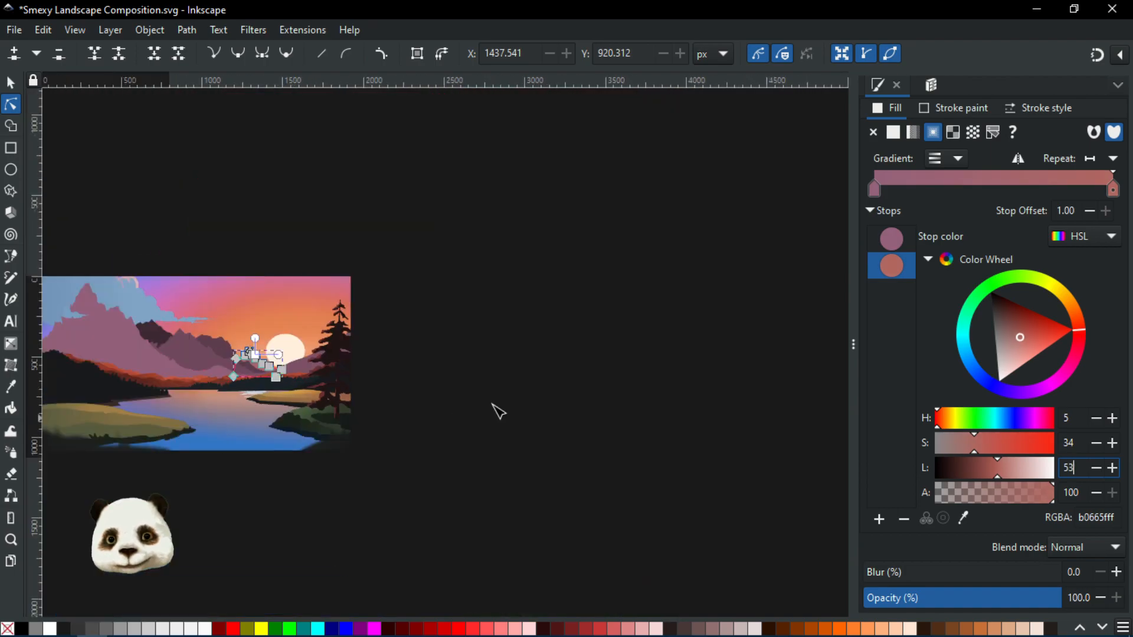
Deselect everything and save the document
{"action": "left_click", "coordinate": [541, 397]}
{"action": "left_click_drag", "start_coordinate": [468, 412], "coordinate": [724, 427]}
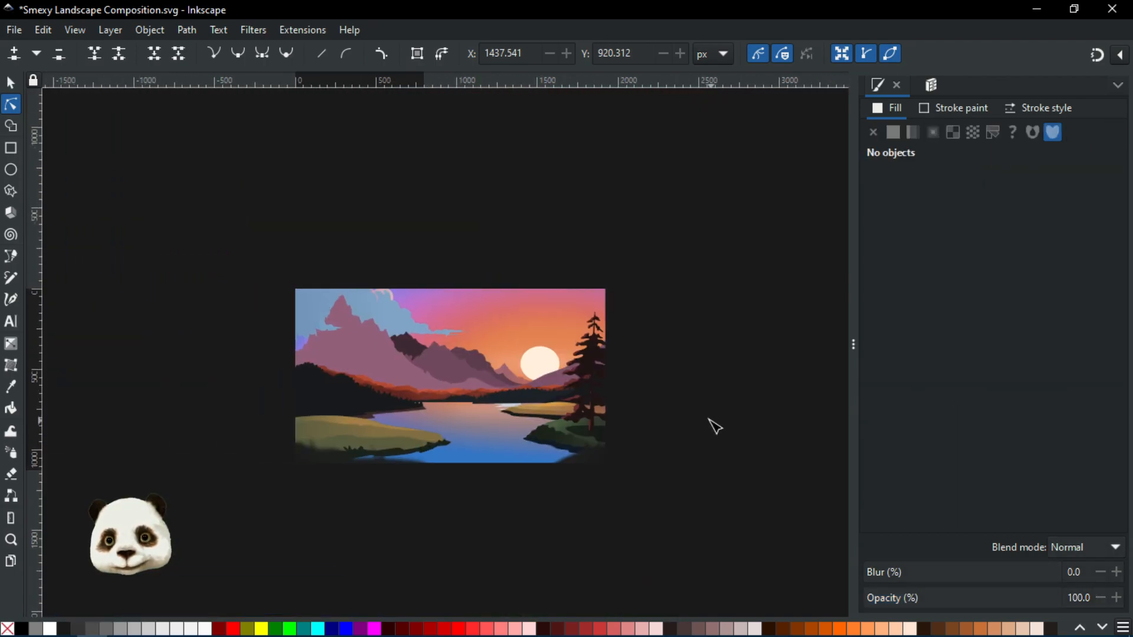
{"action": "key", "text": "ctrl+s"}
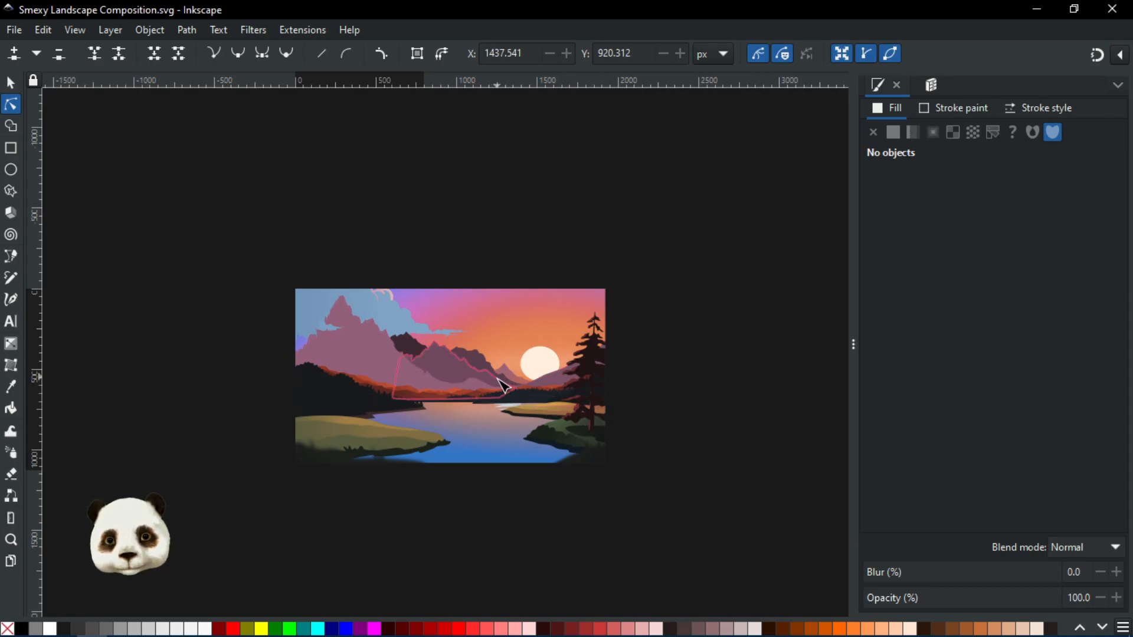
Zoom out and in to review the whole landscape composition
{"action": "scroll", "coordinate": [534, 386], "scroll_direction": "up", "scroll_amount": 2}
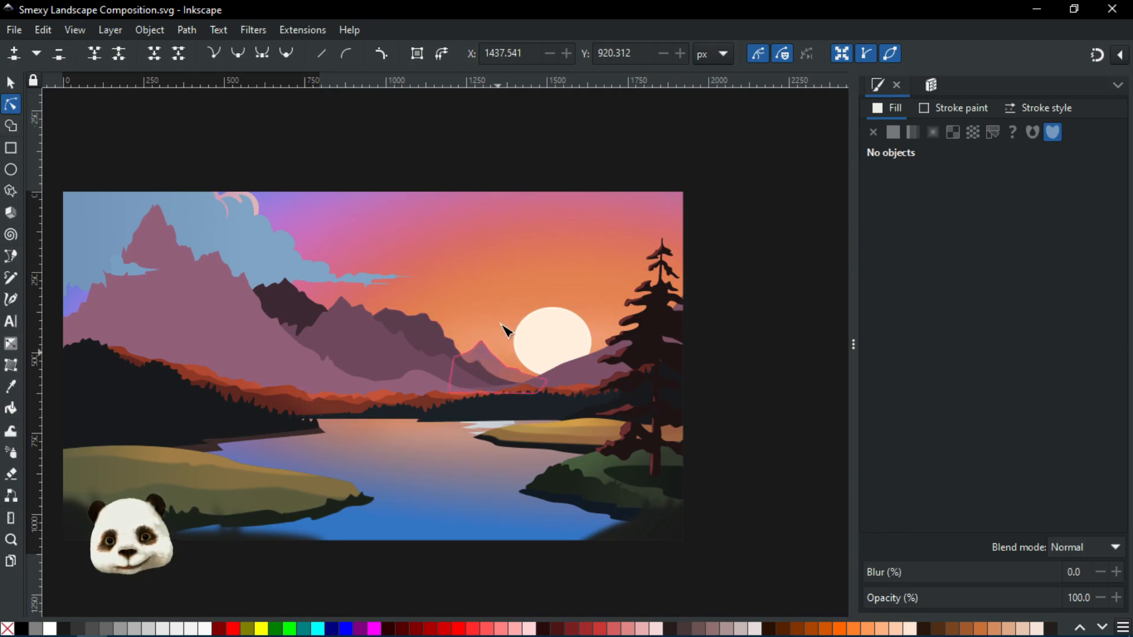
{"action": "scroll", "coordinate": [593, 450], "scroll_direction": "down", "scroll_amount": 2}
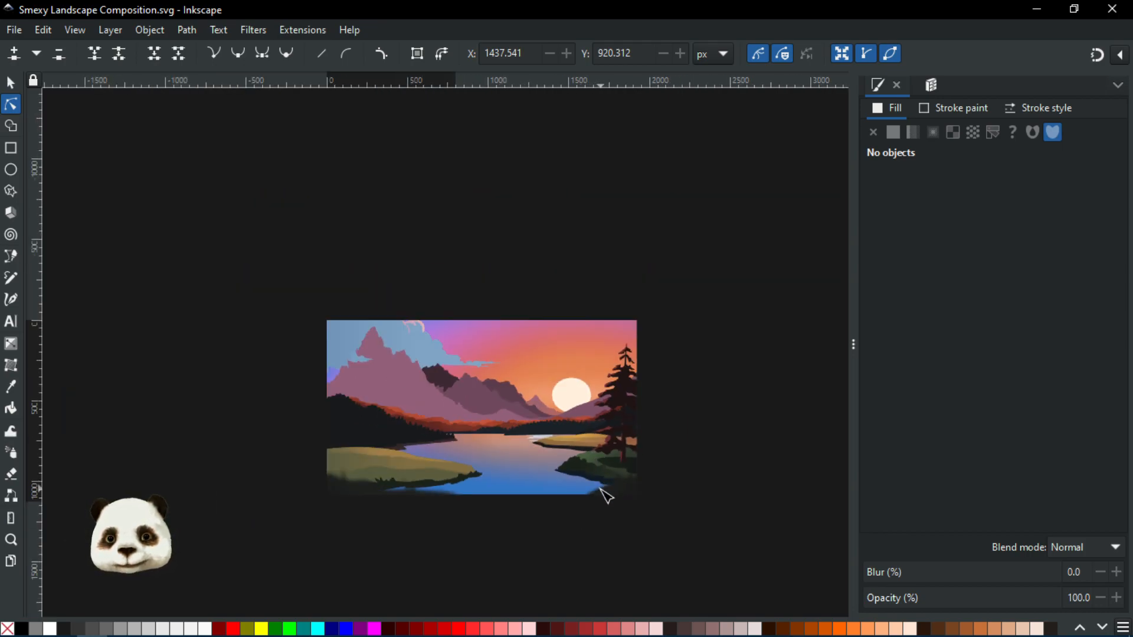
{"action": "scroll", "coordinate": [611, 494], "scroll_direction": "down", "scroll_amount": 1}
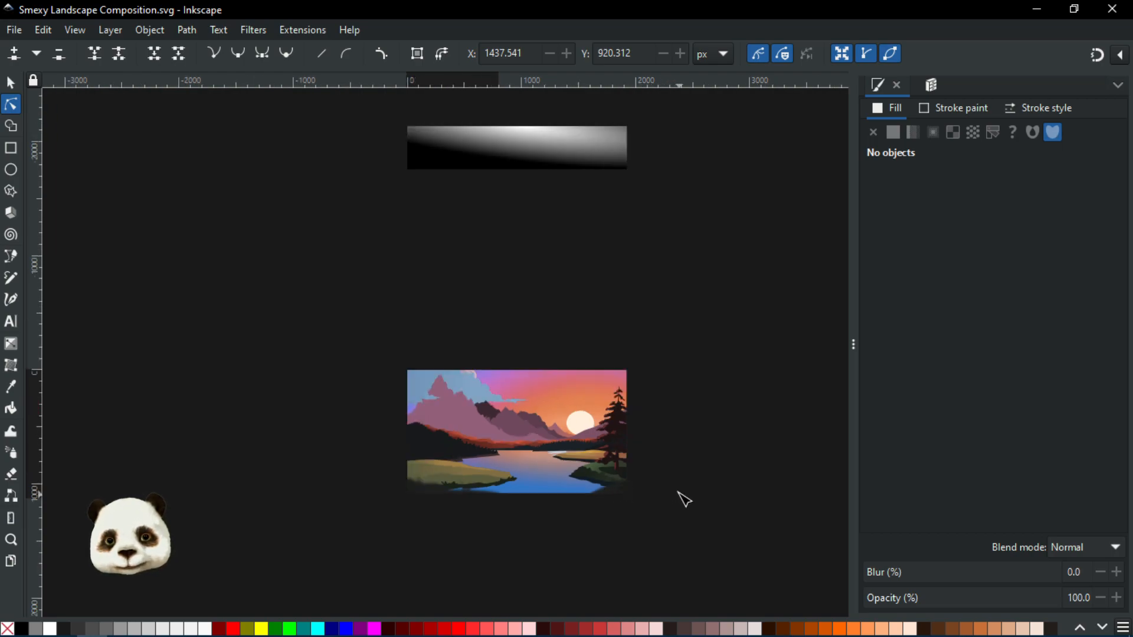
{"action": "scroll", "coordinate": [614, 475], "scroll_direction": "up", "scroll_amount": 2}
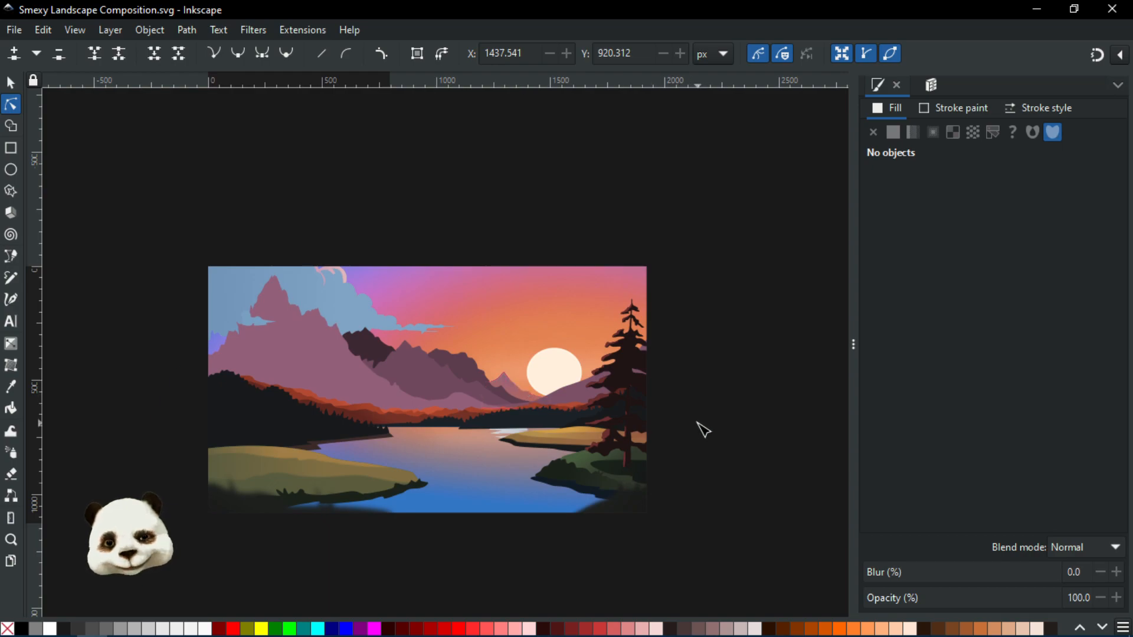
{"action": "scroll", "coordinate": [702, 430], "scroll_direction": "down", "scroll_amount": 1}
{"action": "left_click_drag", "start_coordinate": [715, 432], "coordinate": [618, 373]}
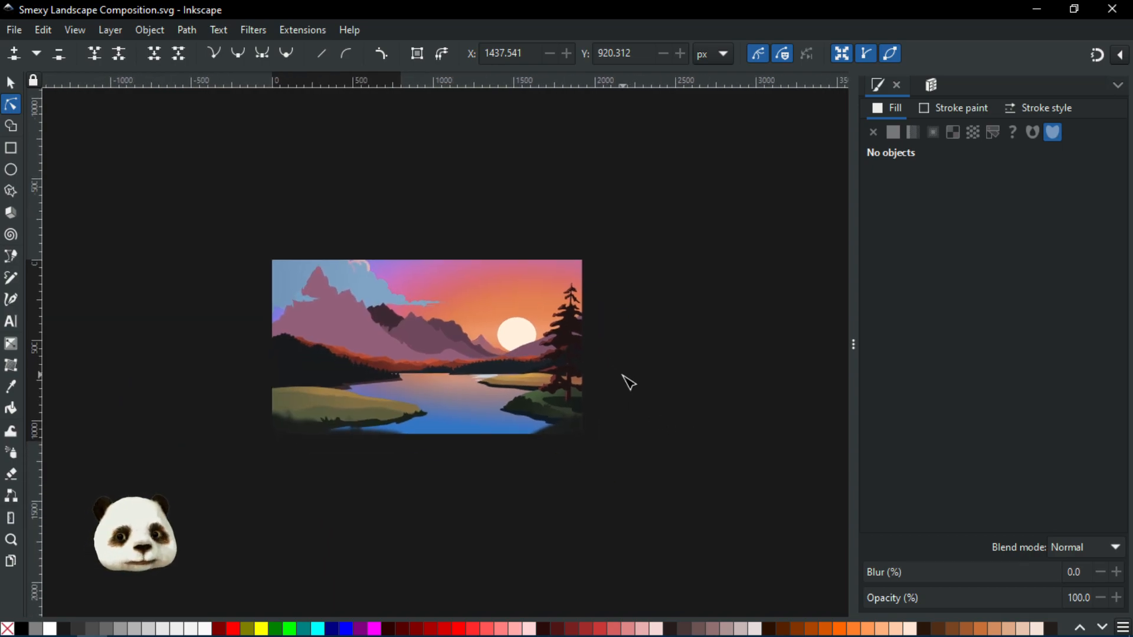
{"action": "scroll", "coordinate": [437, 373], "scroll_direction": "up", "scroll_amount": 2}
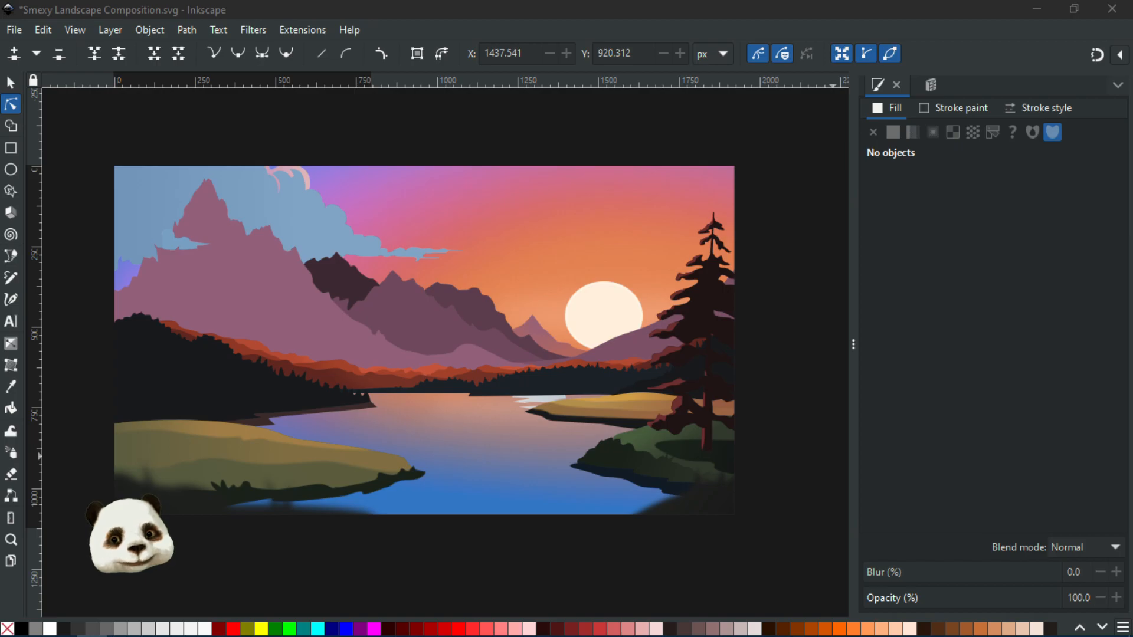
Reshape the top outline of the dark bushes on the right shore by moving a node and its curve handle
{"action": "scroll", "coordinate": [613, 507], "scroll_direction": "up", "scroll_amount": 3, "text": "ctrl"}
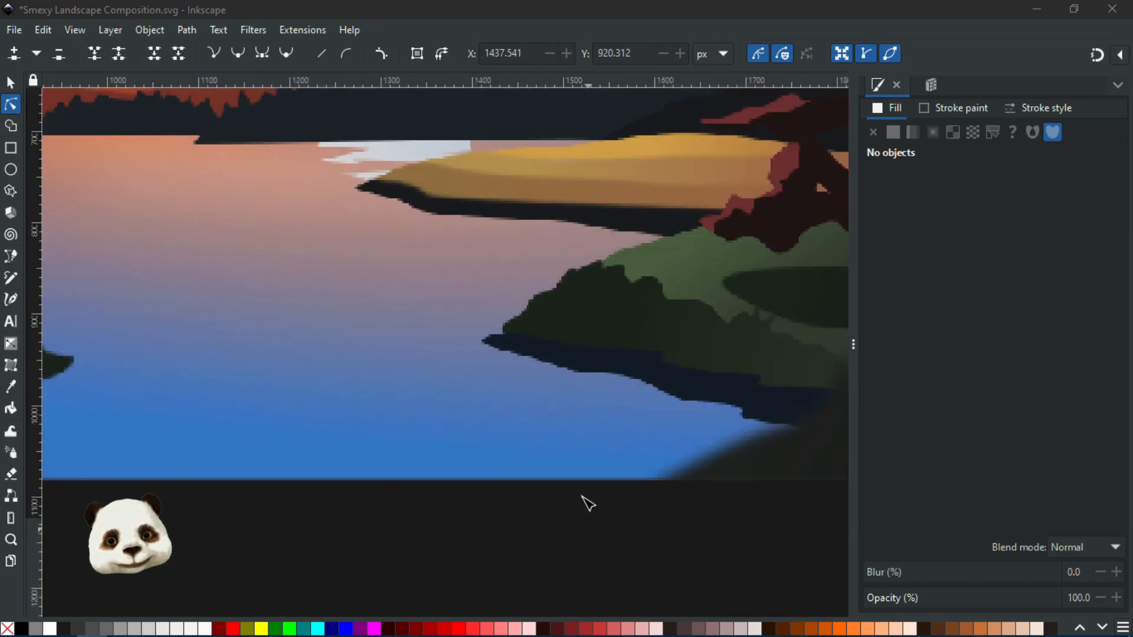
{"action": "left_click", "coordinate": [569, 281]}
{"action": "scroll", "coordinate": [582, 274], "scroll_direction": "up", "scroll_amount": 4, "text": "ctrl"}
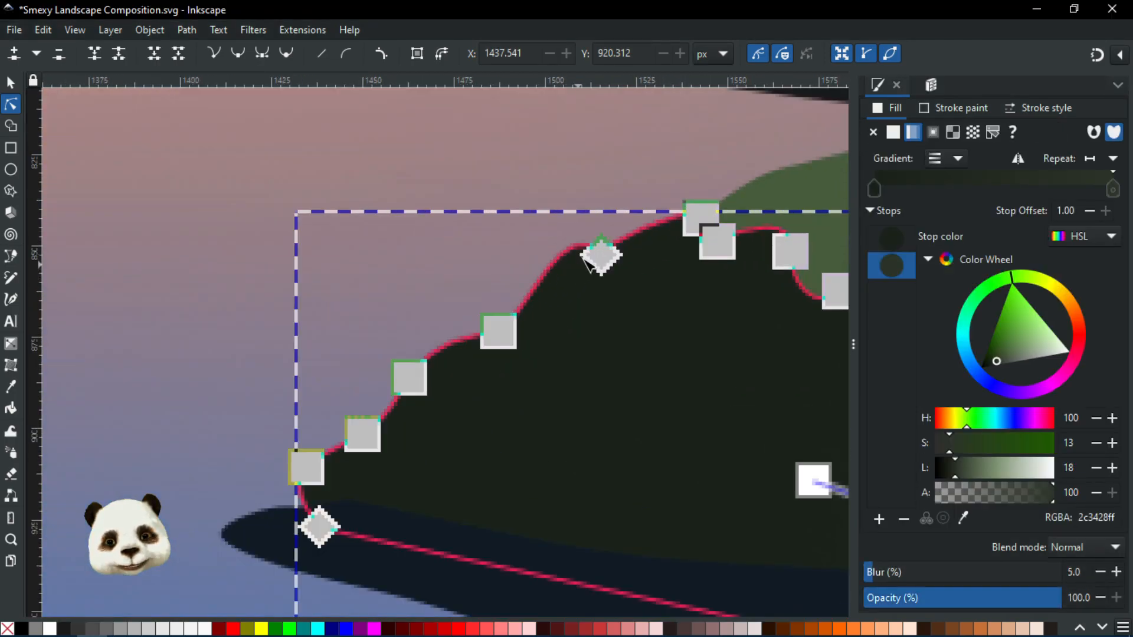
{"action": "left_click", "coordinate": [601, 254]}
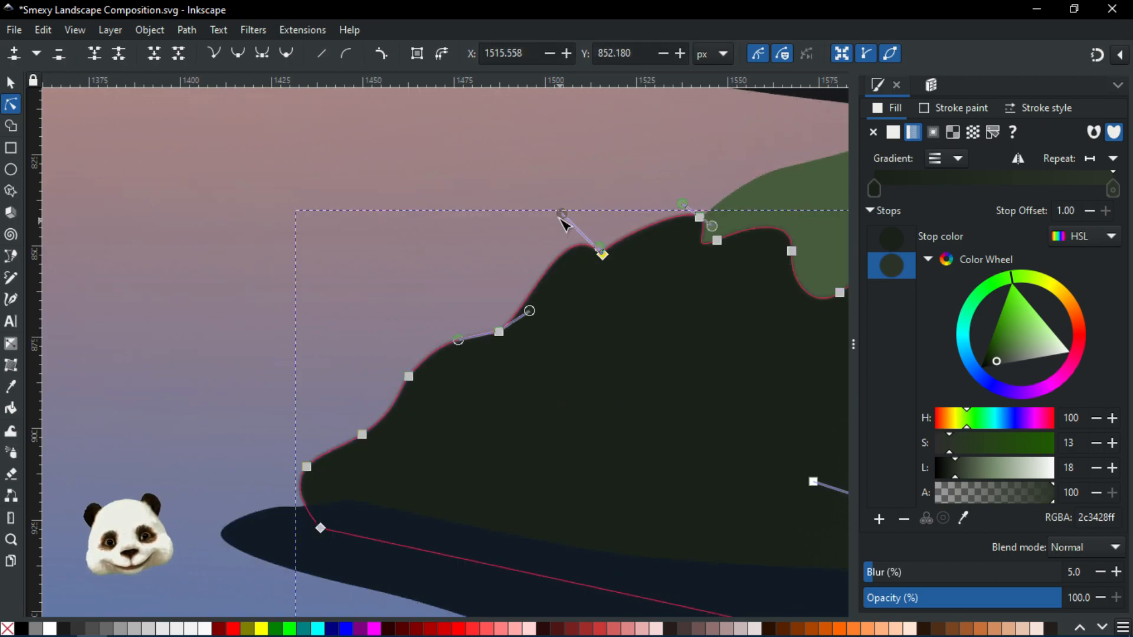
{"action": "left_click_drag", "start_coordinate": [561, 213], "coordinate": [535, 208]}
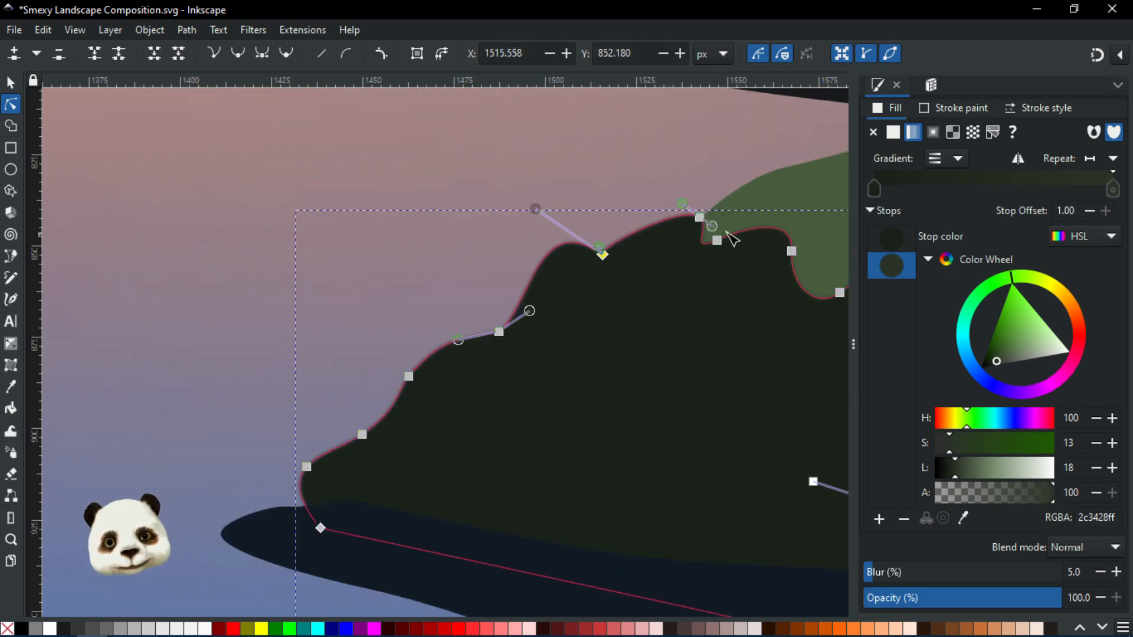
{"action": "left_click_drag", "start_coordinate": [699, 217], "coordinate": [681, 214]}
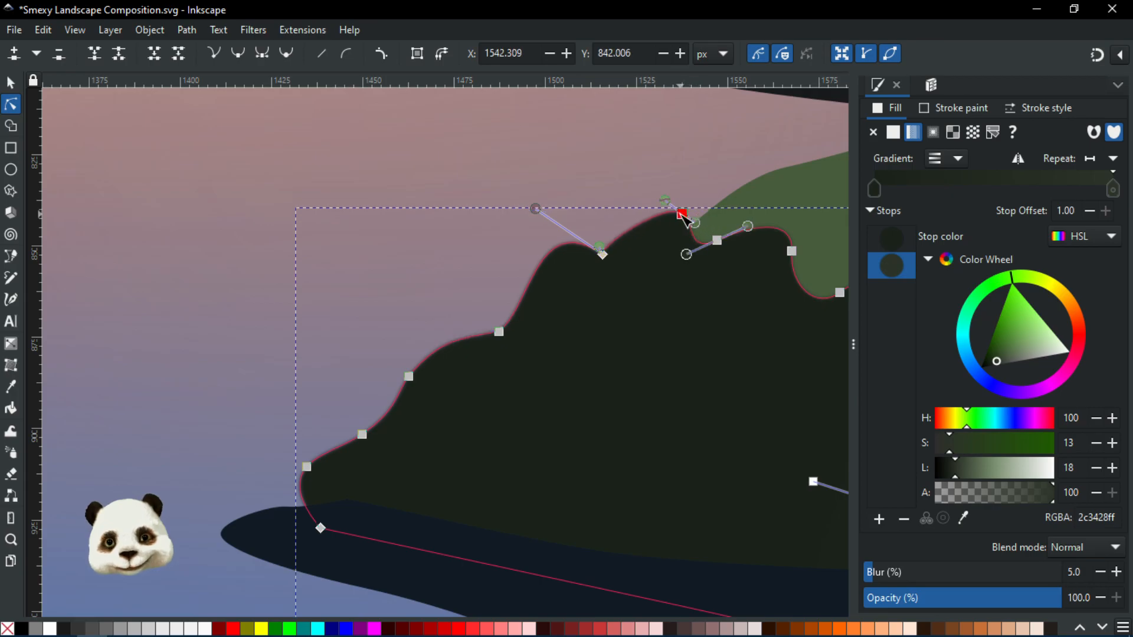
{"action": "left_click", "coordinate": [643, 152]}
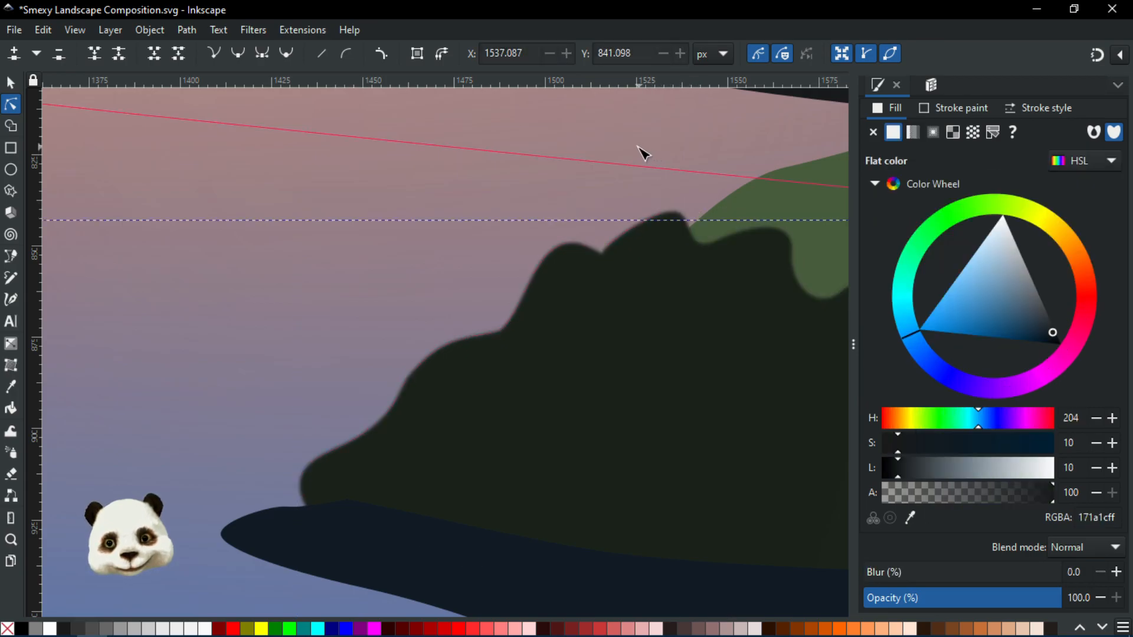
{"action": "scroll", "coordinate": [642, 158], "scroll_direction": "down", "scroll_amount": 6}
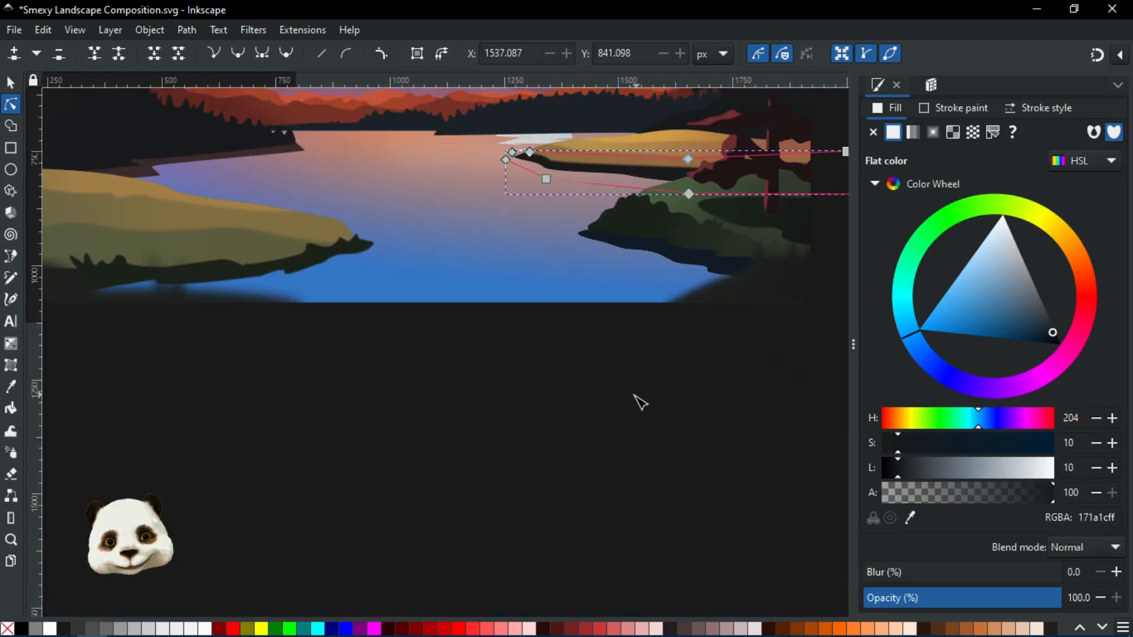
{"action": "left_click", "coordinate": [637, 396]}
Save the document
{"action": "scroll", "coordinate": [624, 391], "scroll_direction": "down", "scroll_amount": 3}
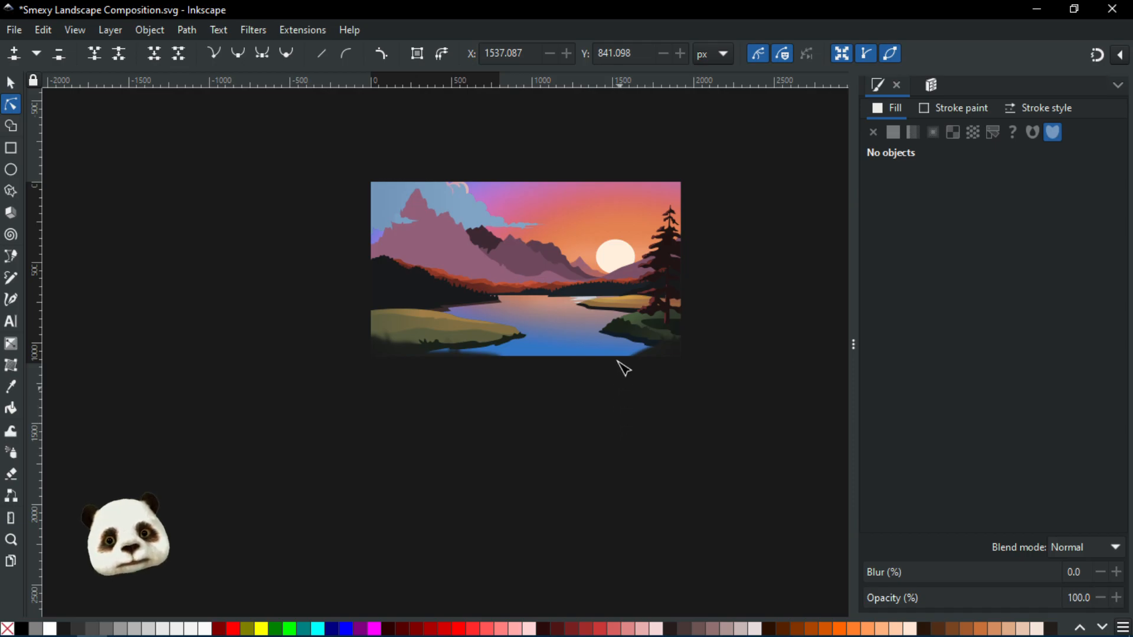
{"action": "scroll", "coordinate": [620, 366], "scroll_direction": "up", "scroll_amount": 4}
{"action": "scroll", "coordinate": [645, 274], "scroll_direction": "down", "scroll_amount": 5}
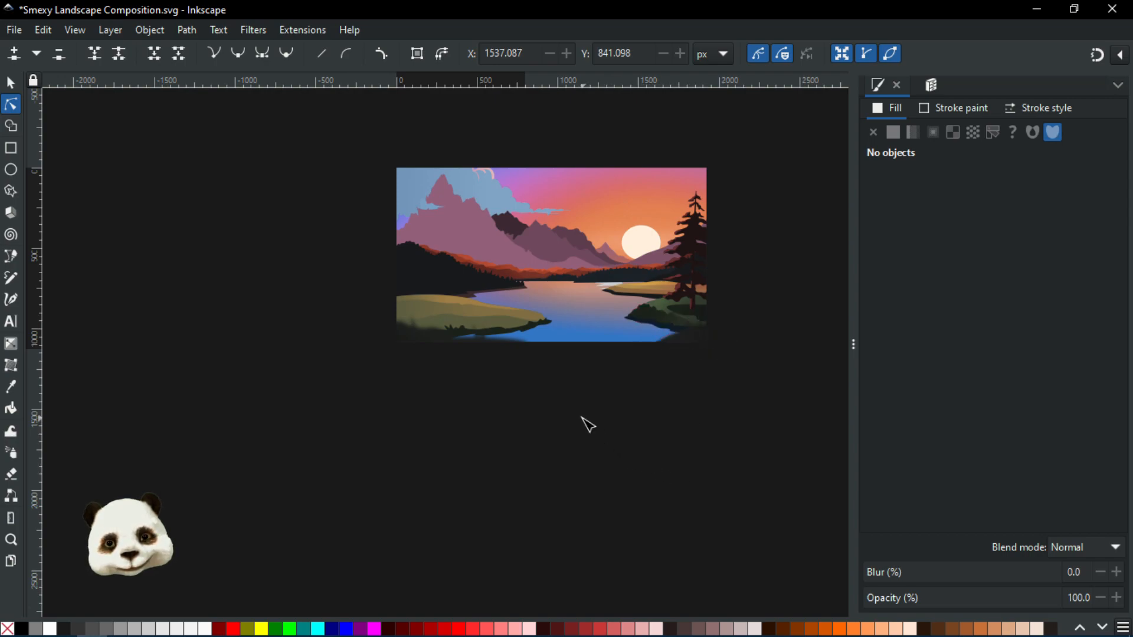
{"action": "scroll", "coordinate": [588, 424], "scroll_direction": "down", "scroll_amount": 1}
{"action": "scroll", "coordinate": [591, 424], "scroll_direction": "up", "scroll_amount": 1}
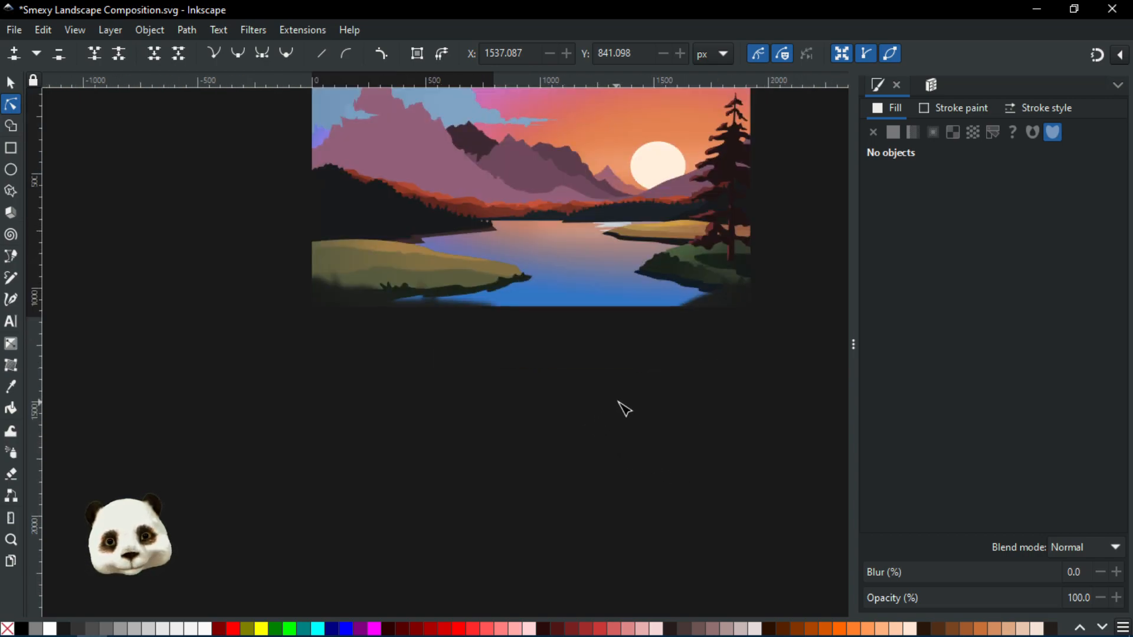
{"action": "key", "text": "ctrl+s"}
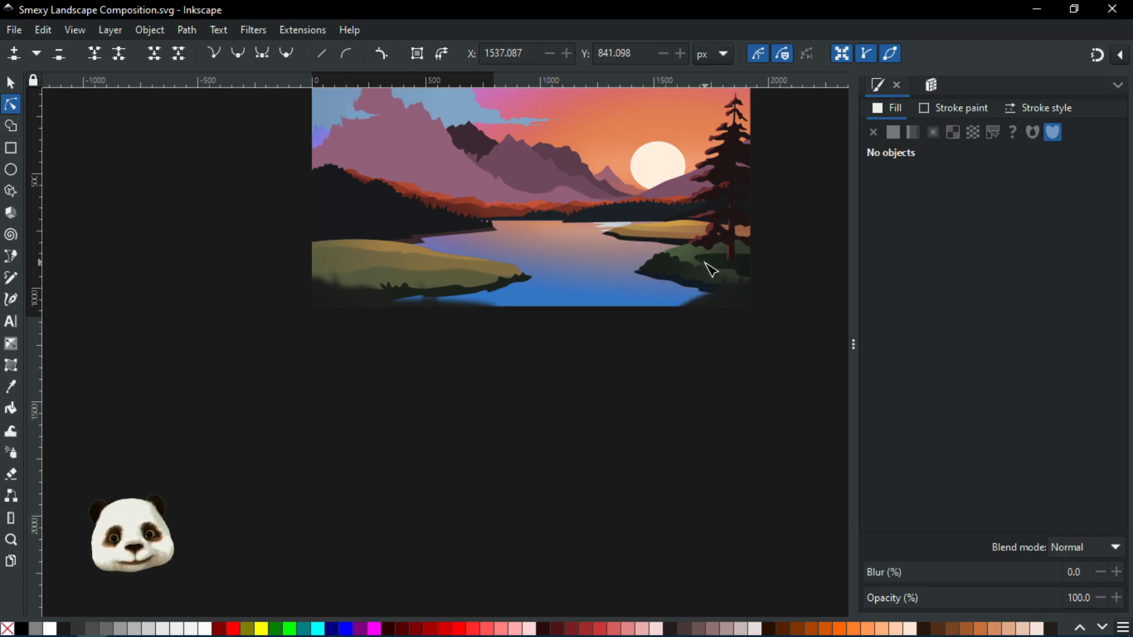
Select the dark shore bushes and slightly lower their gradient stop's lightness
{"action": "scroll", "coordinate": [711, 269], "scroll_direction": "up", "scroll_amount": 4}
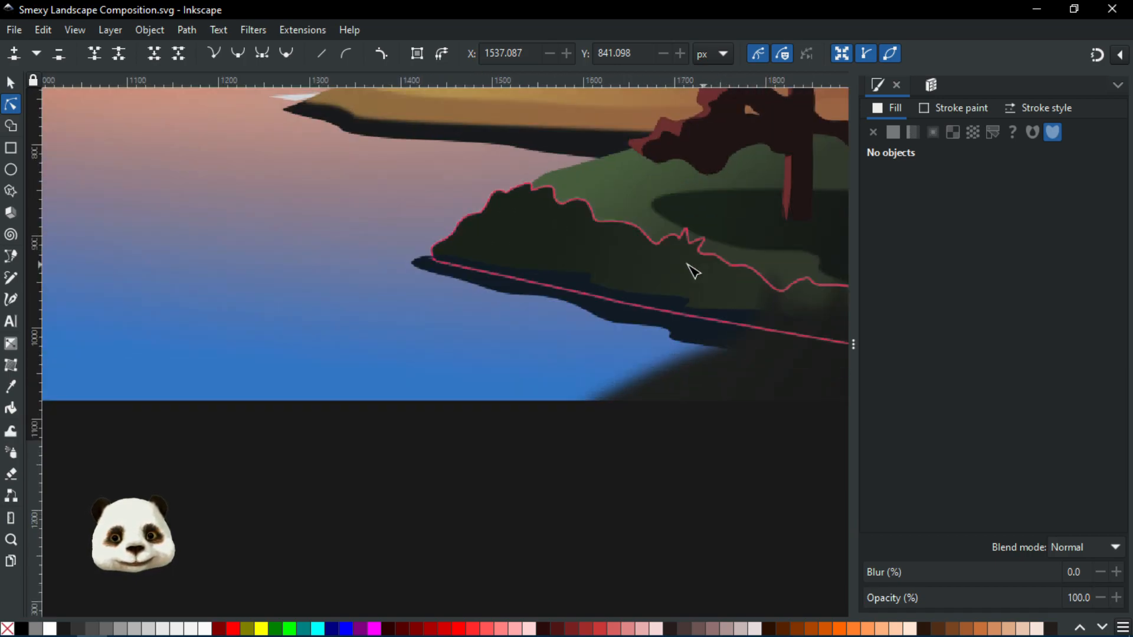
{"action": "left_click", "coordinate": [688, 277]}
{"action": "scroll", "coordinate": [679, 301], "scroll_direction": "right", "scroll_amount": 3}
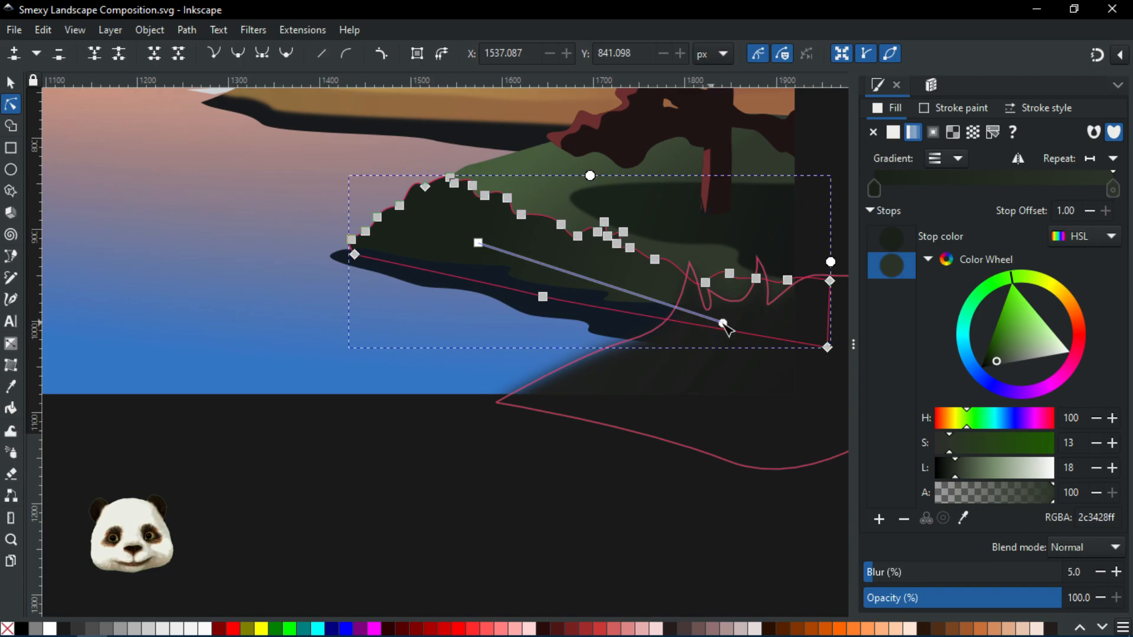
{"action": "left_click", "coordinate": [1095, 466]}
{"action": "left_click", "coordinate": [1096, 466]}
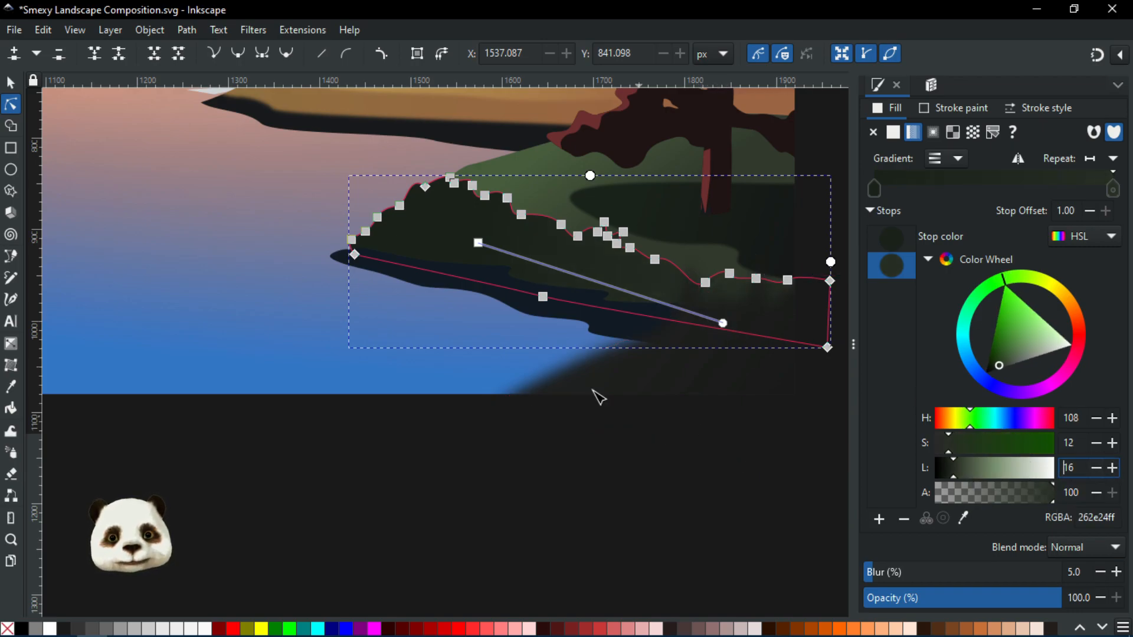
Select the dark shore bushes again and raise their gradient stop's lightness to 22
{"action": "key", "text": "Escape"}
{"action": "scroll", "coordinate": [184, 291], "scroll_direction": "down", "scroll_amount": 4}
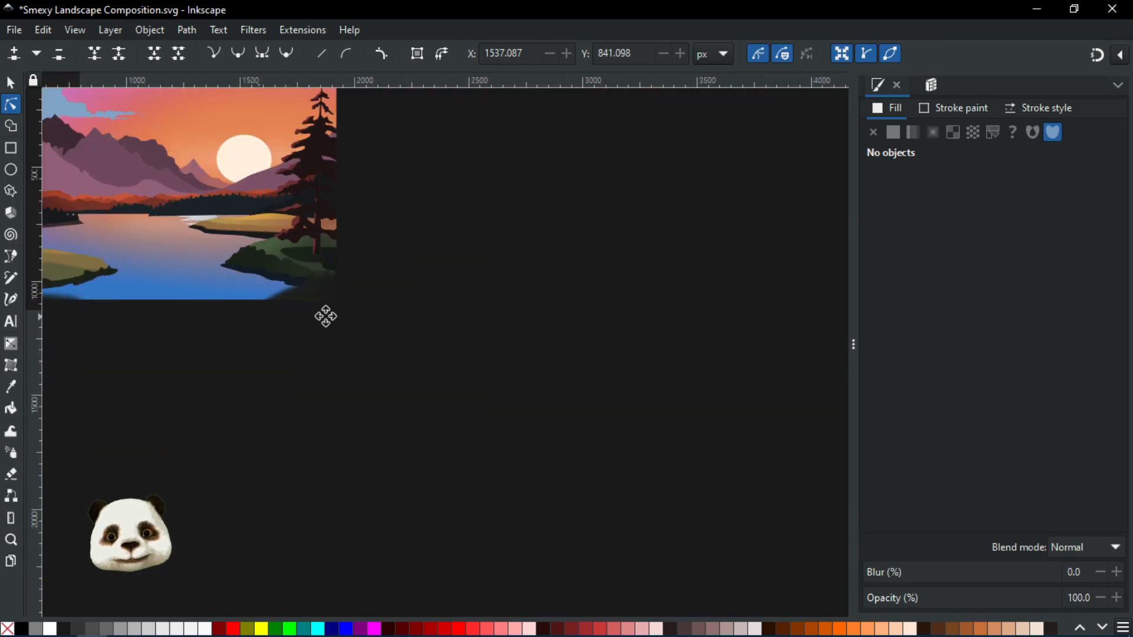
{"action": "left_click_drag", "start_coordinate": [325, 317], "coordinate": [612, 392]}
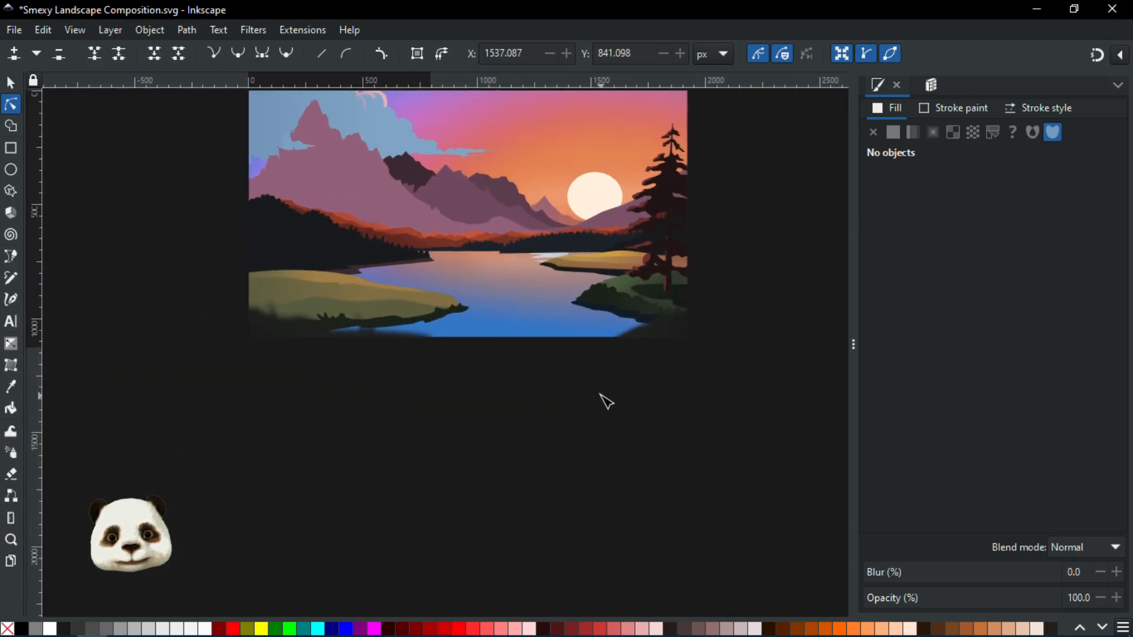
{"action": "scroll", "coordinate": [649, 301], "scroll_direction": "up", "scroll_amount": 3}
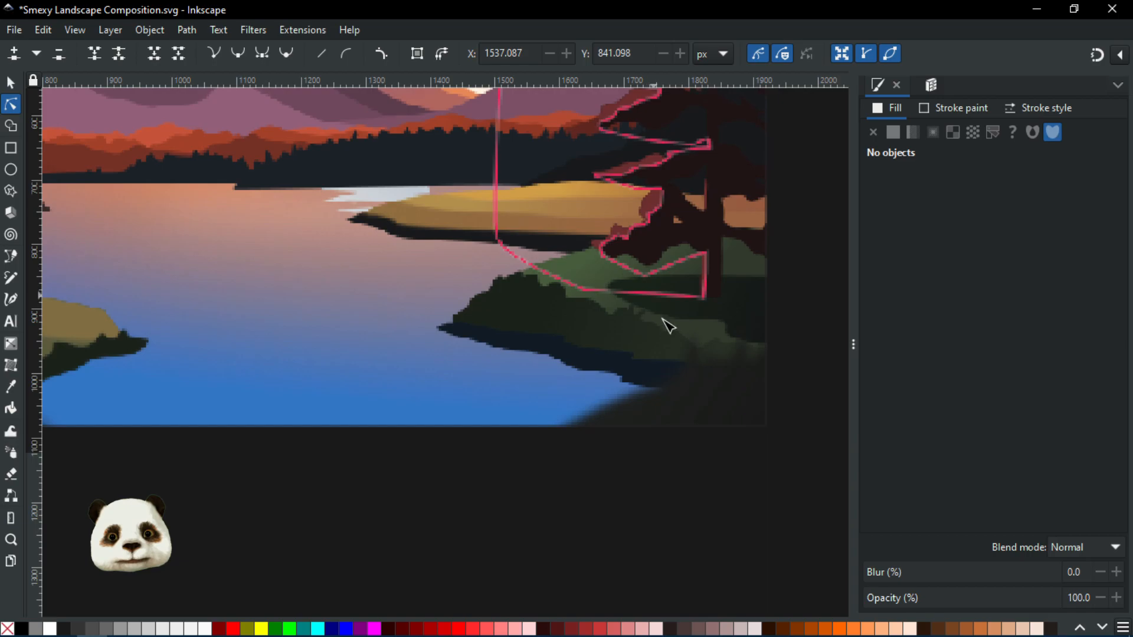
{"action": "left_click", "coordinate": [678, 349]}
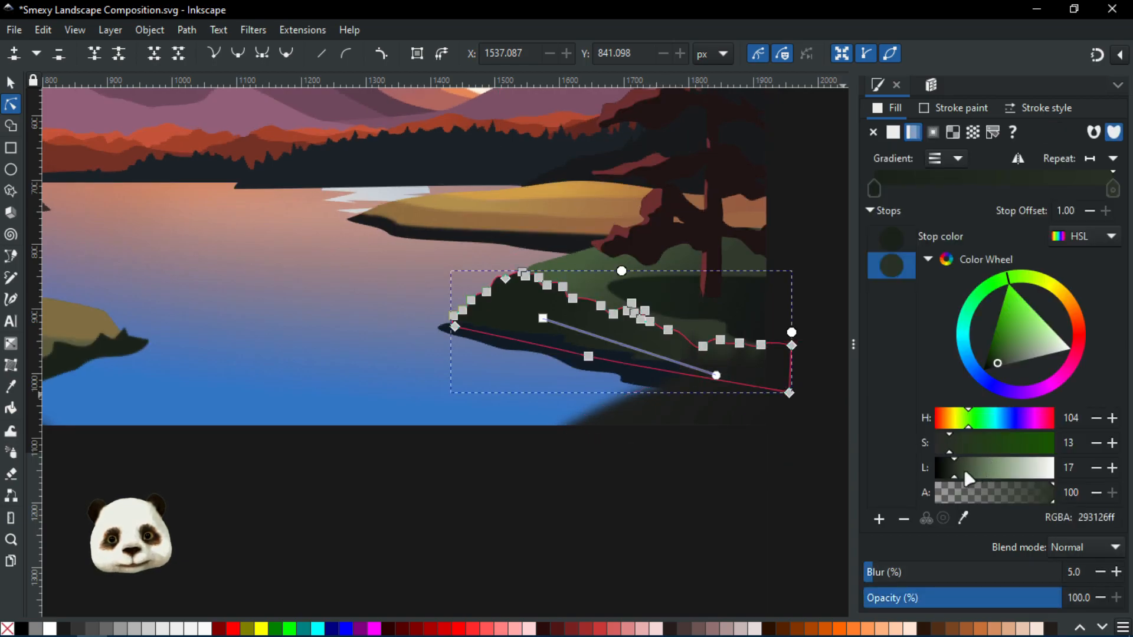
{"action": "mouse_move", "coordinate": [960, 470]}
{"action": "left_mouse_down"}
{"action": "mouse_move", "coordinate": [977, 468]}
{"action": "mouse_move", "coordinate": [953, 466]}
{"action": "left_mouse_up"}
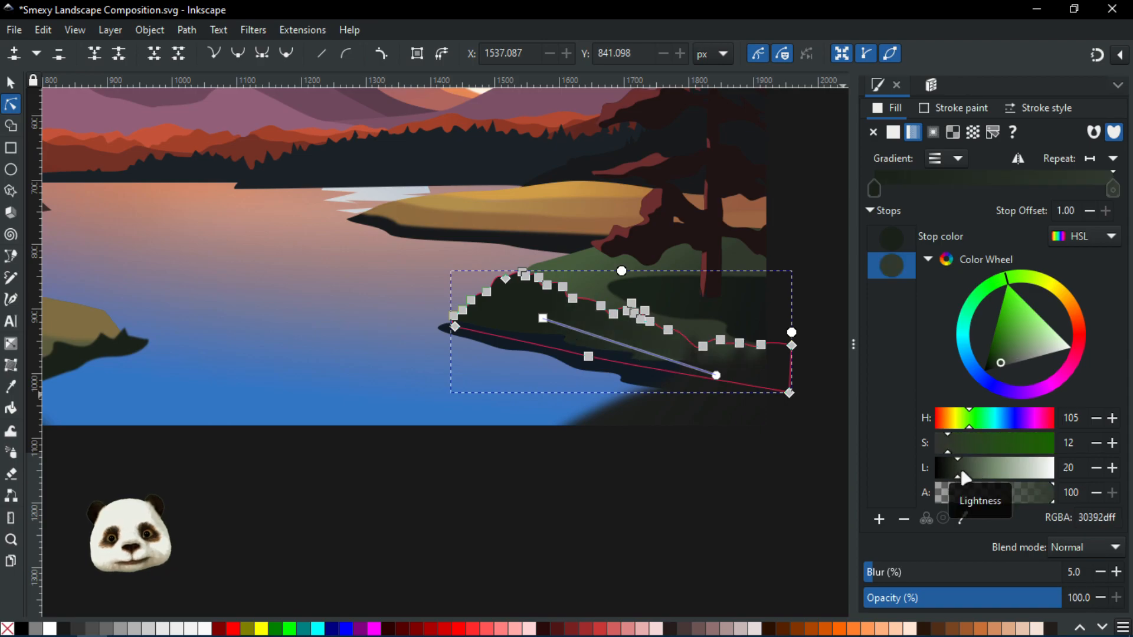
{"action": "left_click", "coordinate": [1112, 467]}
{"action": "left_click", "coordinate": [1112, 467]}
{"action": "left_click", "coordinate": [1112, 467]}
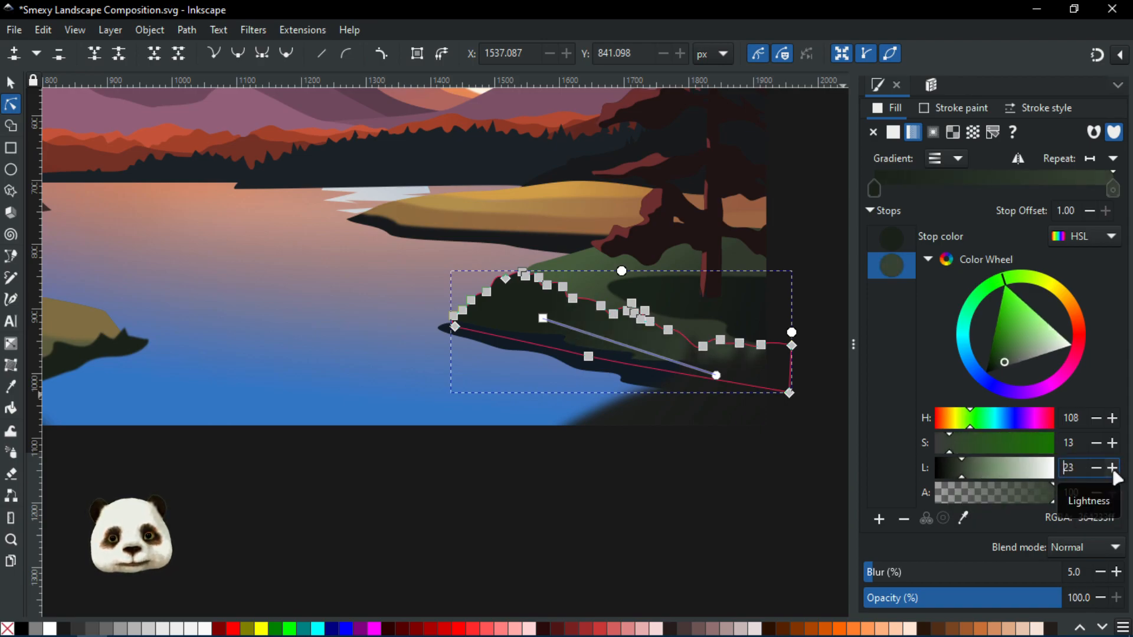
{"action": "left_click", "coordinate": [531, 470]}
Review the bushes' new shading across the landscape and save the document
{"action": "scroll", "coordinate": [430, 412], "scroll_direction": "down", "scroll_amount": 4}
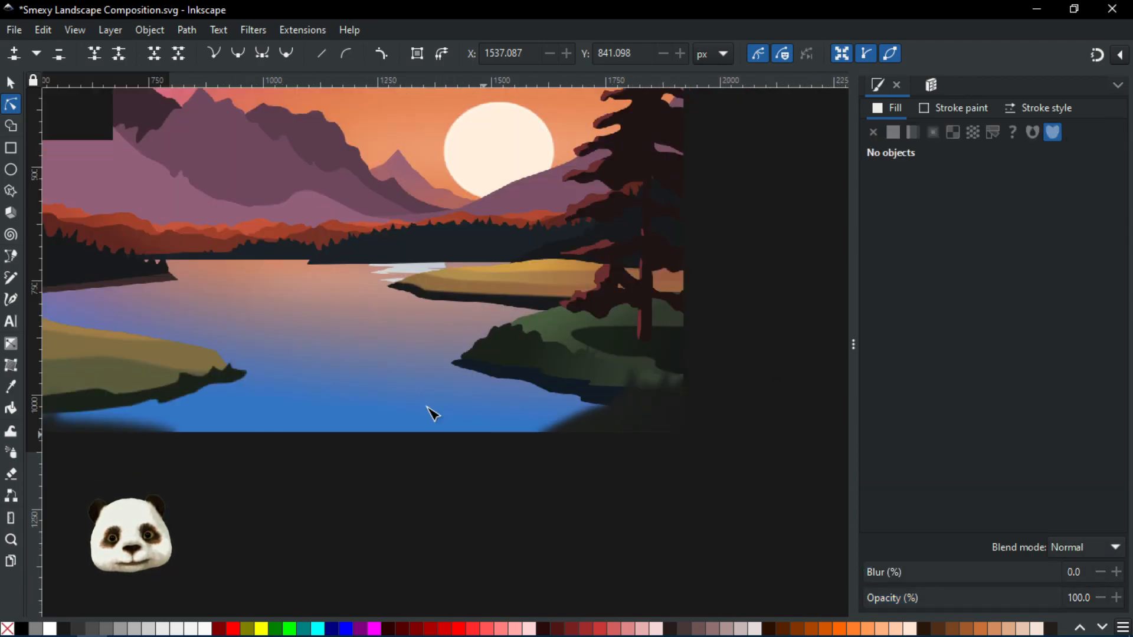
{"action": "scroll", "coordinate": [418, 403], "scroll_direction": "up", "scroll_amount": 4}
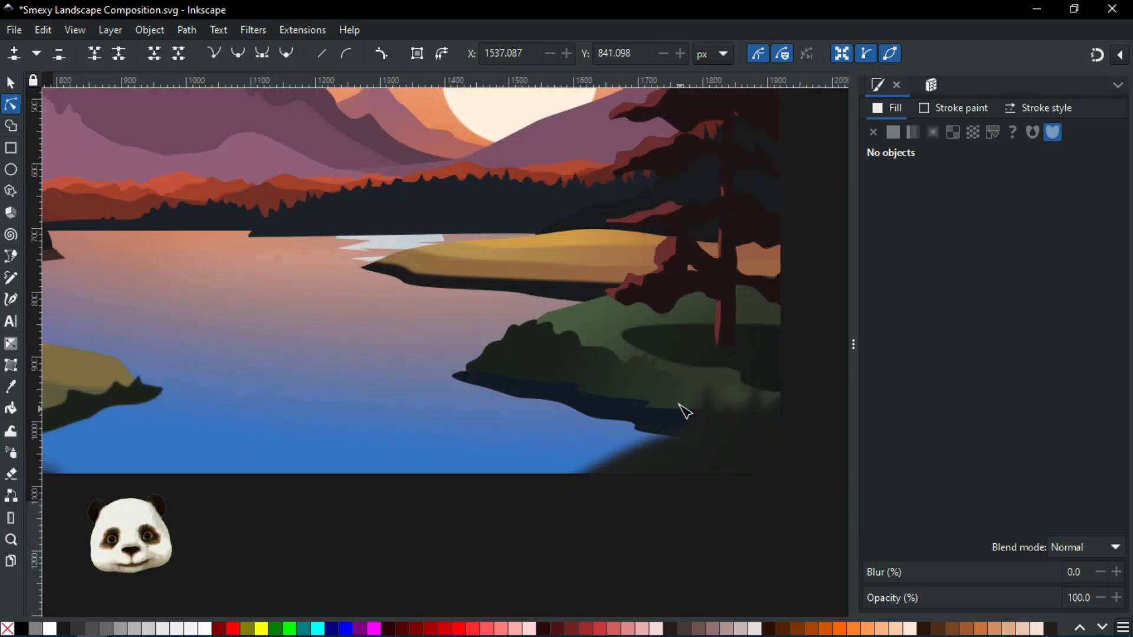
{"action": "left_click", "coordinate": [653, 394]}
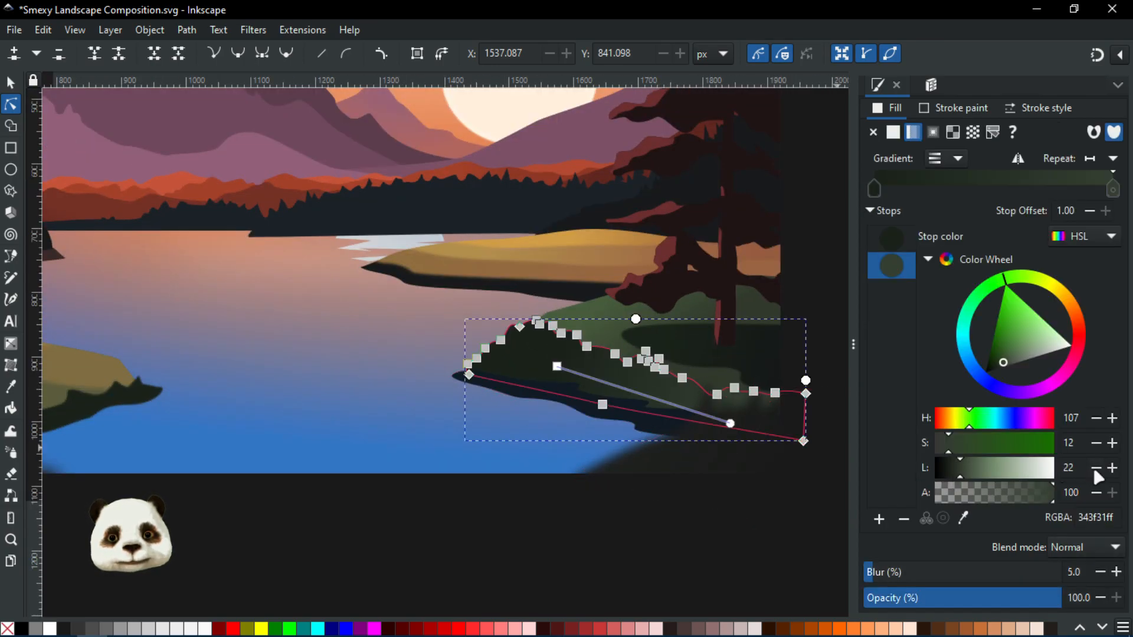
{"action": "left_click", "coordinate": [520, 510]}
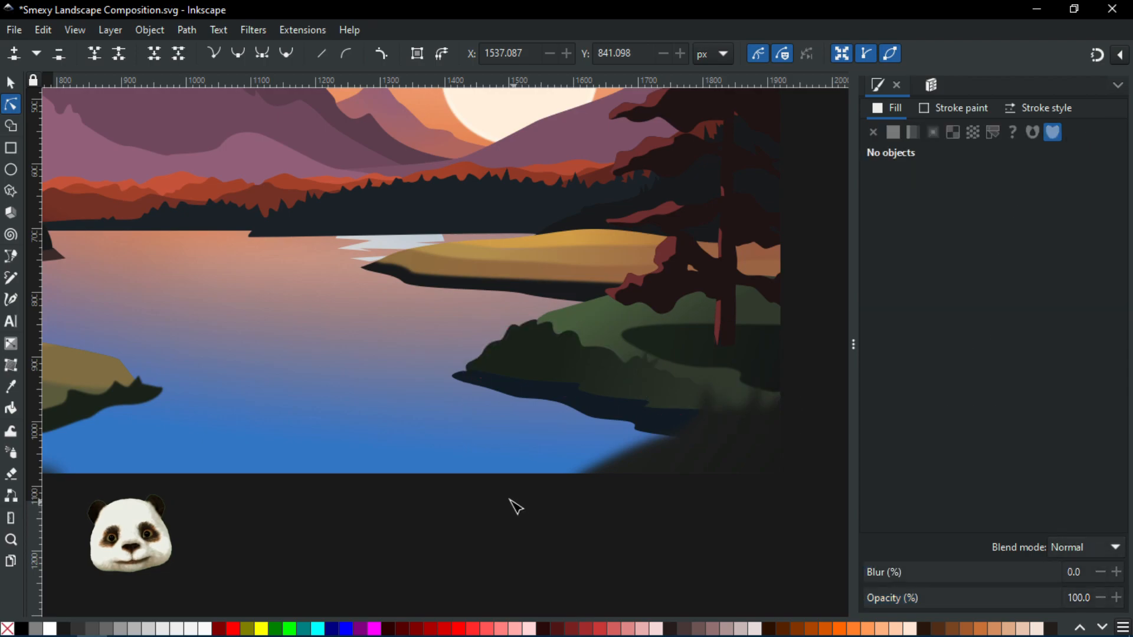
{"action": "scroll", "coordinate": [384, 450], "scroll_direction": "down", "scroll_amount": 3}
{"action": "key", "text": "ctrl+s"}
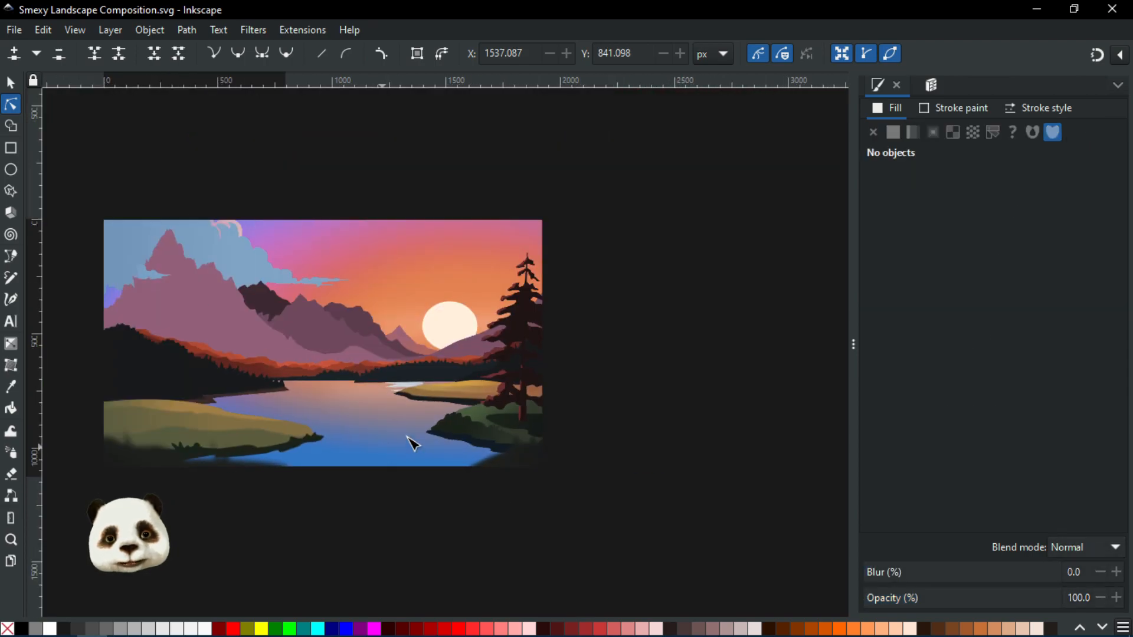
{"action": "left_click_drag", "start_coordinate": [357, 486], "coordinate": [430, 437]}
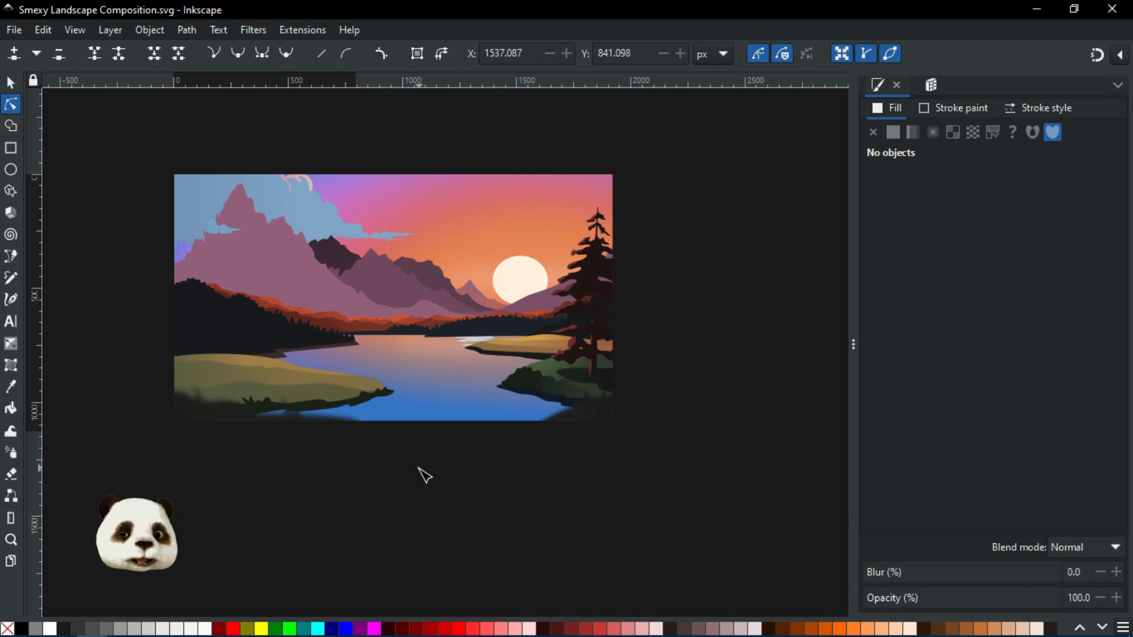
{"action": "mouse_move", "coordinate": [359, 435]}
{"action": "left_mouse_down"}
{"action": "mouse_move", "coordinate": [466, 399]}
{"action": "mouse_move", "coordinate": [354, 438]}
{"action": "left_mouse_up"}
{"action": "left_click_drag", "start_coordinate": [546, 455], "coordinate": [505, 510]}
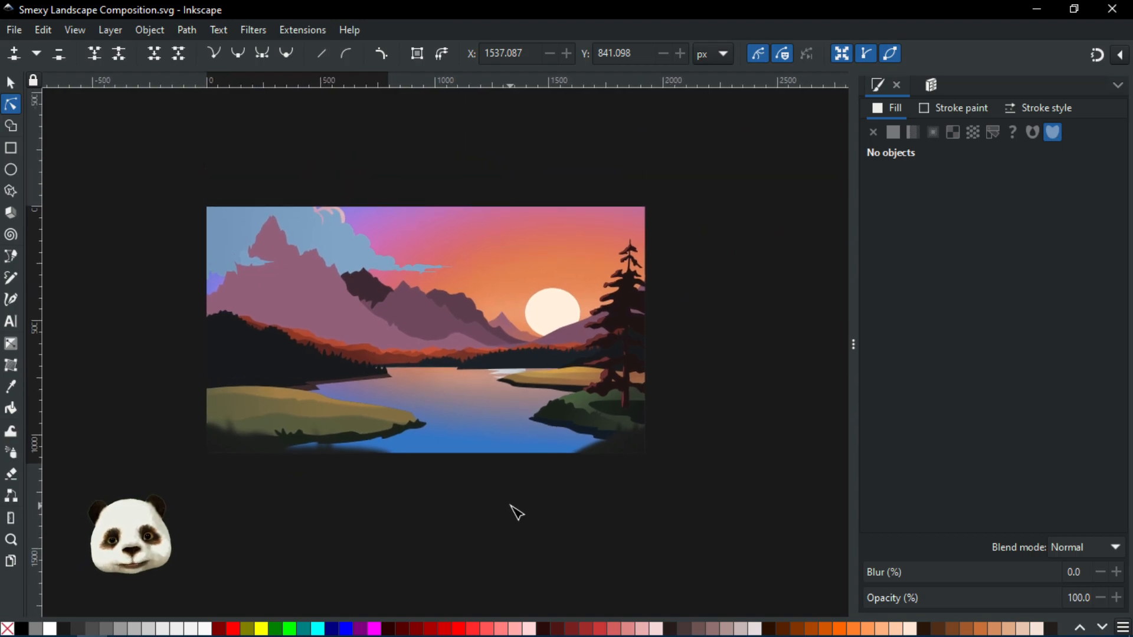